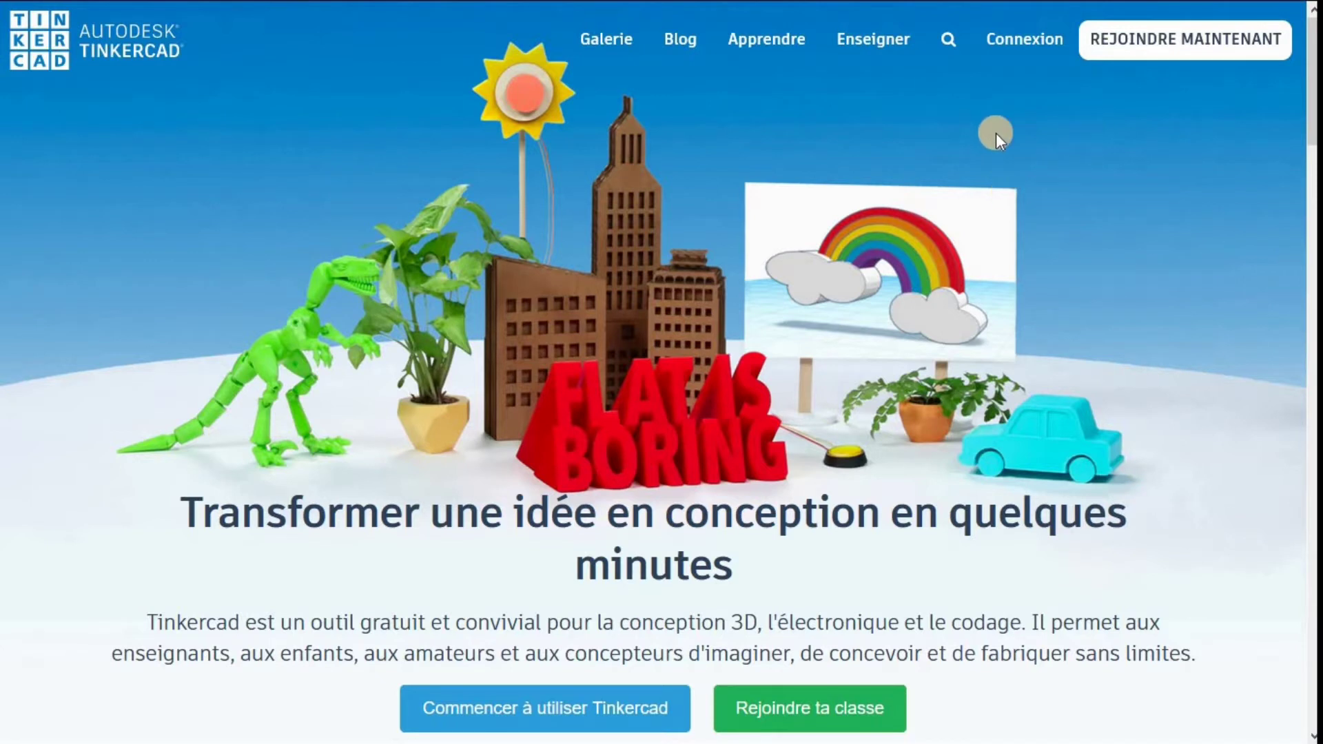
# - Go to the sign-in options for an existing account and choose to sign in with an e-mail address or username
pyautogui.click(541, 717)
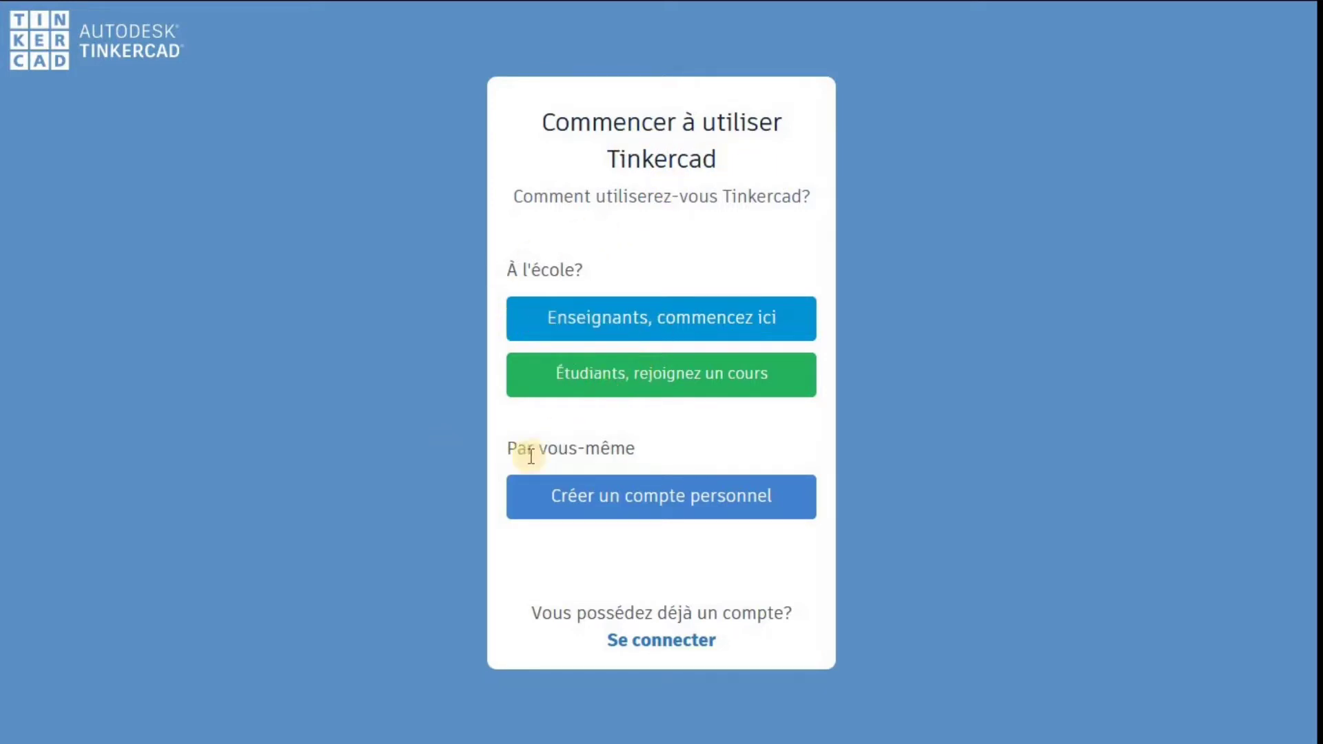
pyautogui.click(686, 508)
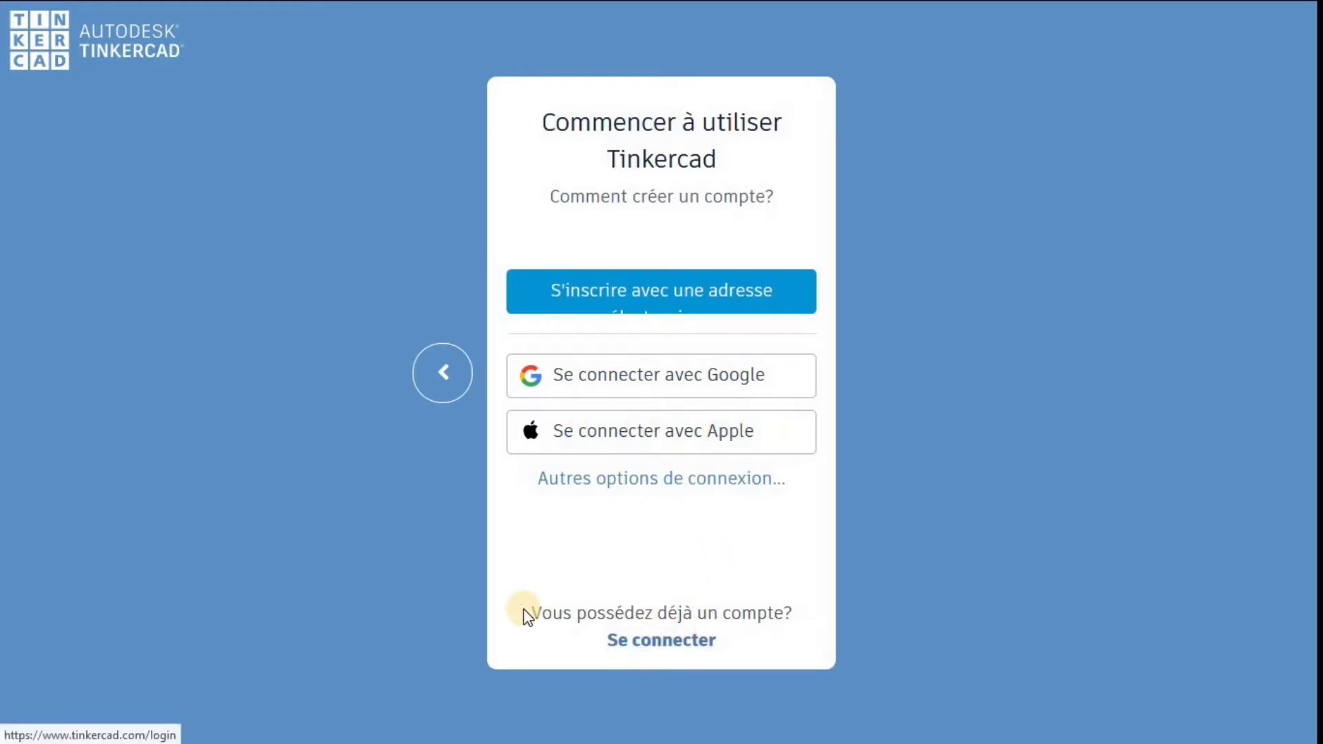
pyautogui.click(654, 645)
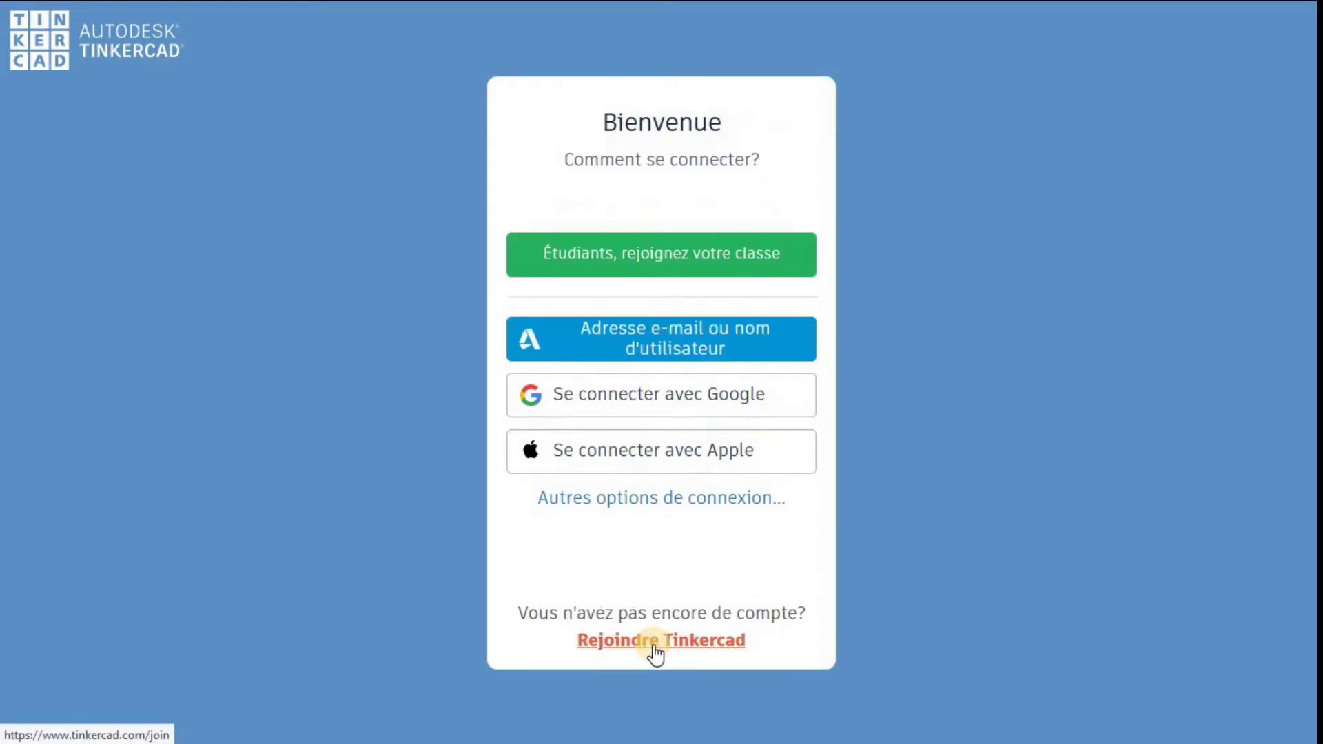
pyautogui.click(742, 353)
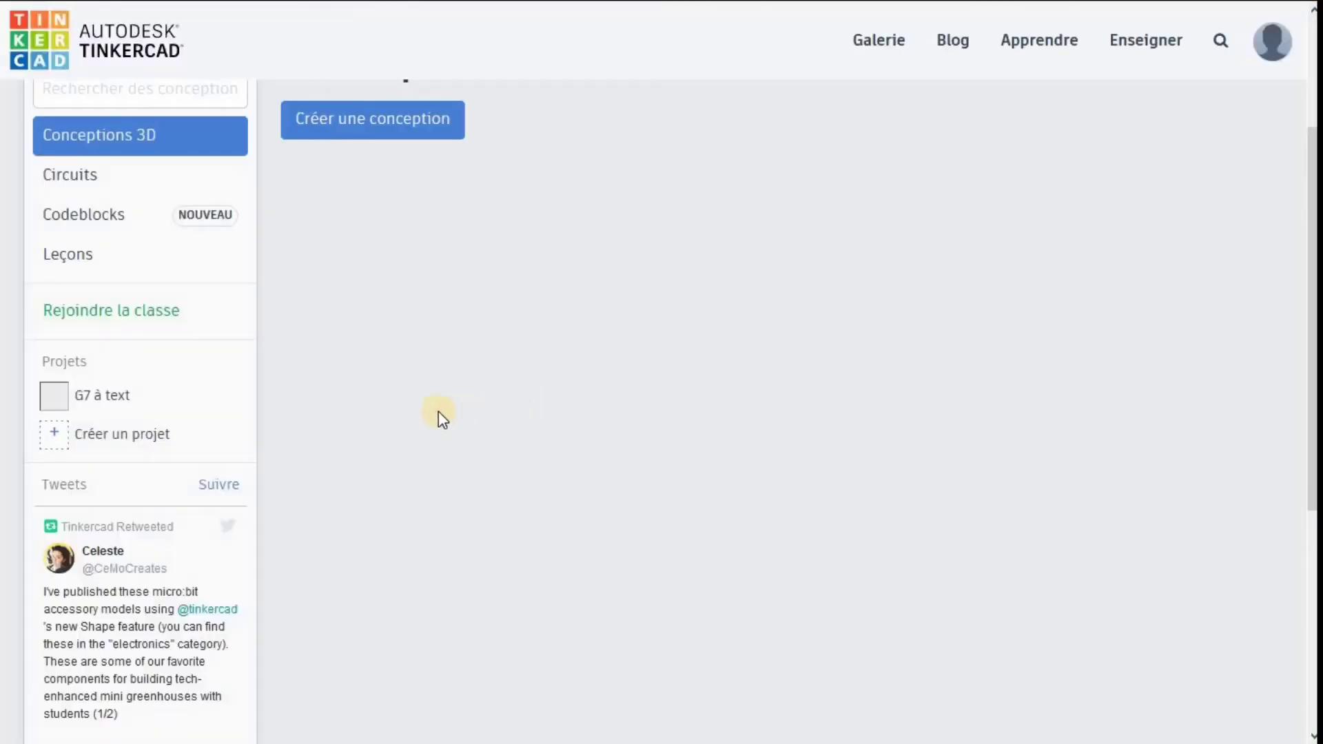
# - Create a new project, open it, and rename it Arduino in its properties
pyautogui.click(95, 438)
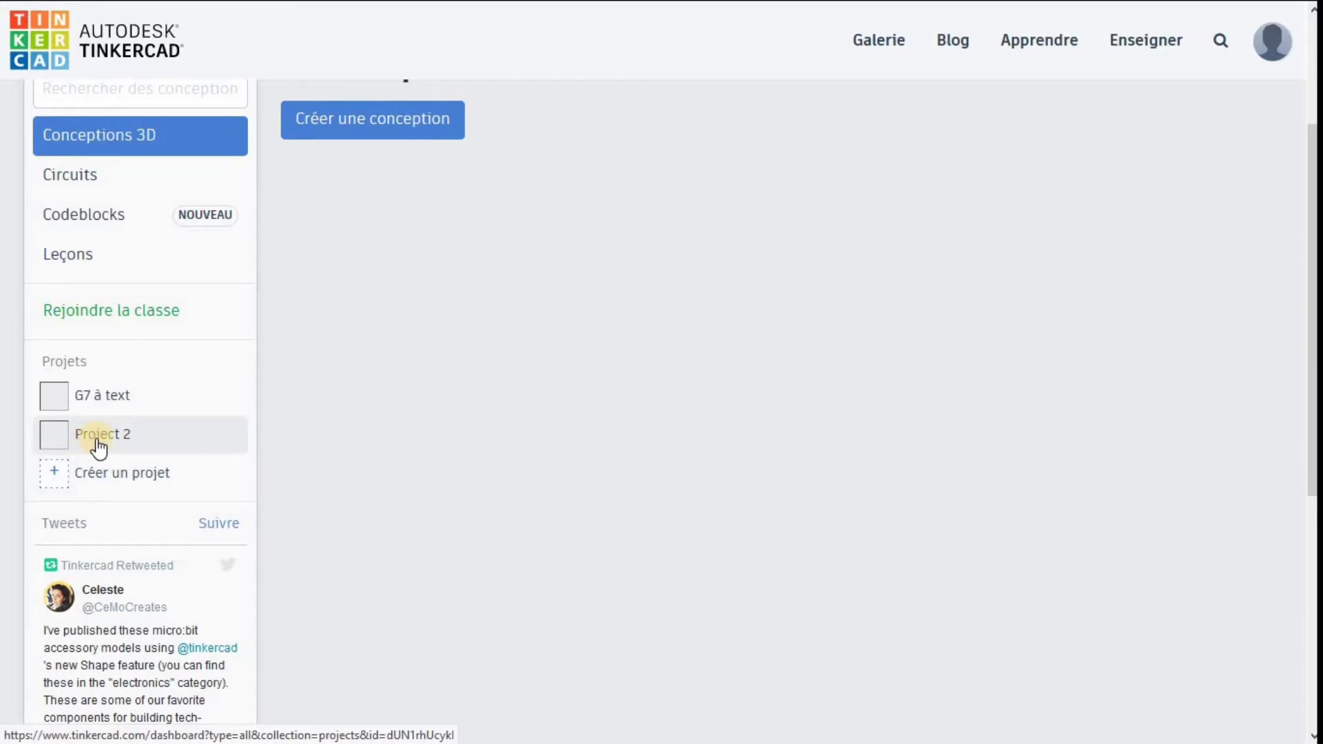
pyautogui.click(98, 445)
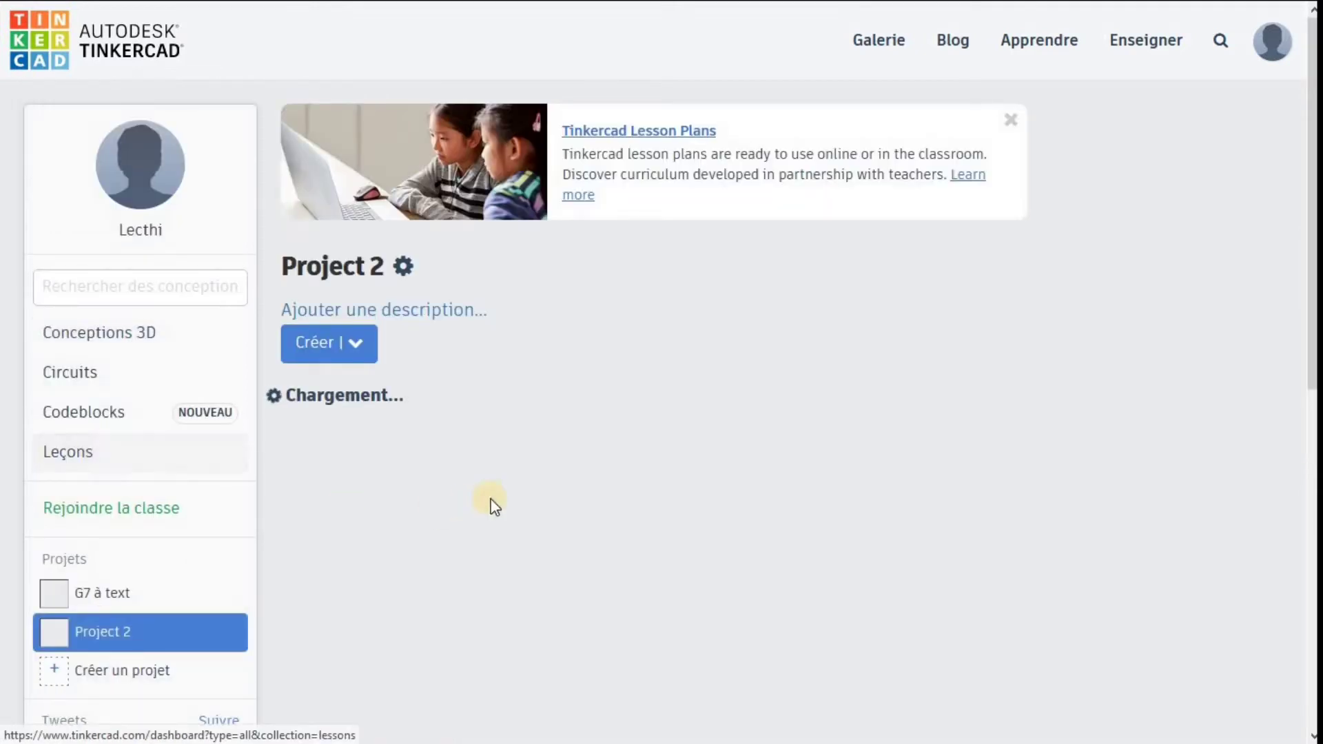
pyautogui.click(404, 267)
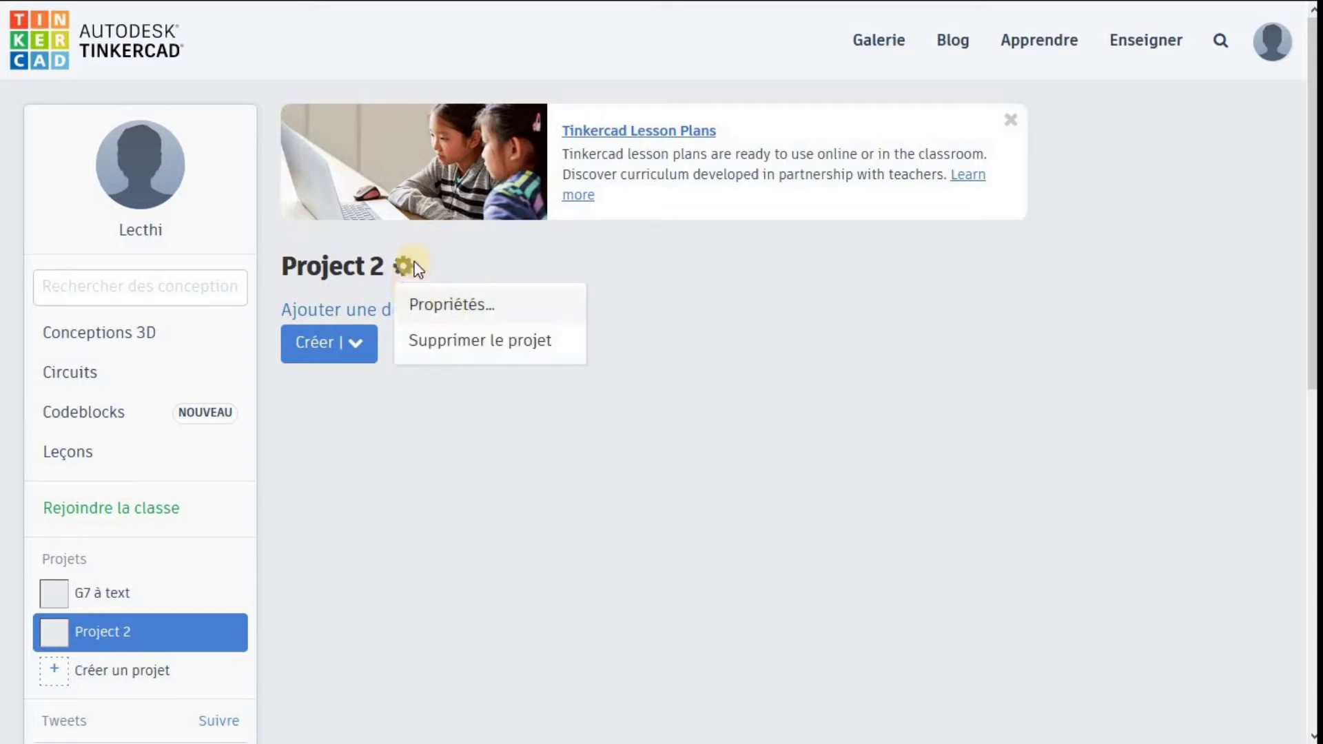
pyautogui.click(458, 304)
pyautogui.press('Tab')
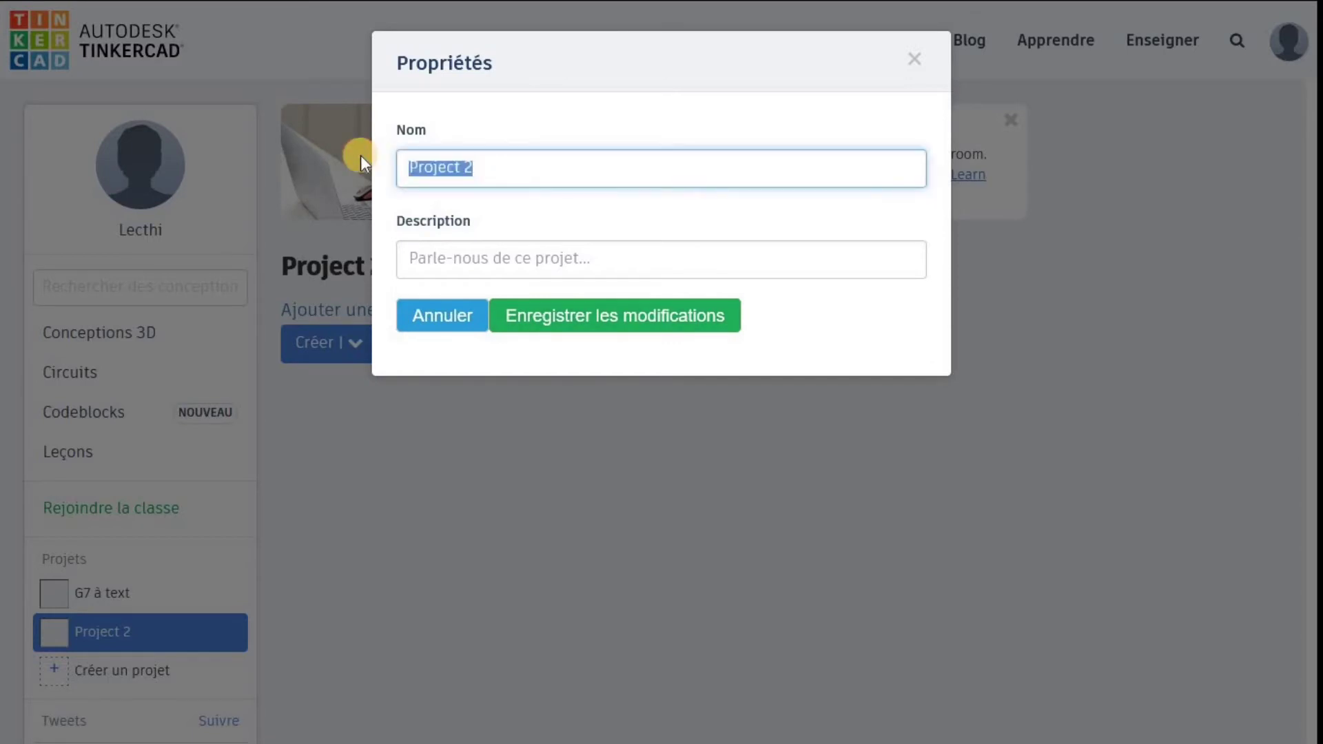
pyautogui.write('Arduino')
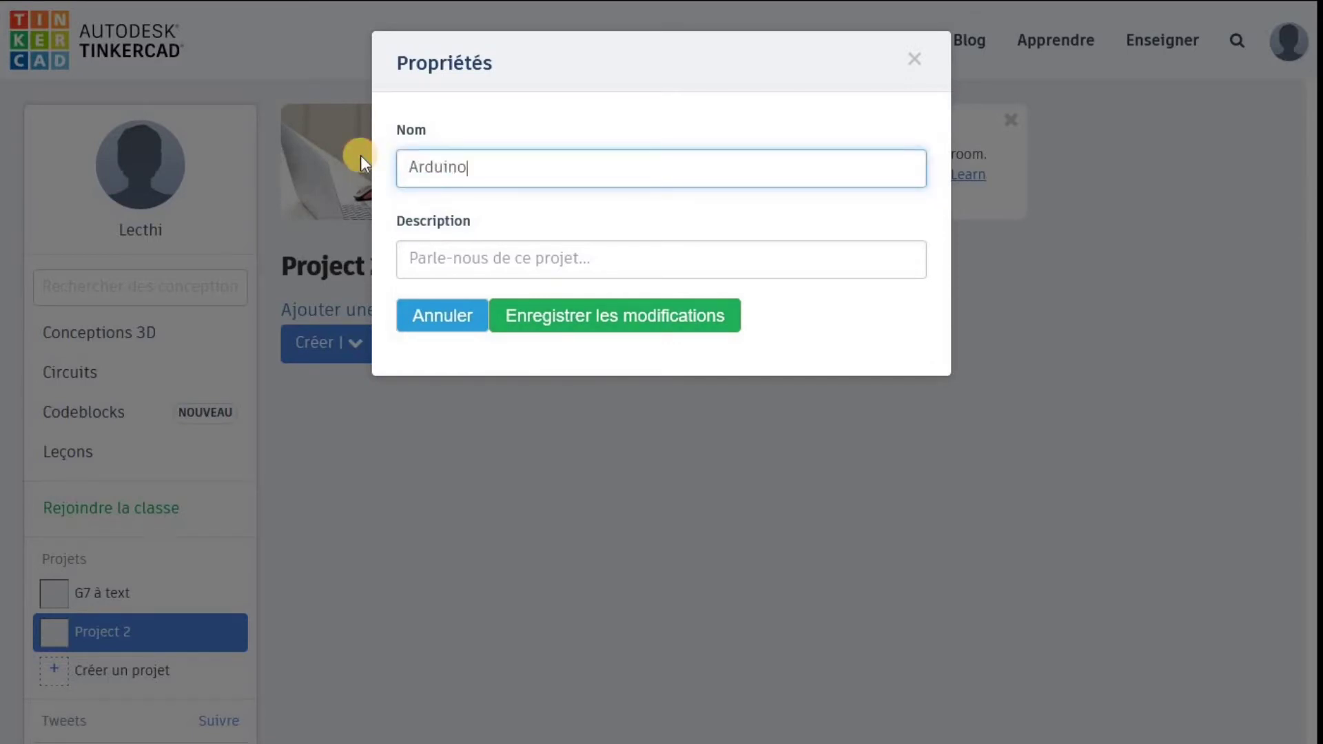
pyautogui.click(613, 330)
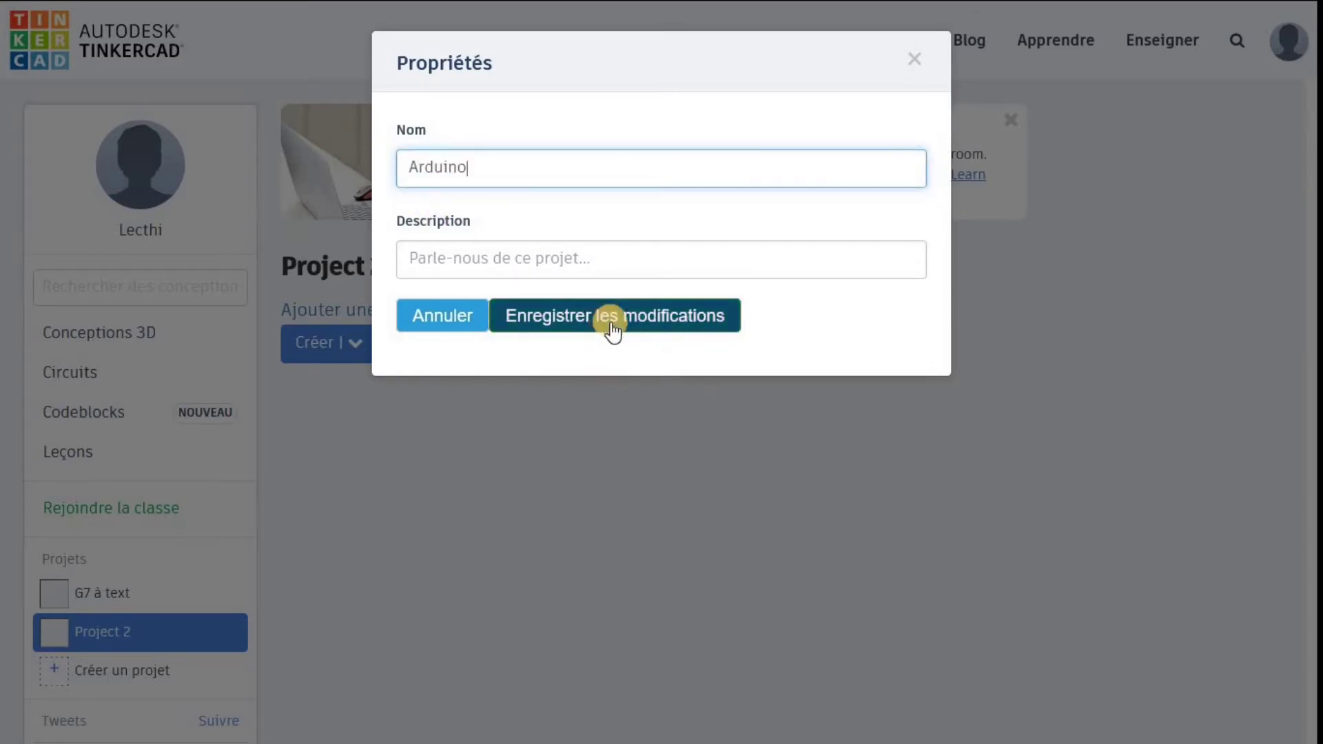
pyautogui.click(624, 329)
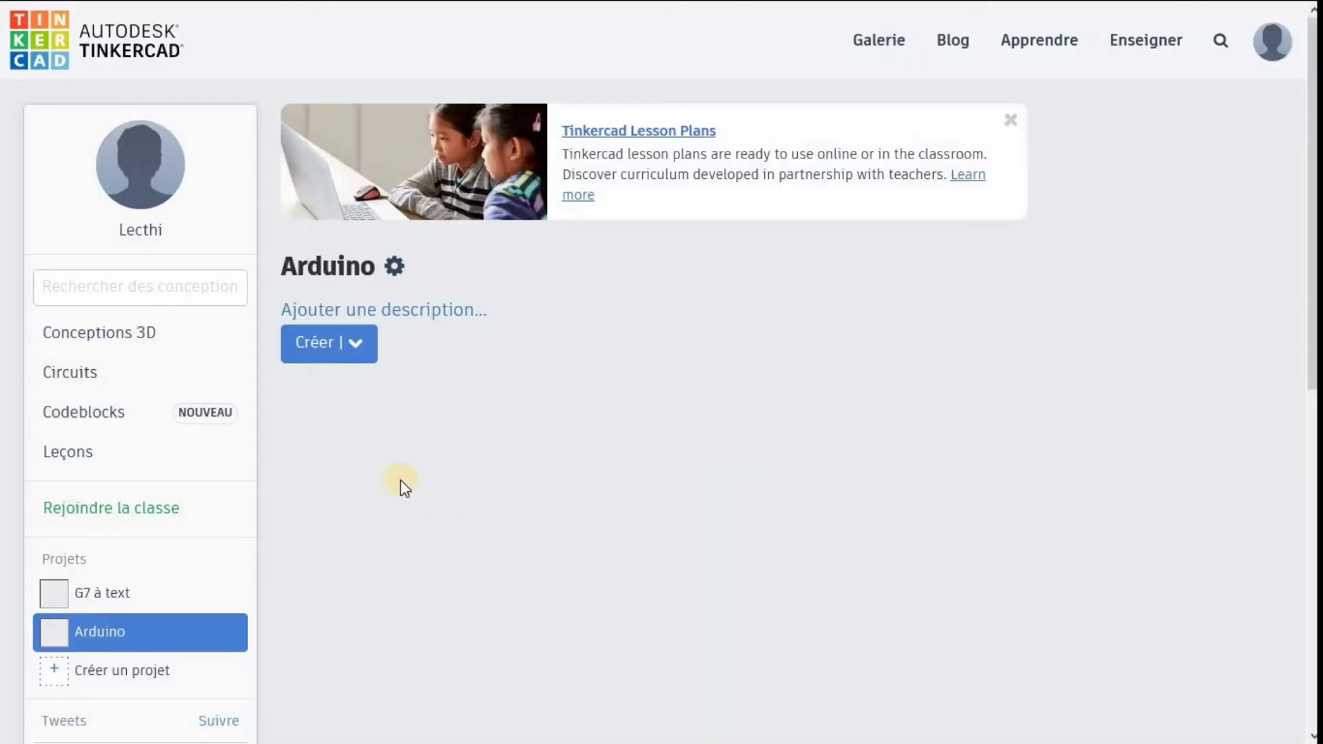
# - Create a new circuit in the Arduino project and briefly view its code area
pyautogui.click(356, 345)
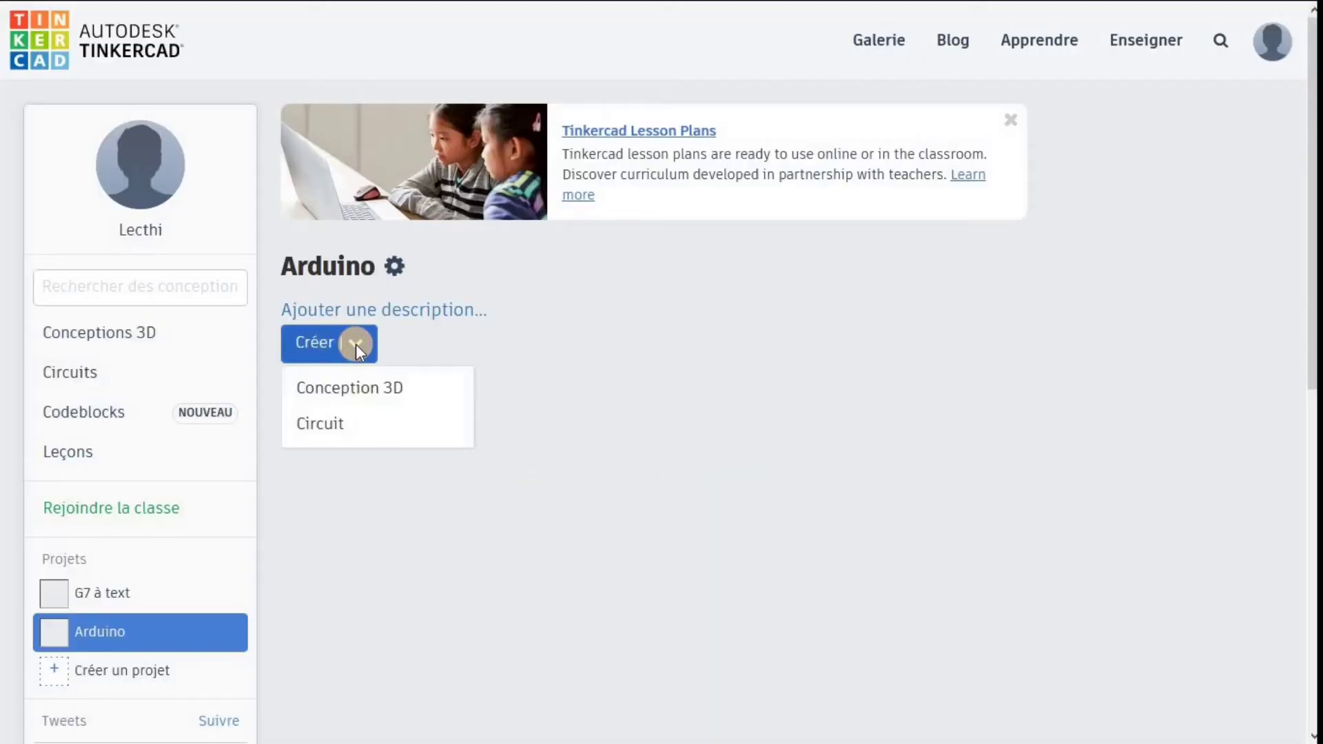
pyautogui.click(336, 424)
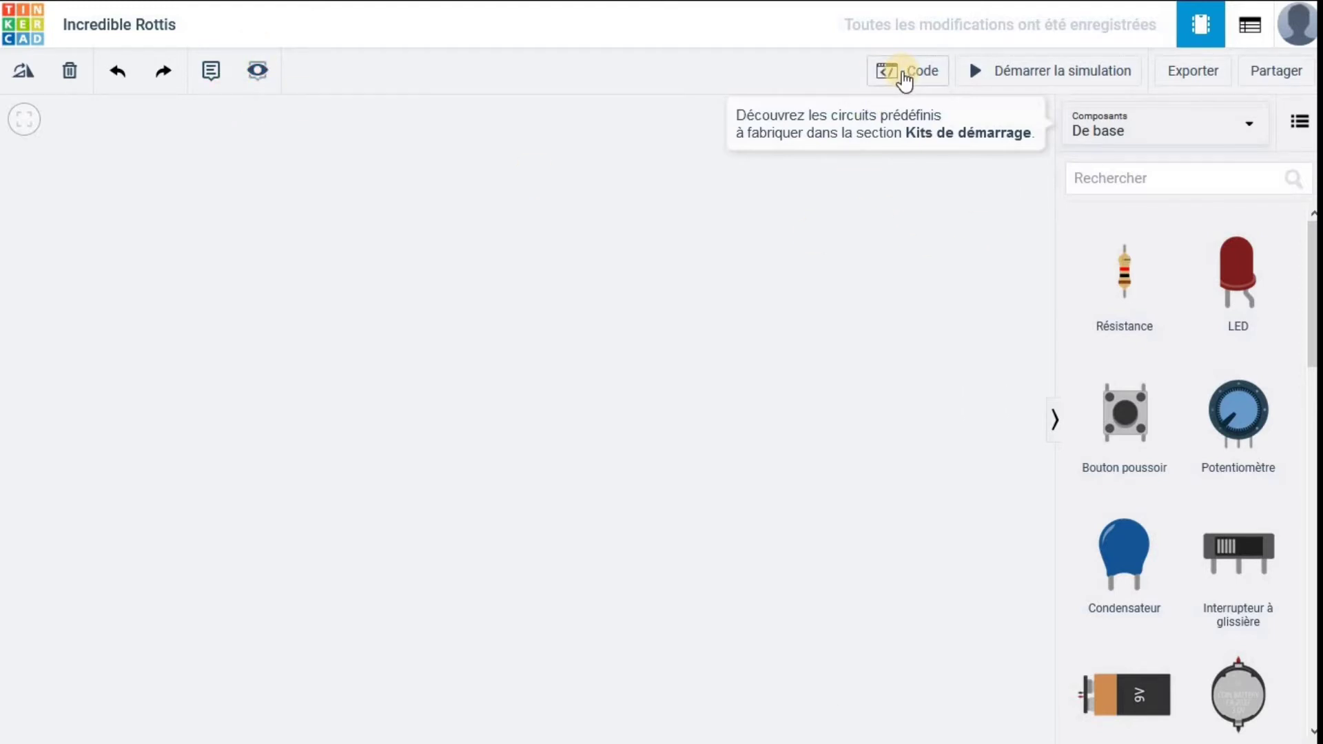
pyautogui.click(903, 73)
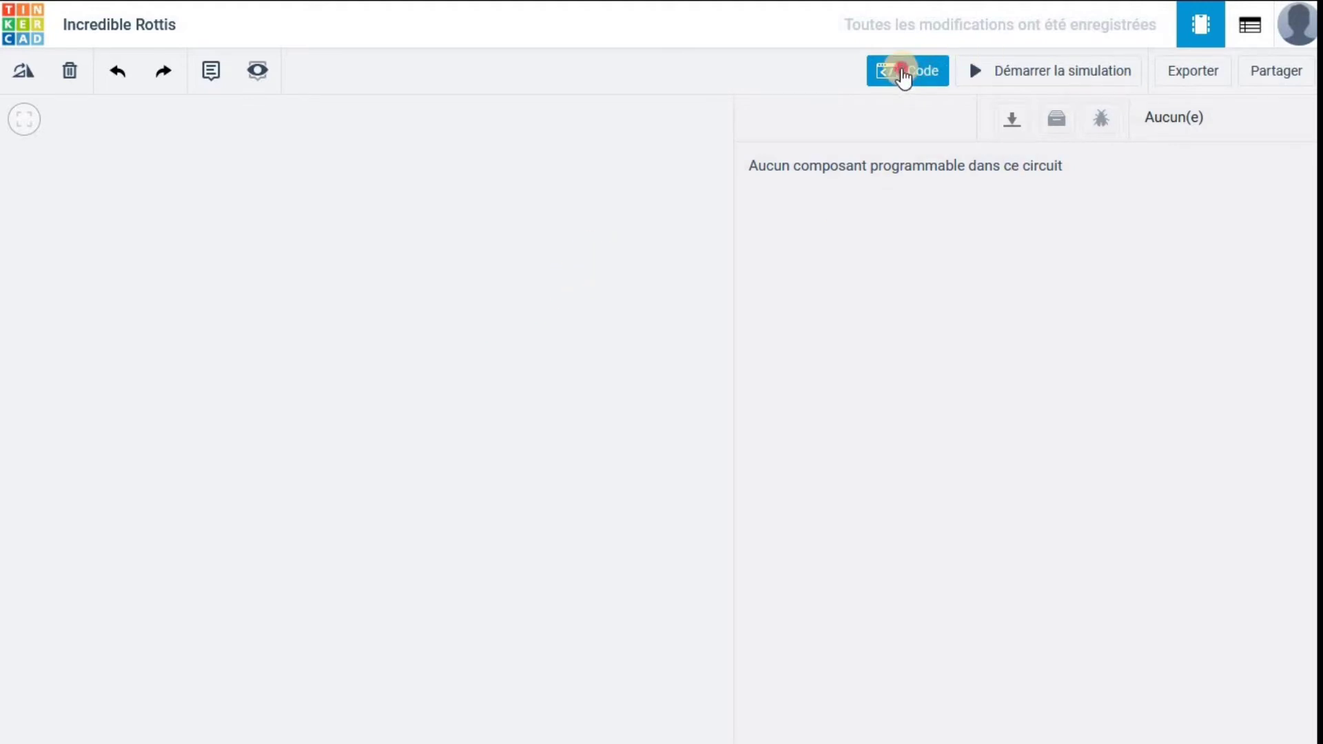
pyautogui.click(899, 77)
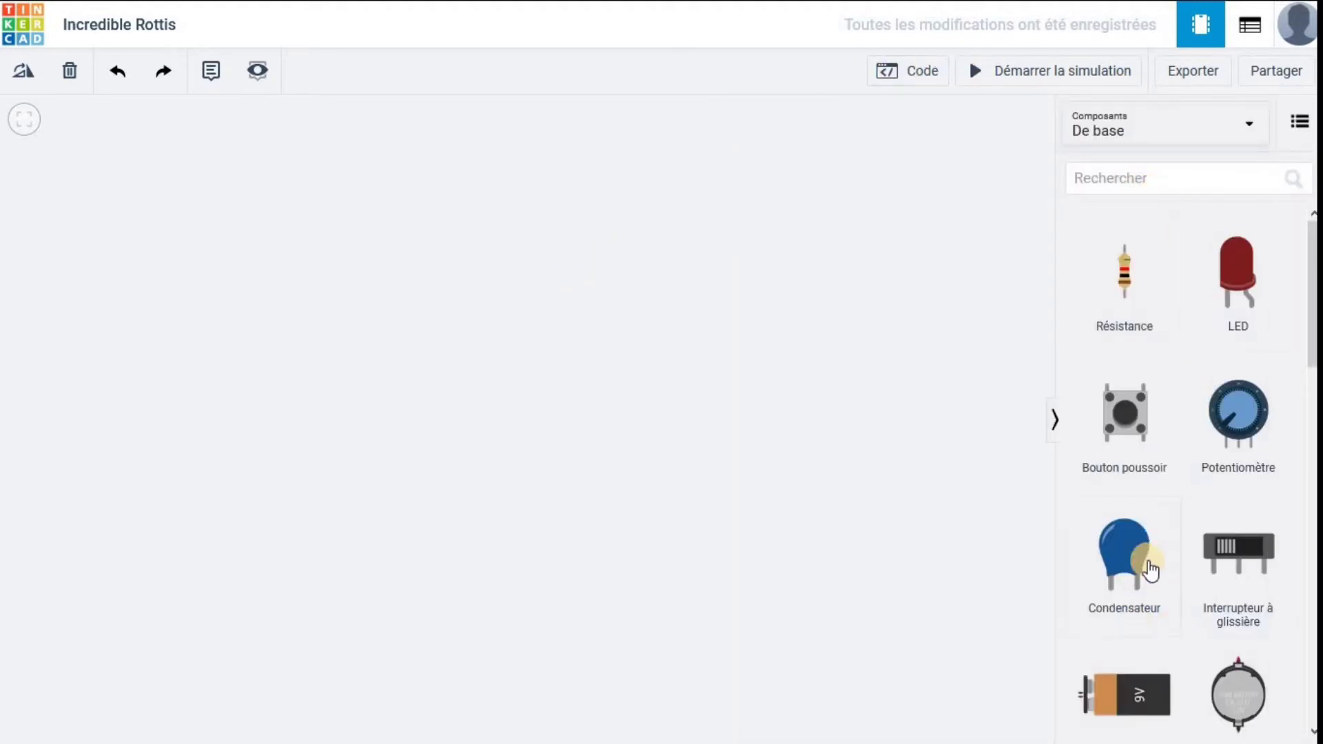
# - Place an Arduino Uno R3 board in the empty circuit and move it slightly lower in the workspace
pyautogui.scroll(-10, 1228, 459)
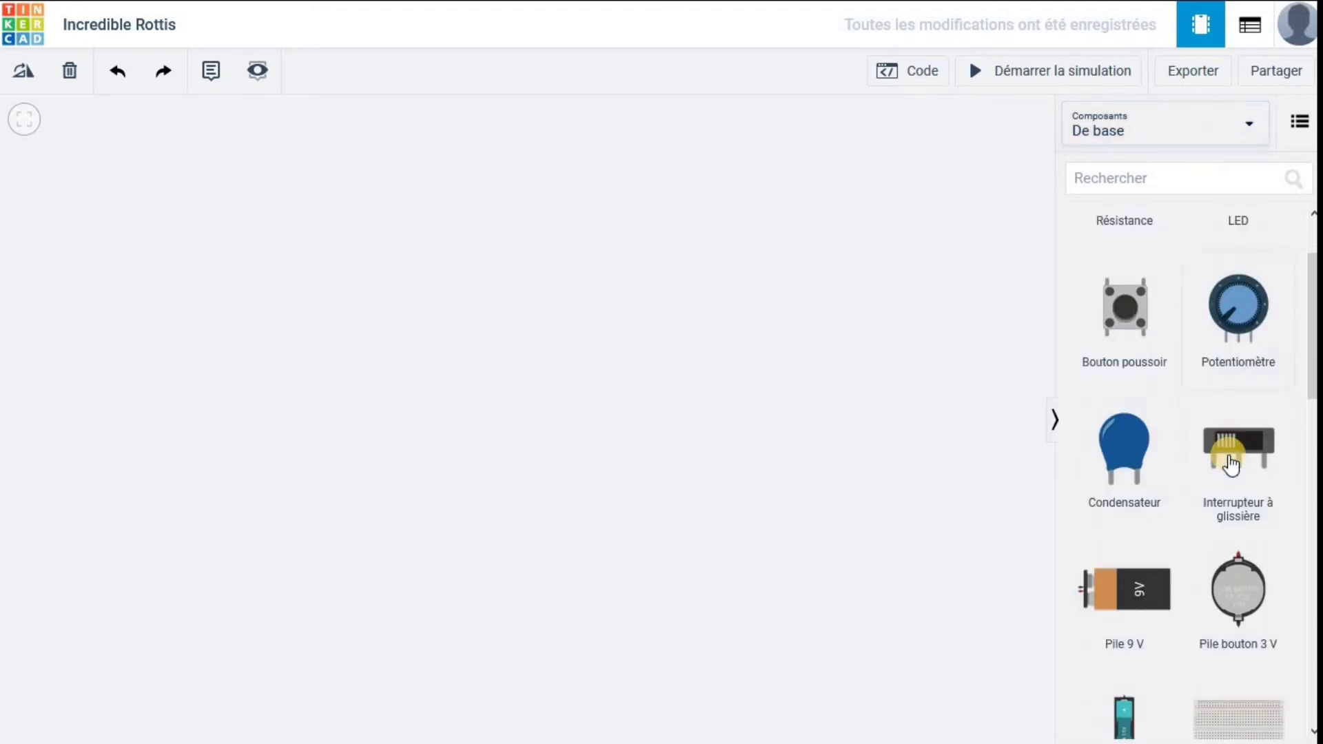
pyautogui.scroll(-6, 1238, 518)
pyautogui.scroll(8, 1234, 526)
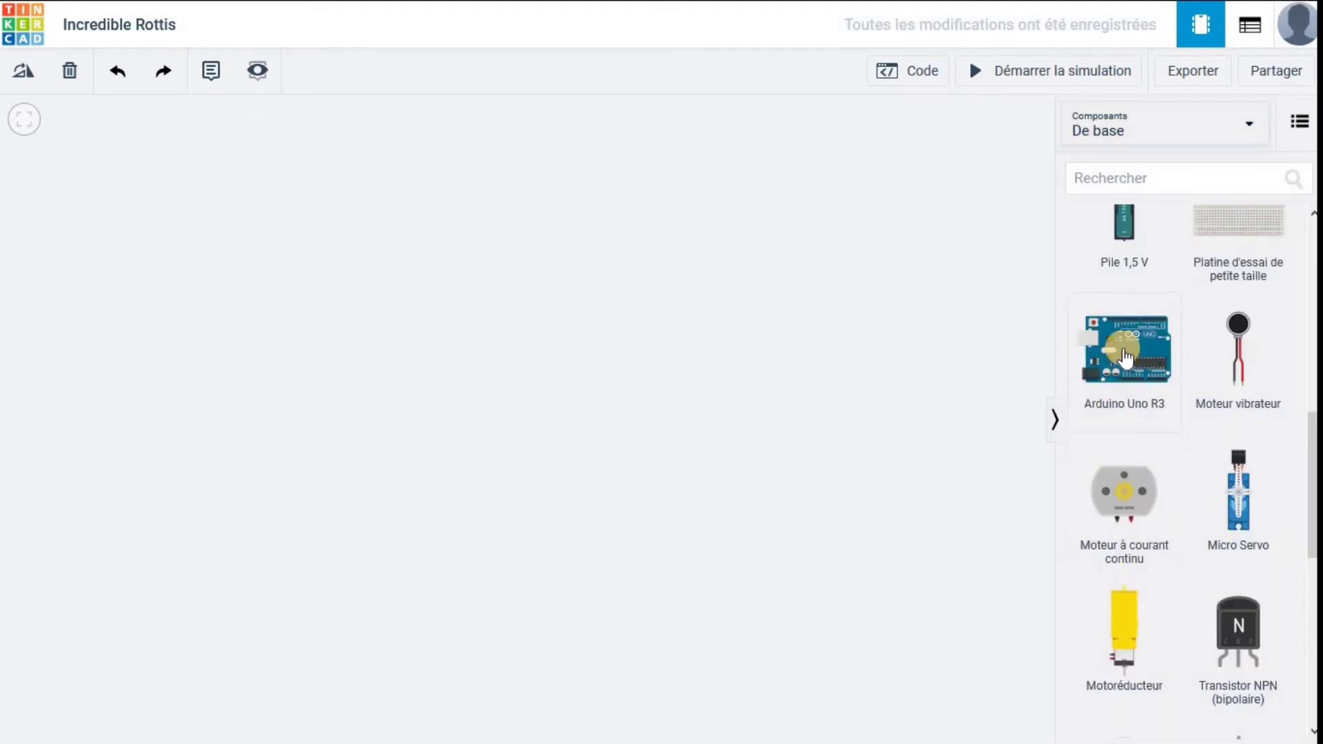
pyautogui.click(1134, 370)
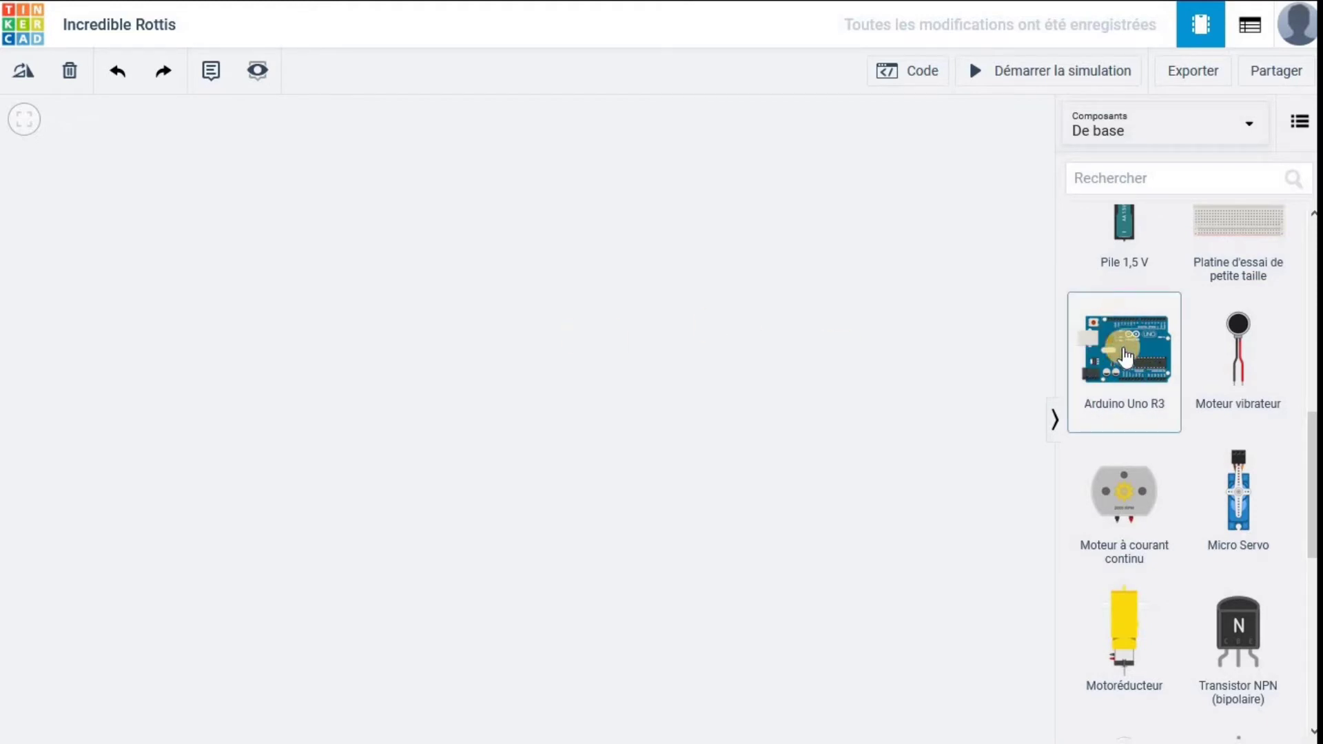
pyautogui.moveTo(1125, 357); pyautogui.dragTo(513, 376)
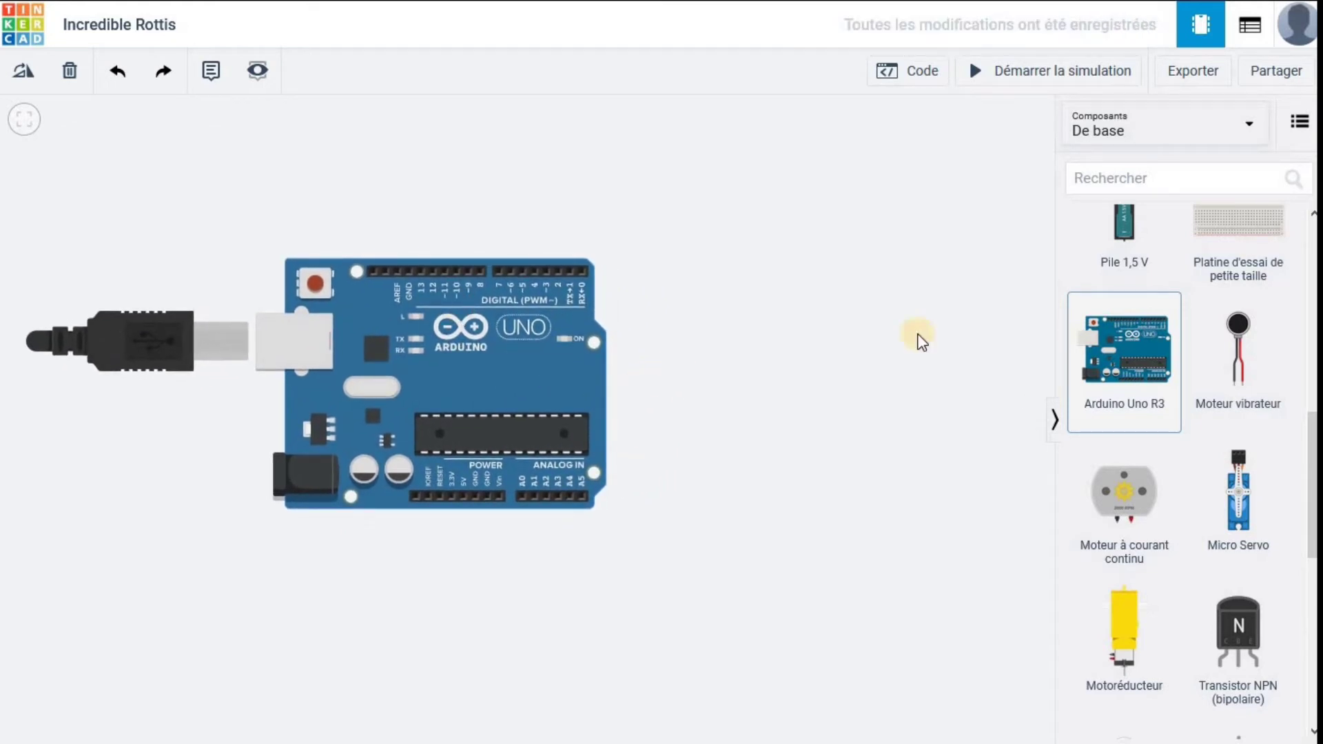
pyautogui.scroll(9, 1203, 463)
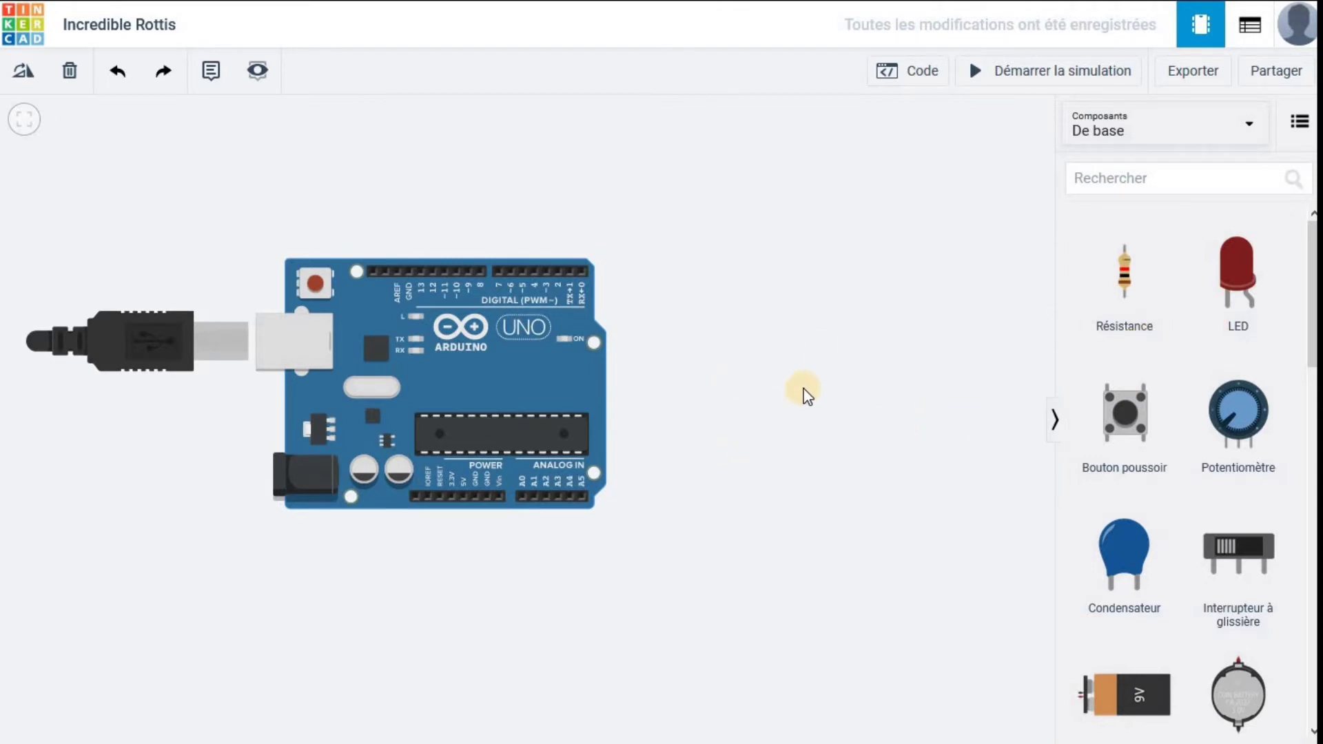
pyautogui.moveTo(445, 390); pyautogui.dragTo(478, 427)
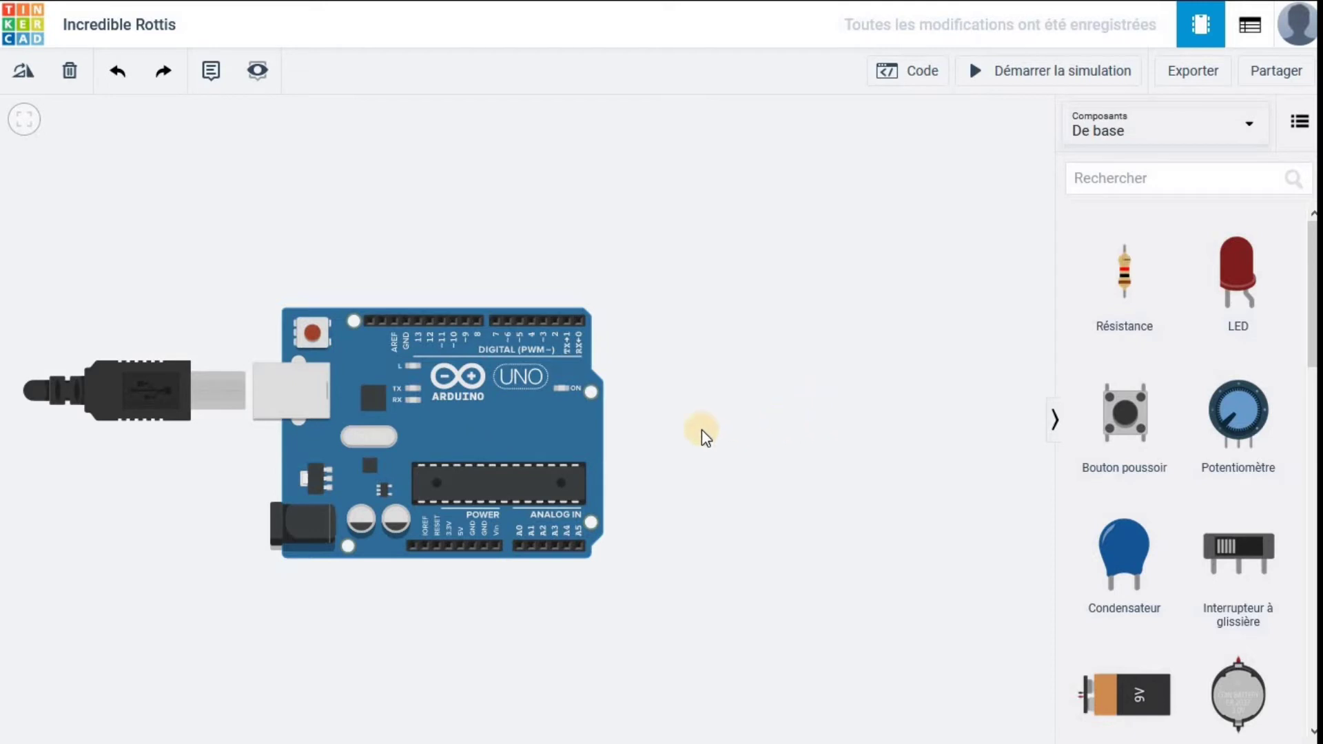
# - Place a red LED above the Arduino's digital pins and name it D1
pyautogui.moveTo(1243, 274); pyautogui.dragTo(562, 242)
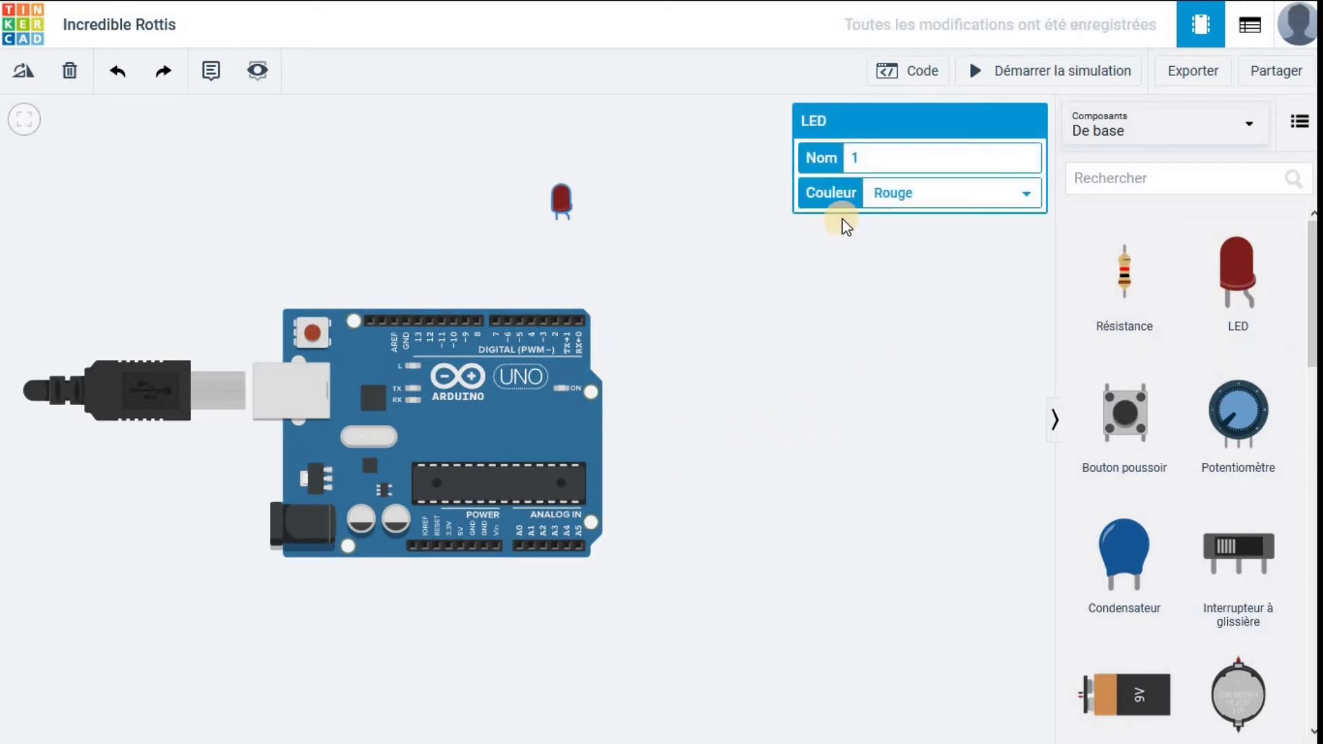
pyautogui.doubleClick(863, 157)
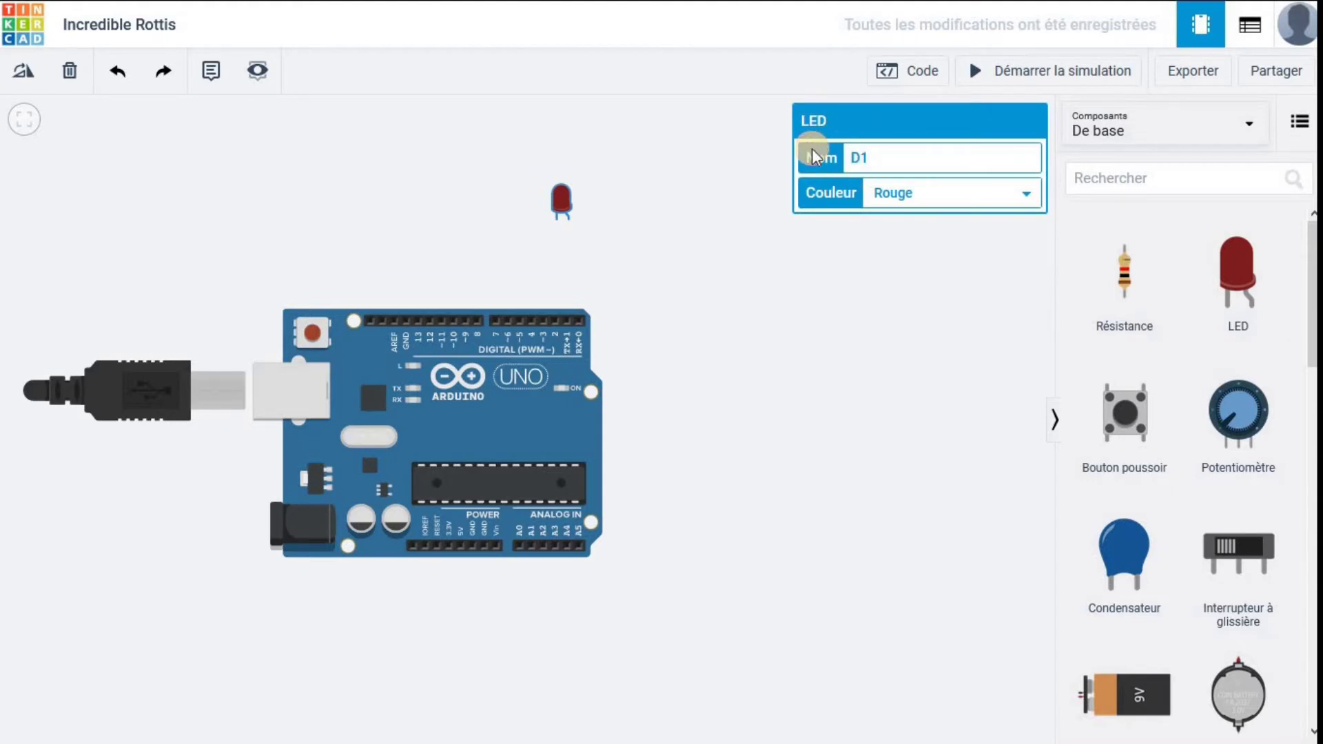
pyautogui.click(866, 301)
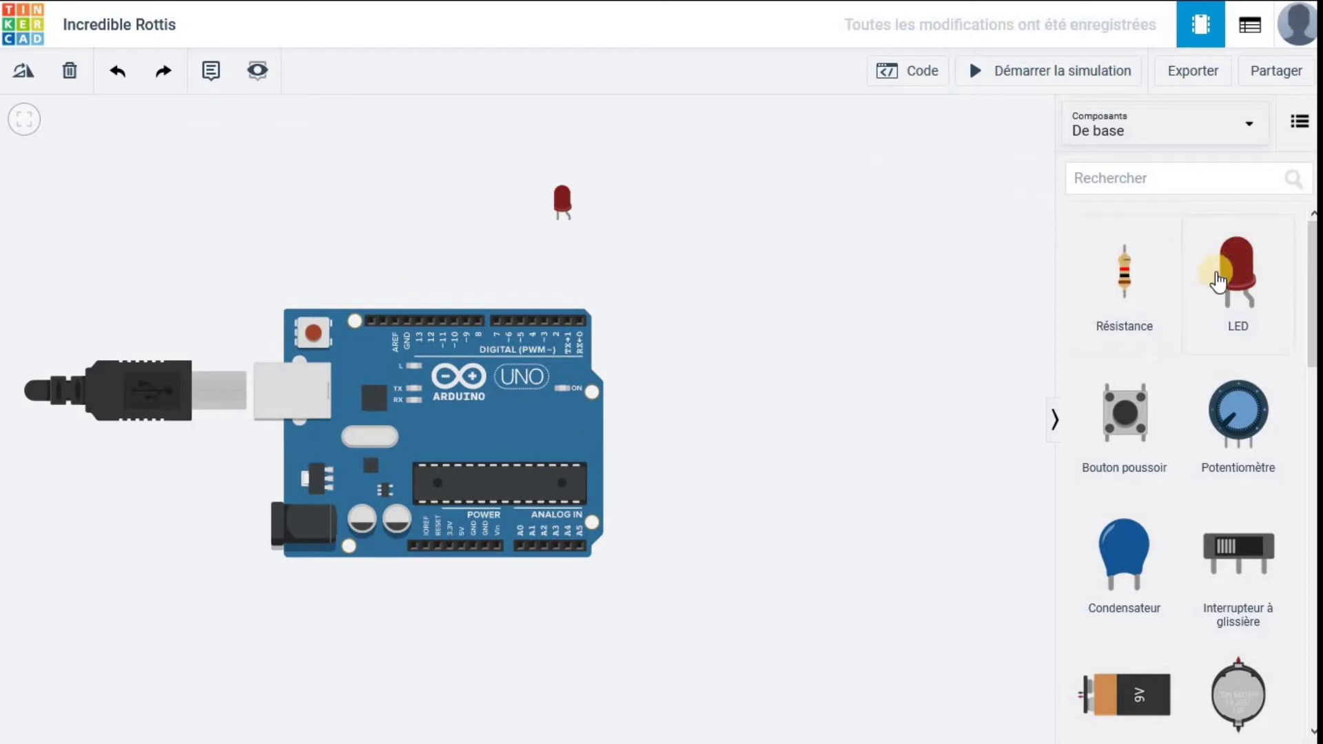
# - Add a second LED beside D1 above the board, name it D2 and set its colour to Jaune
pyautogui.moveTo(1234, 267); pyautogui.dragTo(499, 229)
pyautogui.click(894, 156)
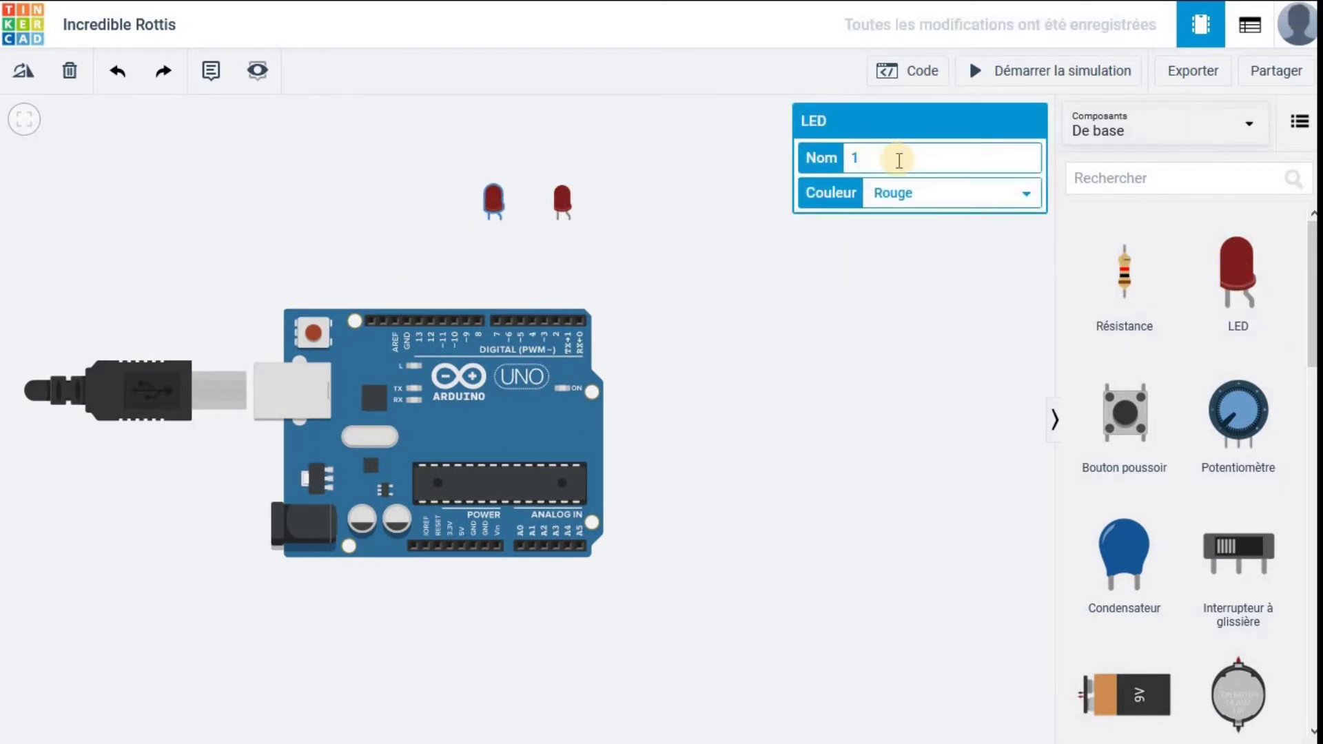
pyautogui.click(820, 150)
pyautogui.write('D1')
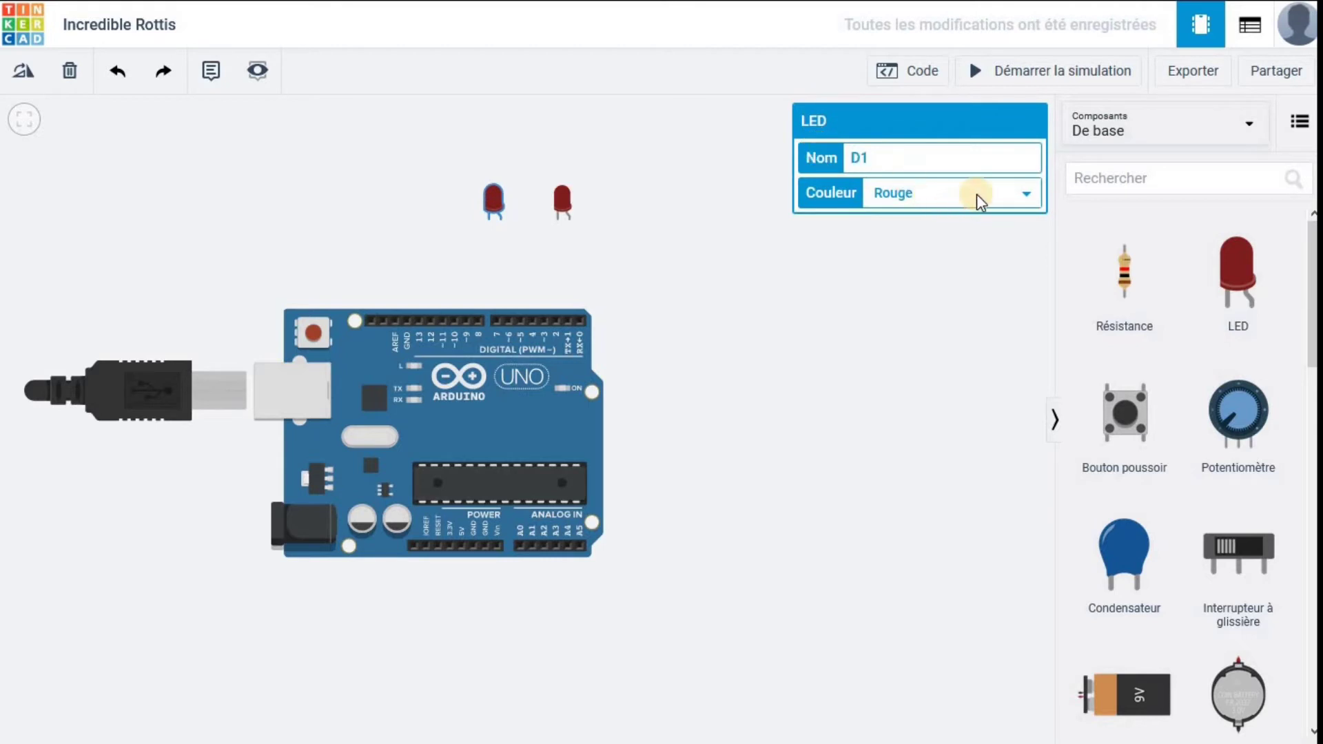
pyautogui.click(972, 197)
pyautogui.press('BackSpace')
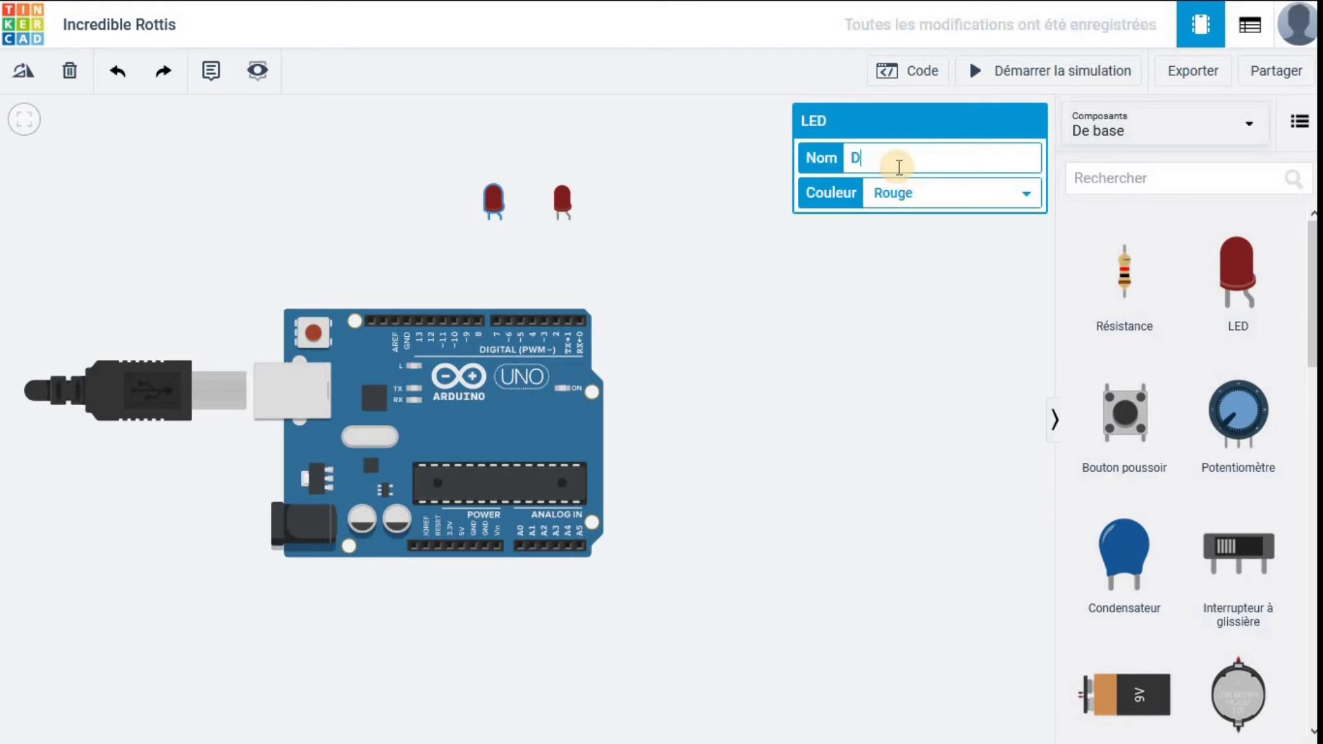
pyautogui.write('2')
pyautogui.click(919, 193)
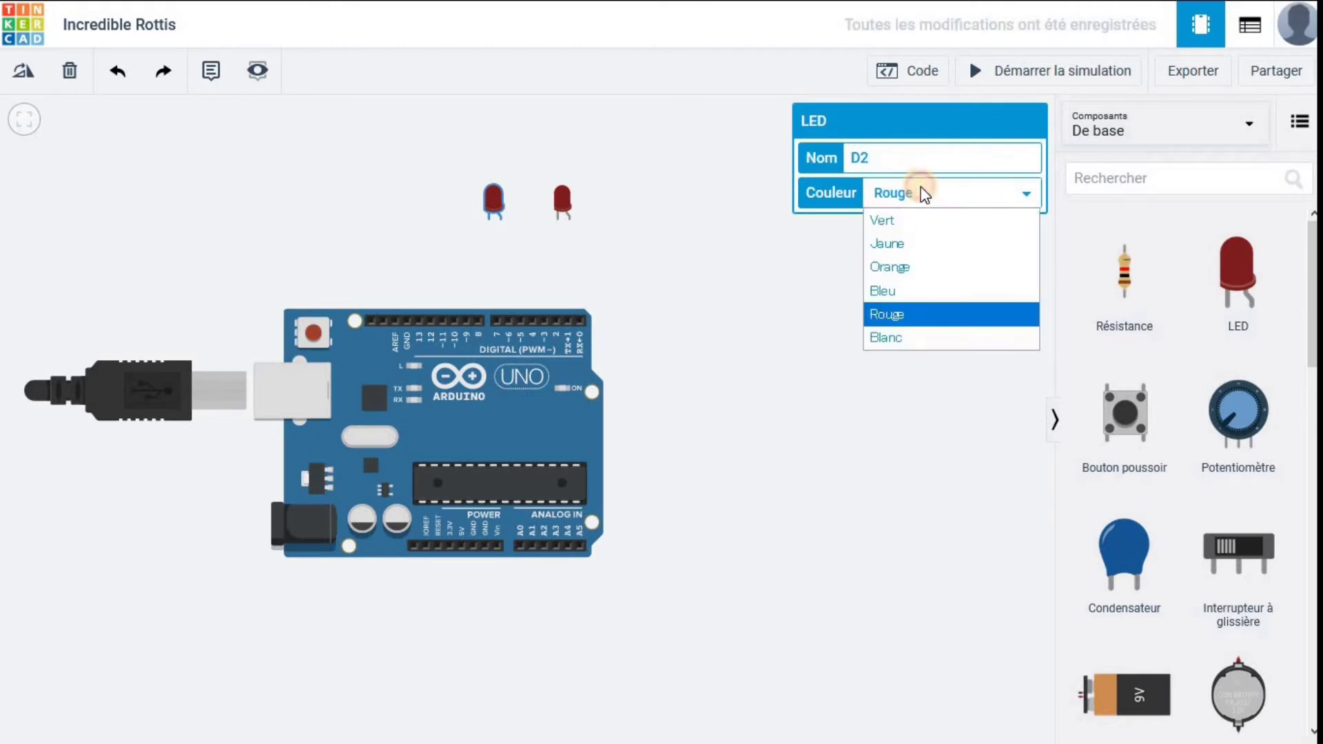
pyautogui.click(904, 245)
# - Shift the yellow and red LEDs slightly to the left above the board's digital pins
pyautogui.click(555, 187)
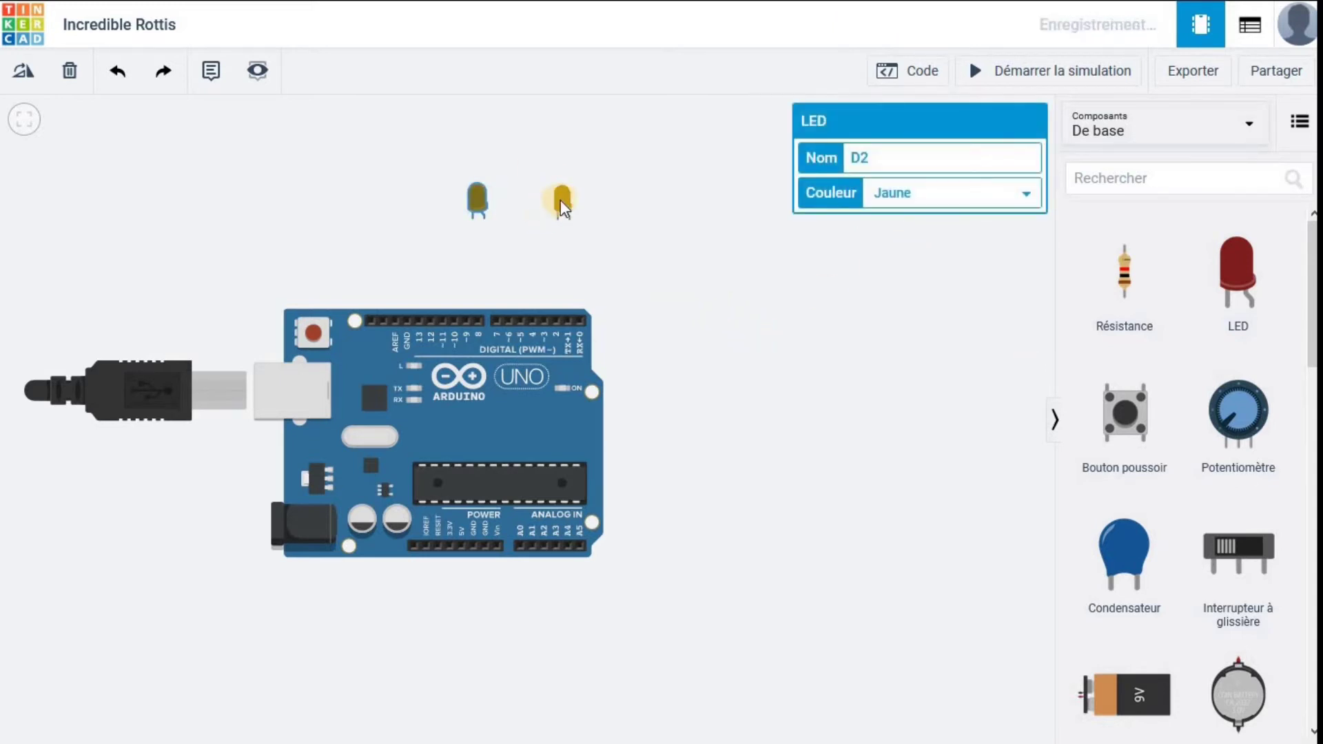
pyautogui.click(554, 200)
pyautogui.moveTo(549, 197); pyautogui.dragTo(543, 196)
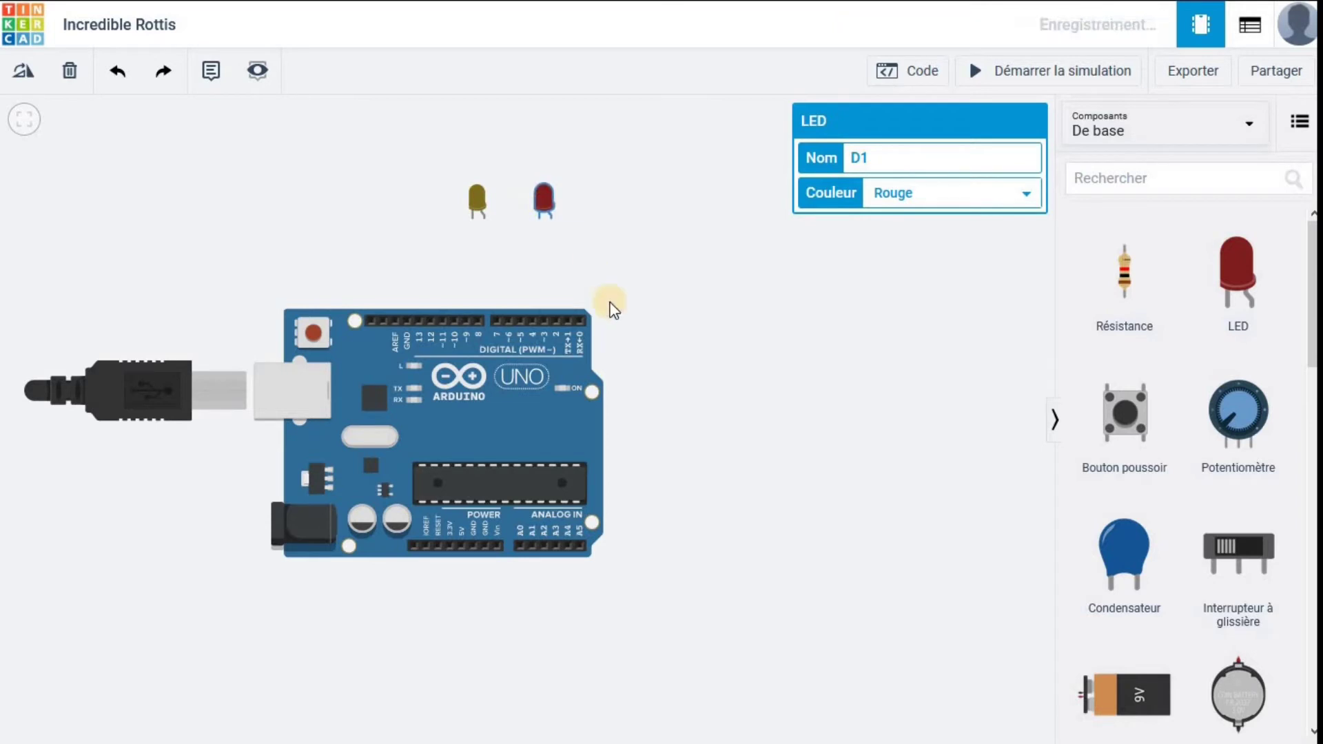
# - Wire the red LED's anode to digital pin 2 of the Arduino and colour the wire bleu
pyautogui.click(549, 221)
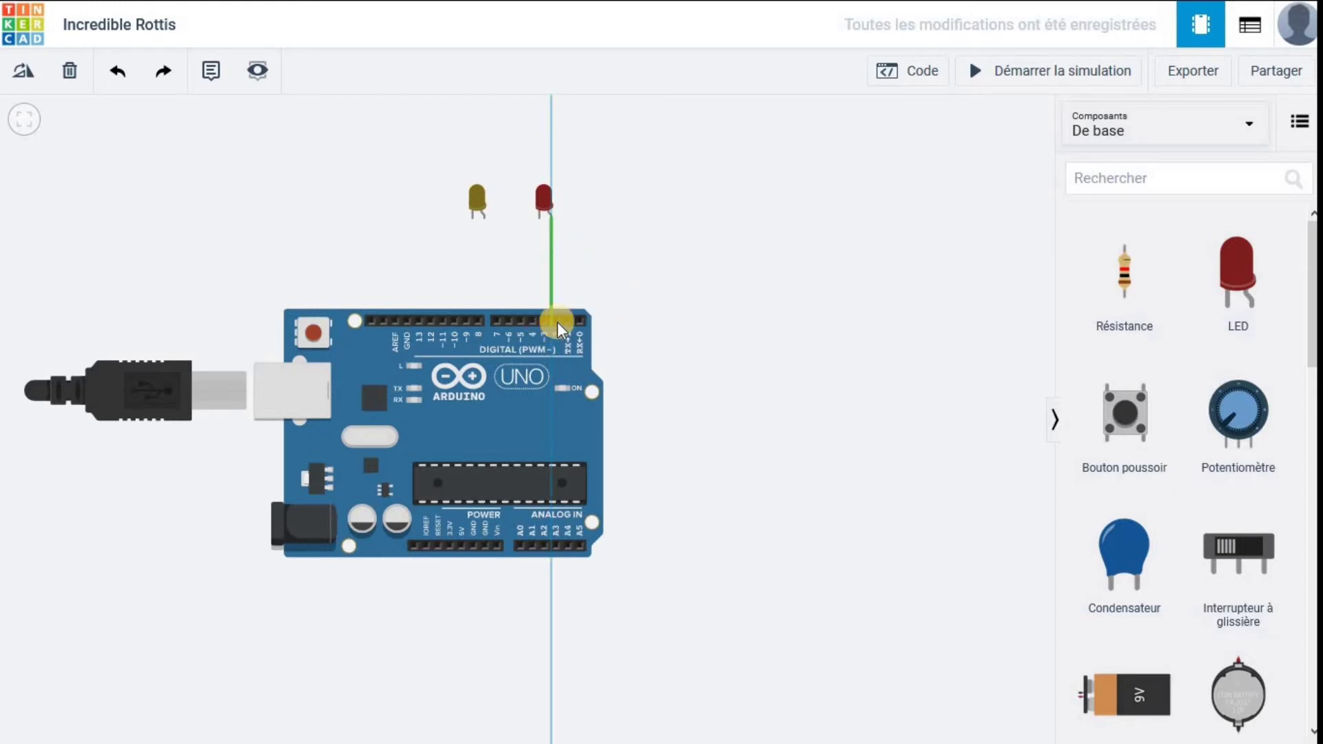
pyautogui.click(557, 321)
pyautogui.click(557, 321)
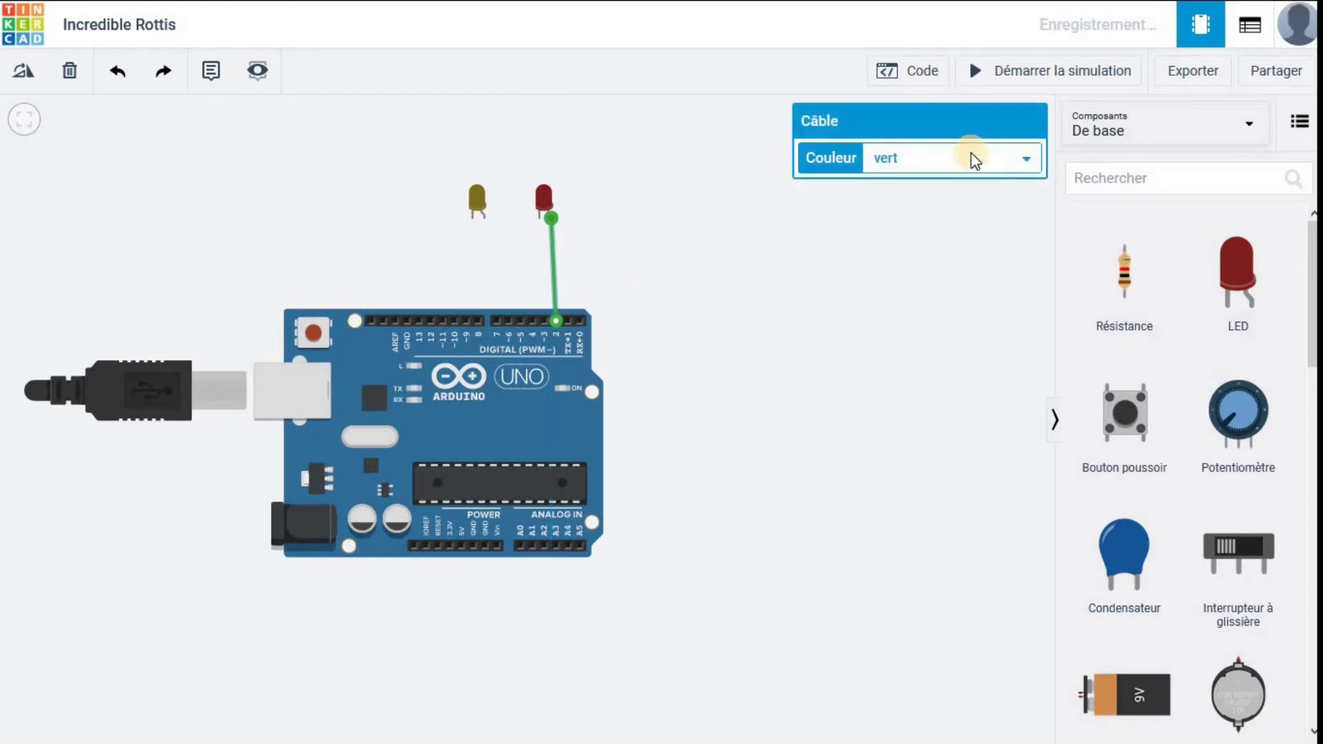
pyautogui.click(966, 167)
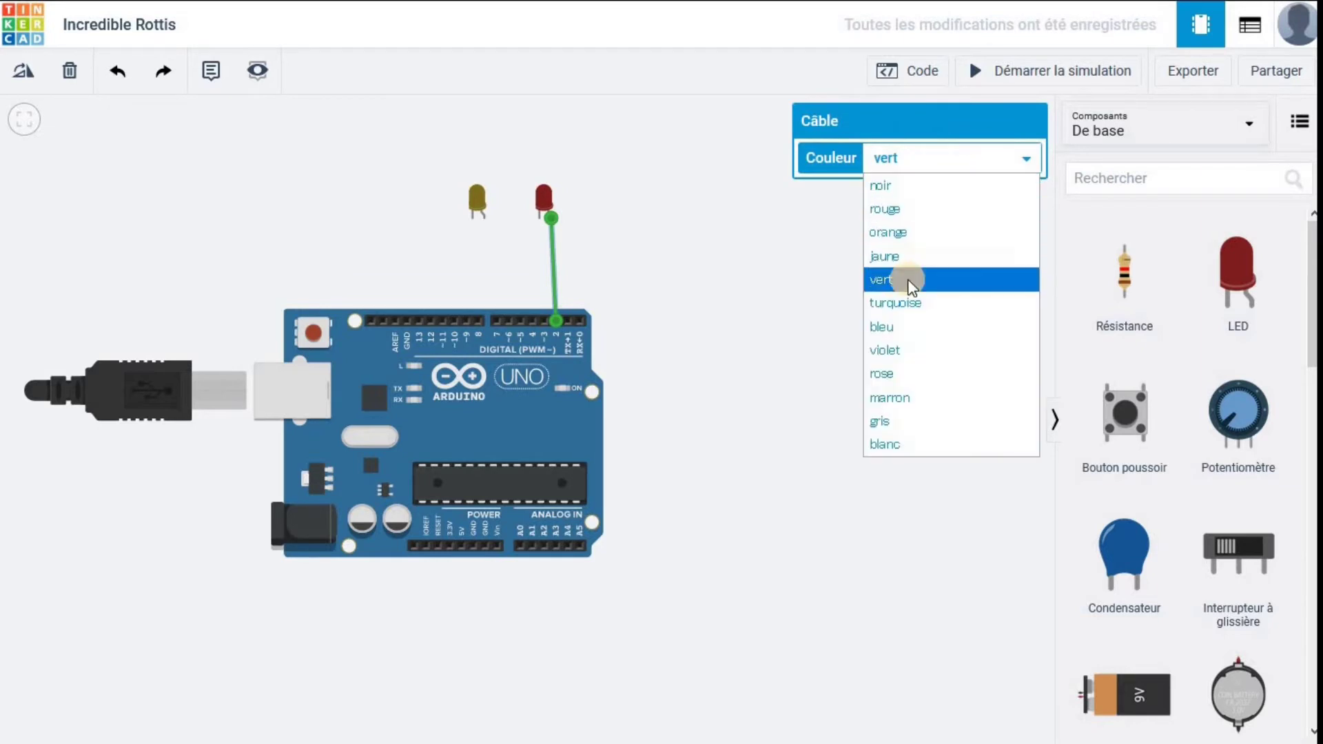
pyautogui.click(884, 328)
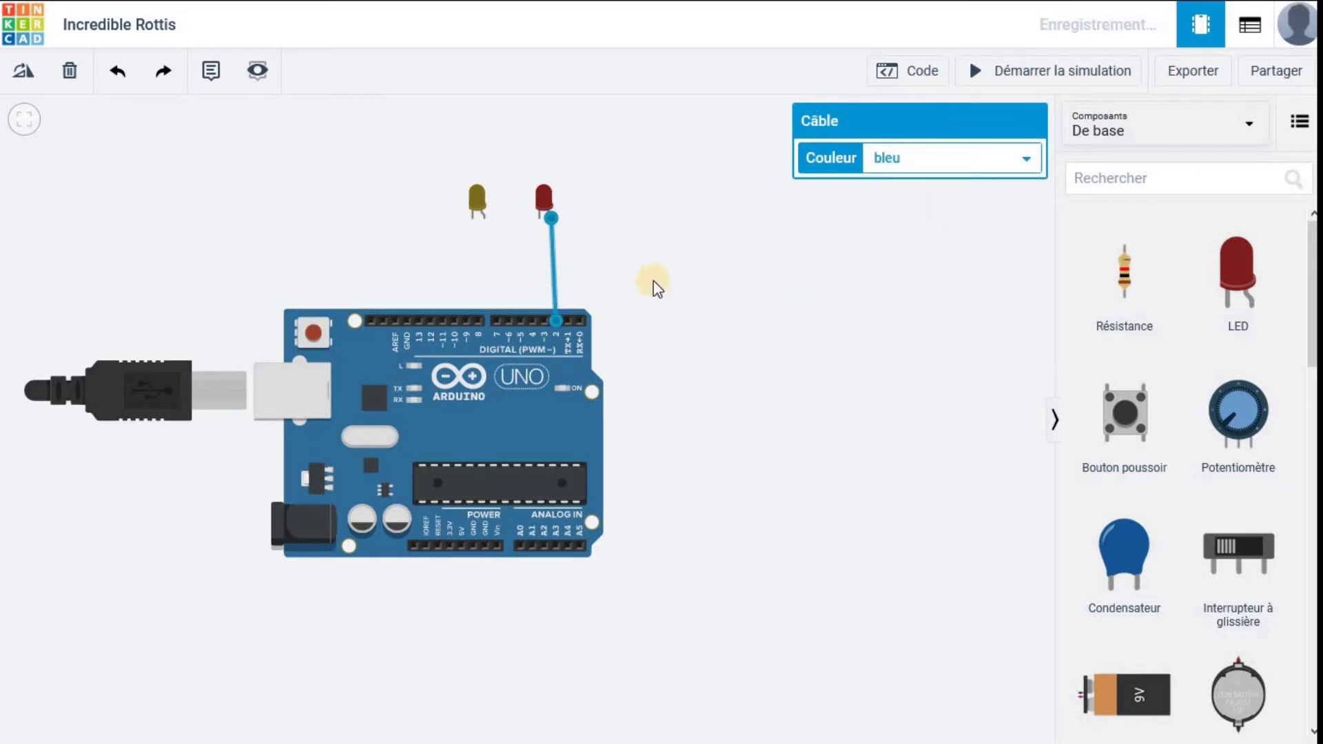
# - Wire the red LED's cathode to the GND pin beside digital pin 13, routing it through a right-angle bend directly above GND
pyautogui.click(539, 218)
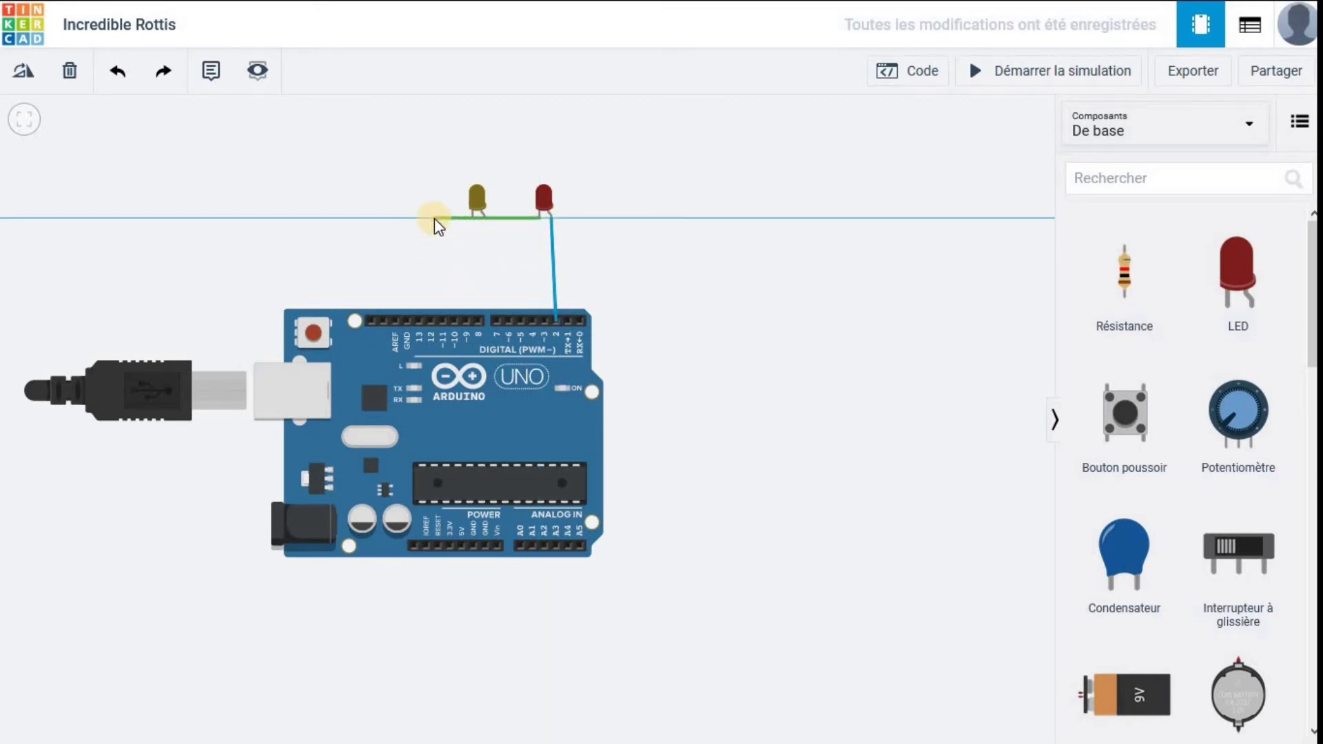
pyautogui.click(401, 219)
pyautogui.click(406, 234)
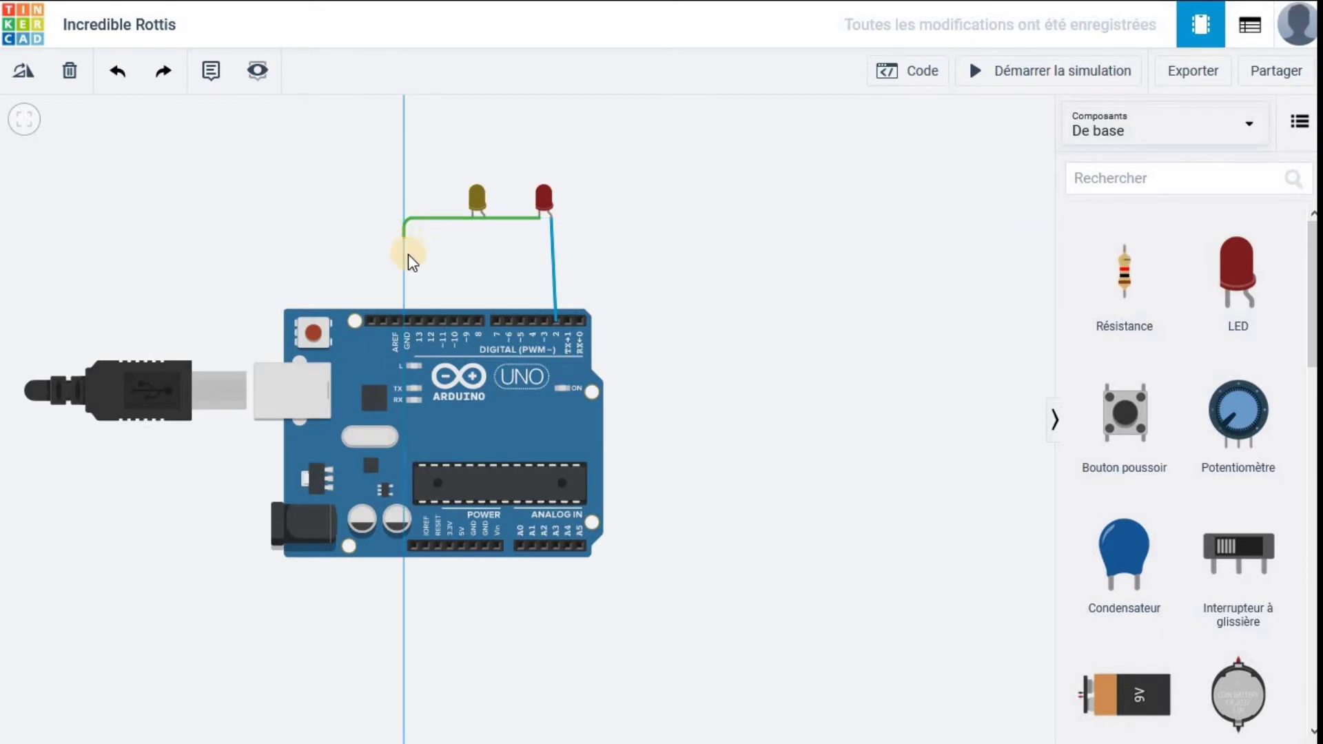
pyautogui.click(407, 321)
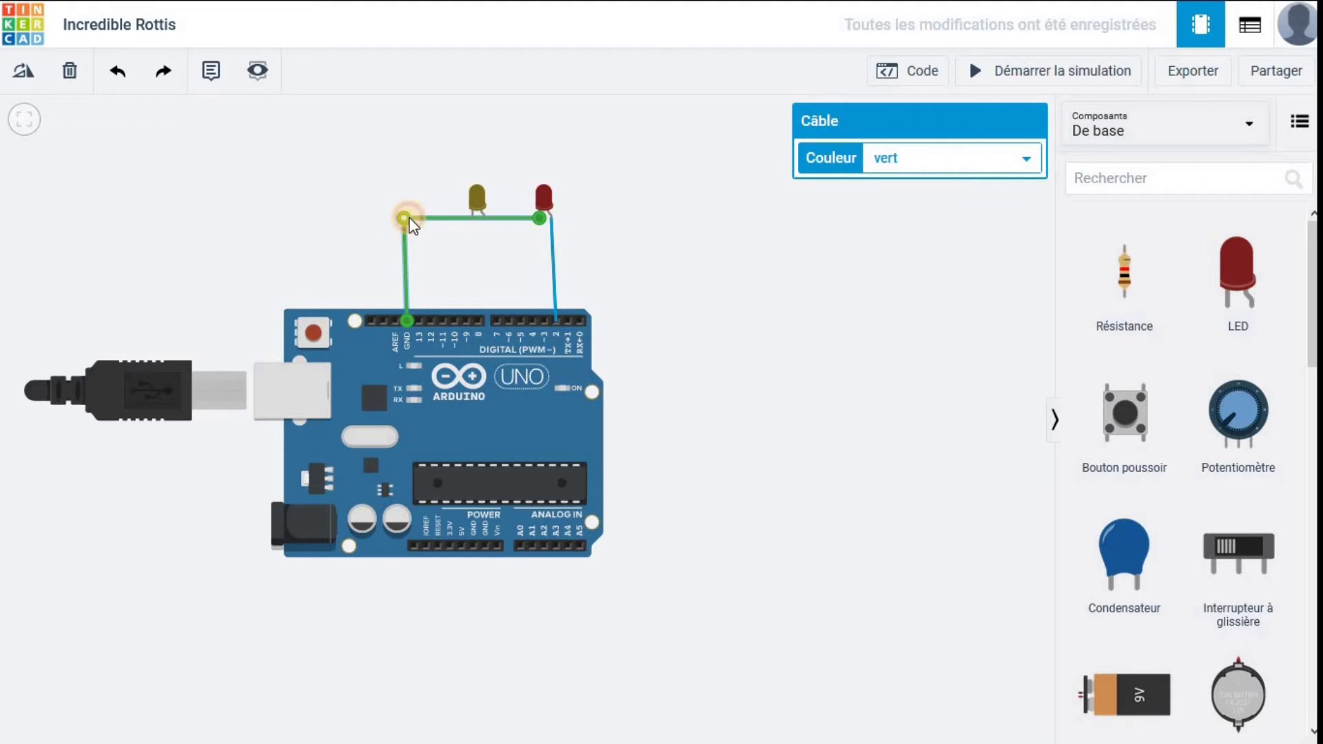
pyautogui.moveTo(408, 217); pyautogui.dragTo(412, 218)
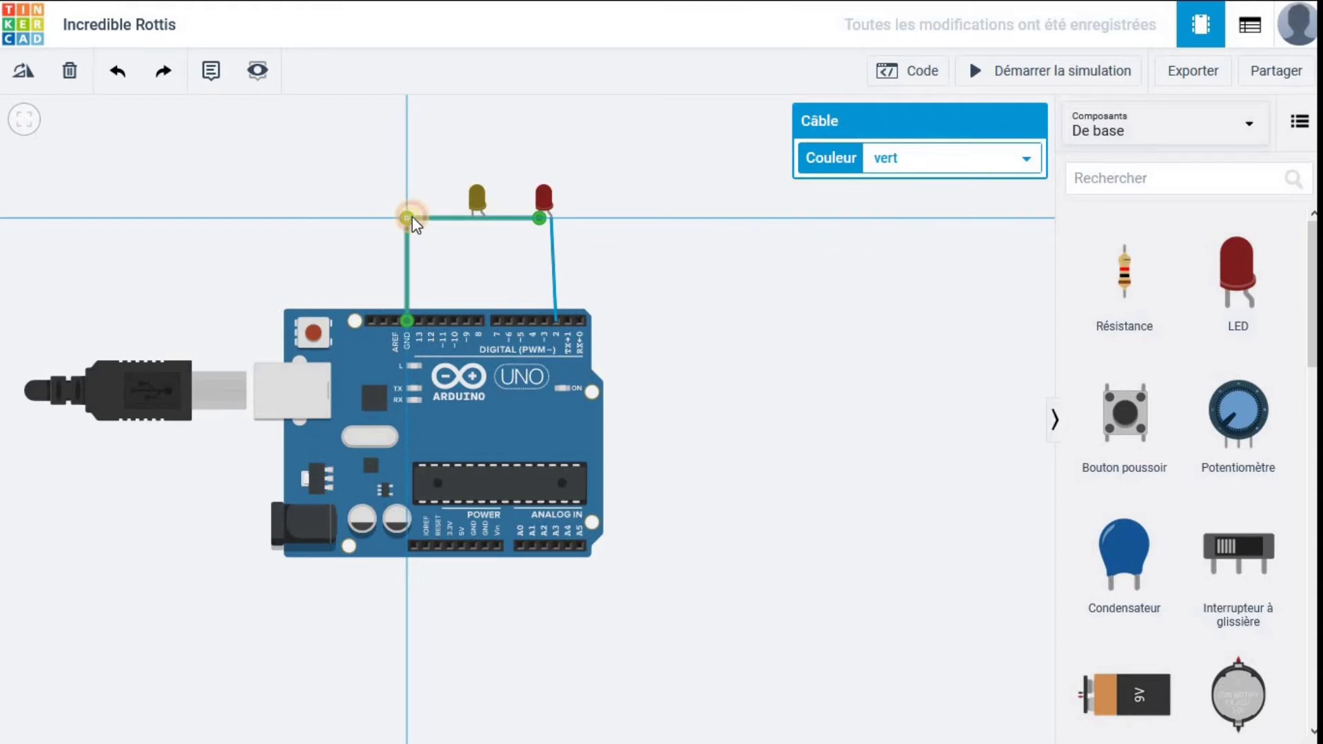
pyautogui.moveTo(413, 222); pyautogui.dragTo(408, 219)
# - Move the yellow LED up clear of the red LED's ground wire and set that wire's colour to noir
pyautogui.click(476, 200)
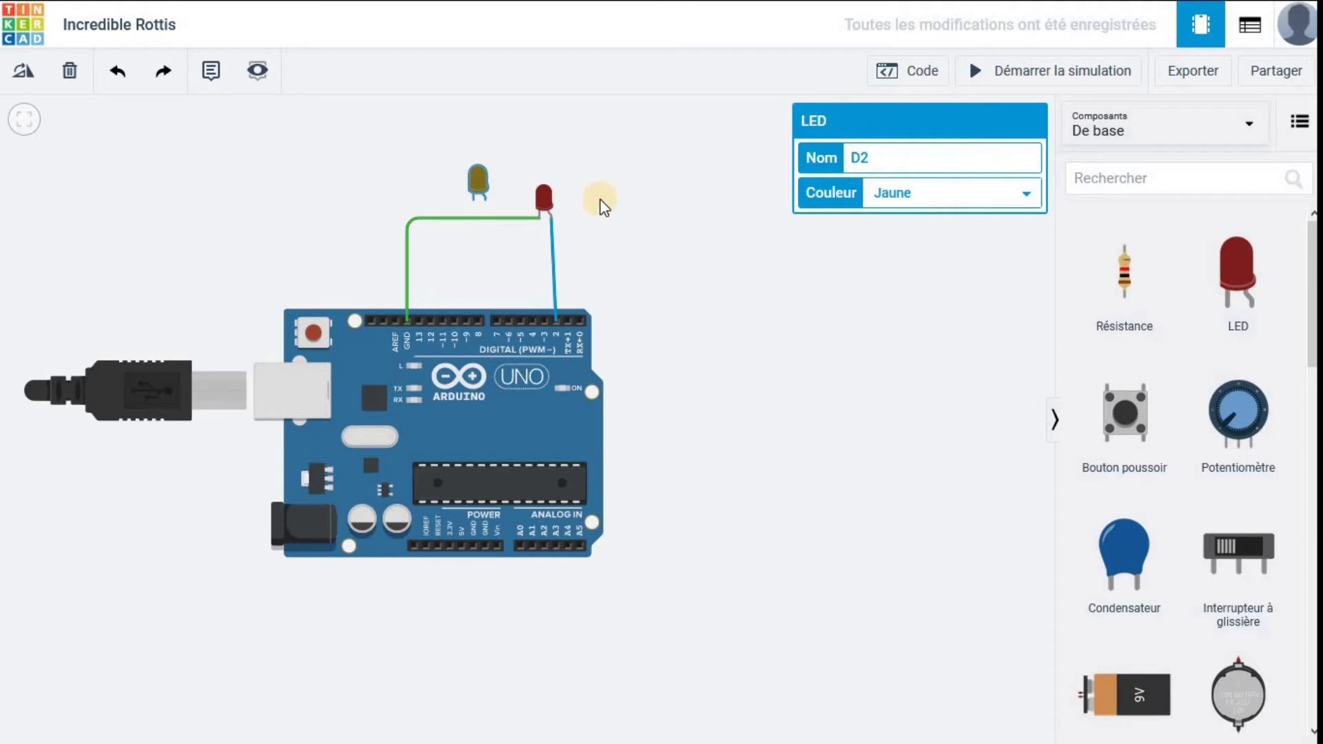
pyautogui.click(461, 219)
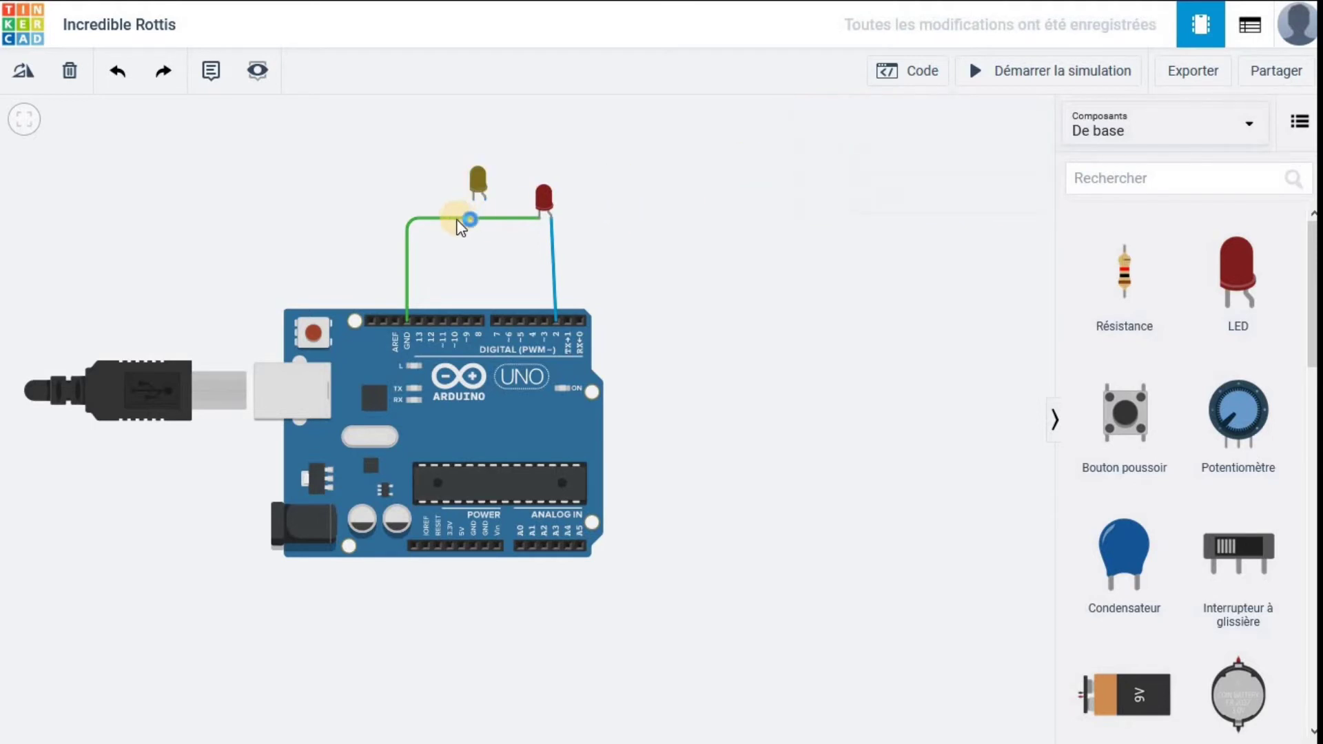
pyautogui.click(981, 158)
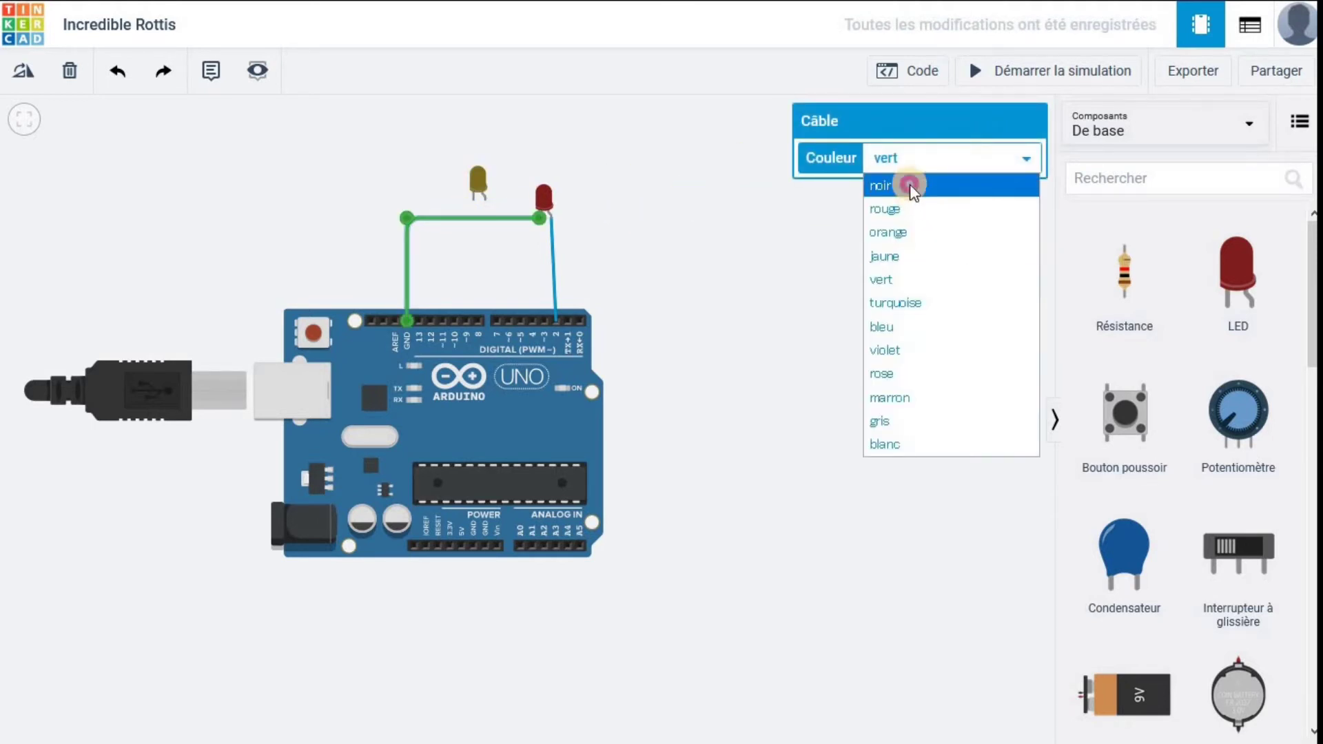
pyautogui.click(909, 185)
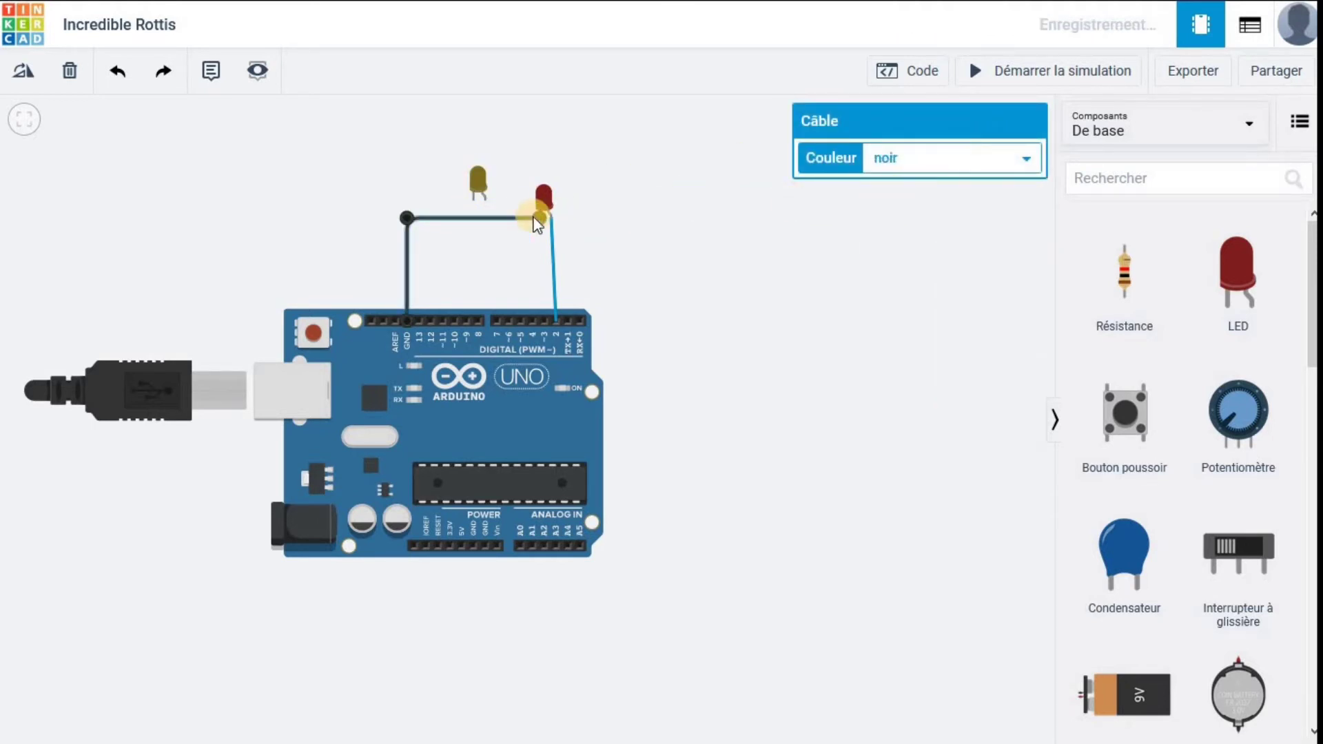
# - Wire the yellow LED's cathode to the same GND pin with a right-angle bend and colour the wire noir
pyautogui.click(473, 200)
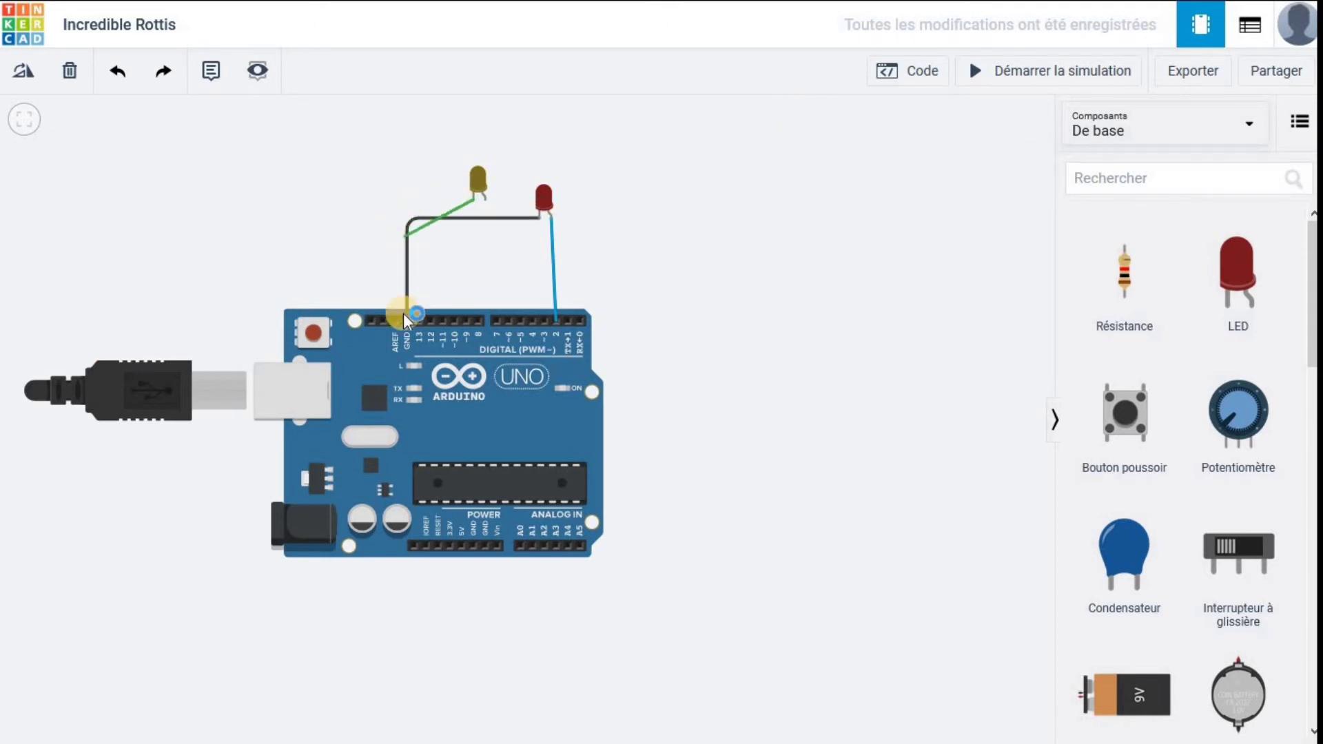
pyautogui.click(404, 200)
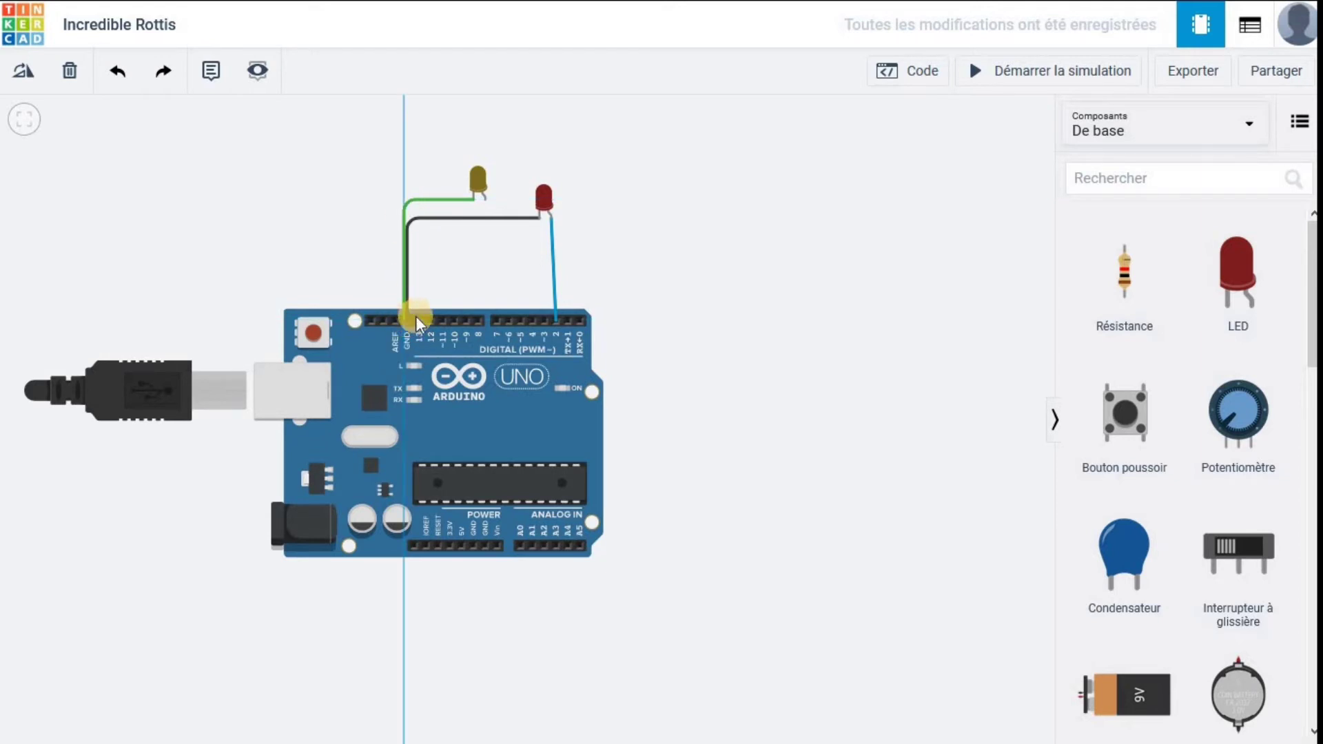
pyautogui.click(411, 317)
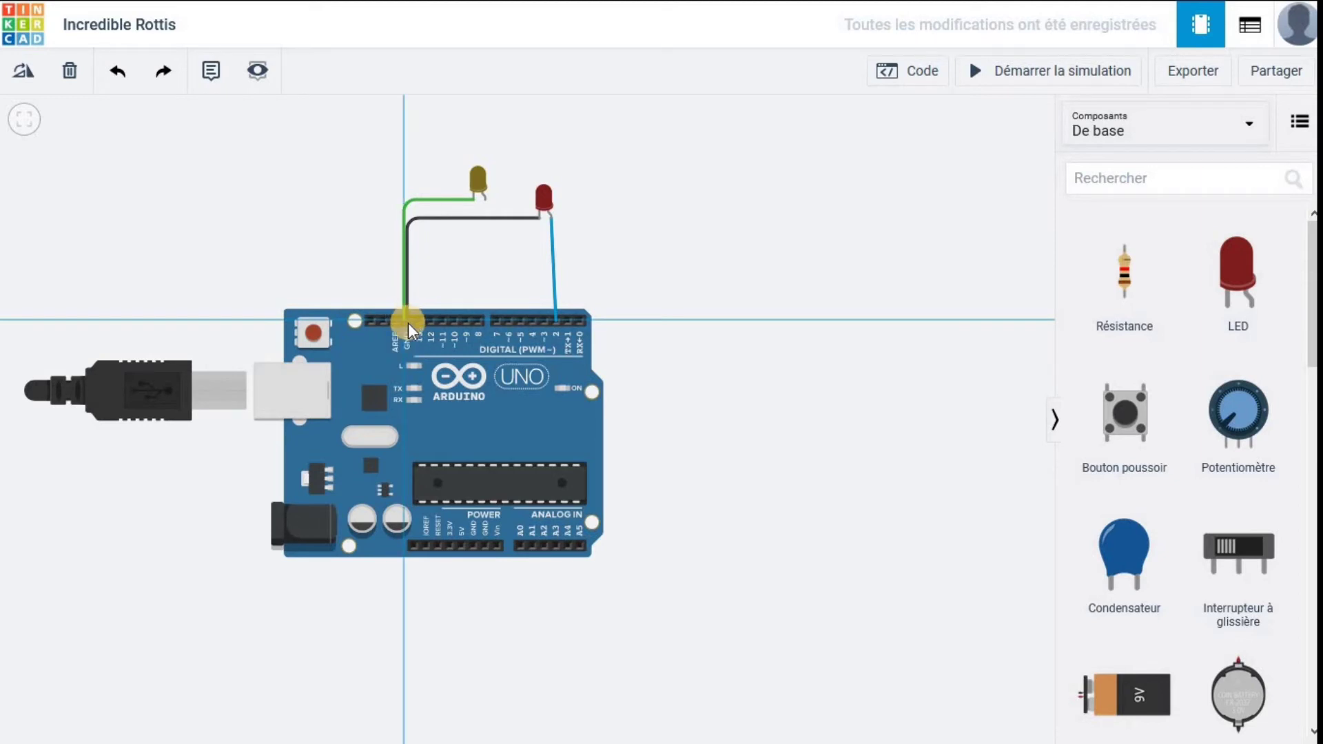
pyautogui.click(408, 322)
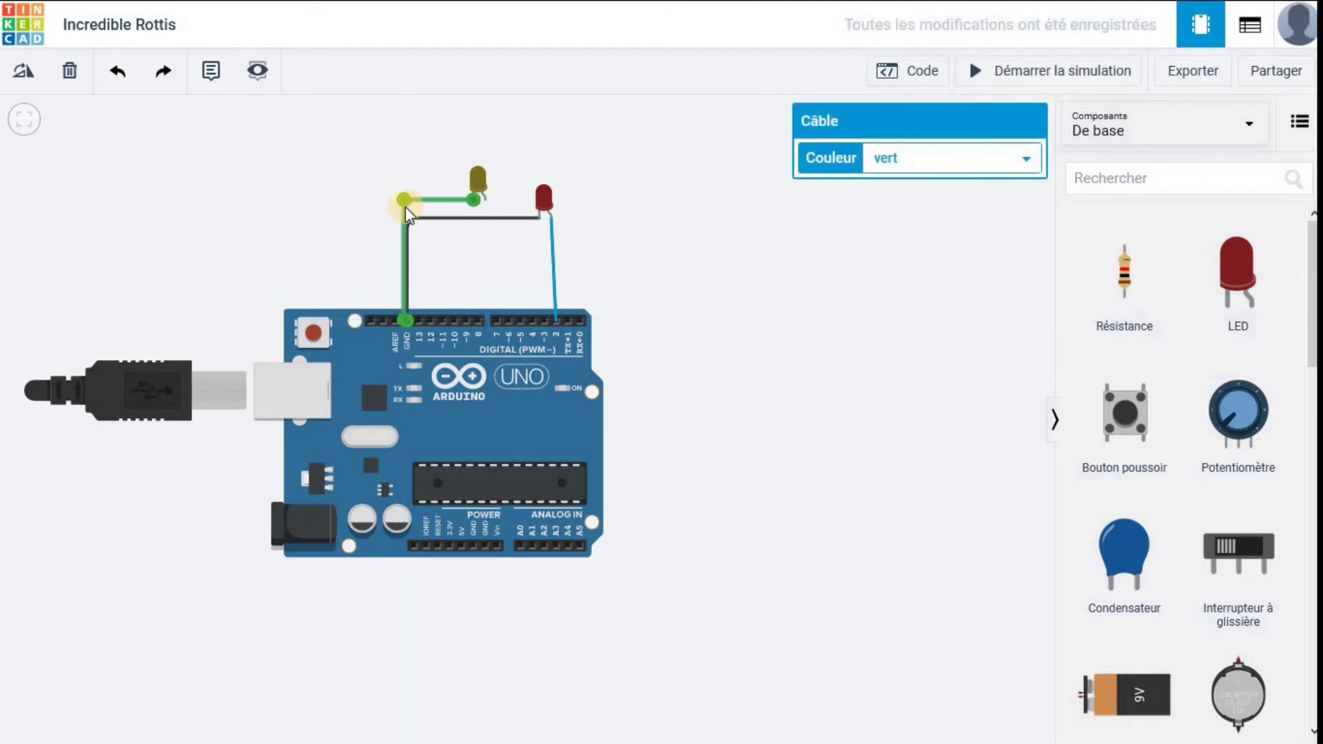
pyautogui.moveTo(405, 204); pyautogui.dragTo(410, 205)
pyautogui.click(886, 166)
pyautogui.click(886, 185)
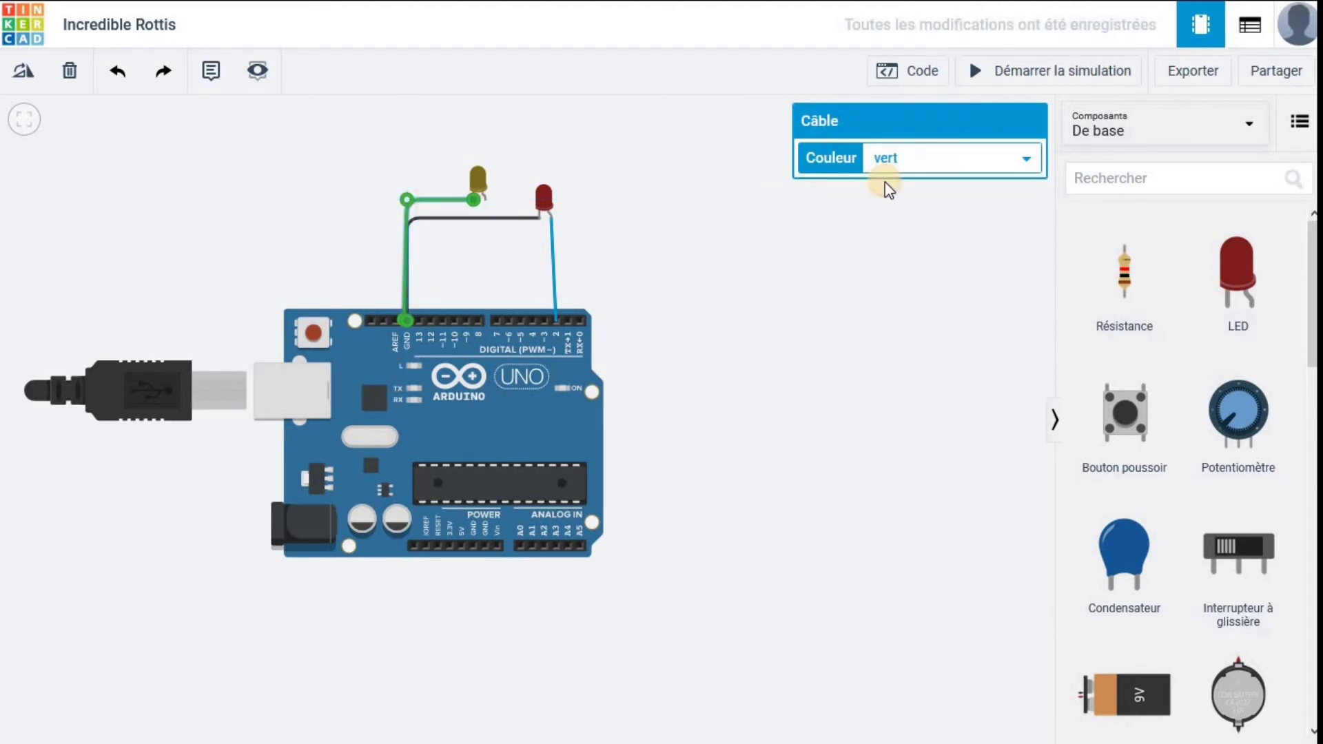
# - Wire the yellow LED's anode to digital pin 3, routing it in right-angle bends between the two LEDs, and colour the wire violet
pyautogui.click(485, 205)
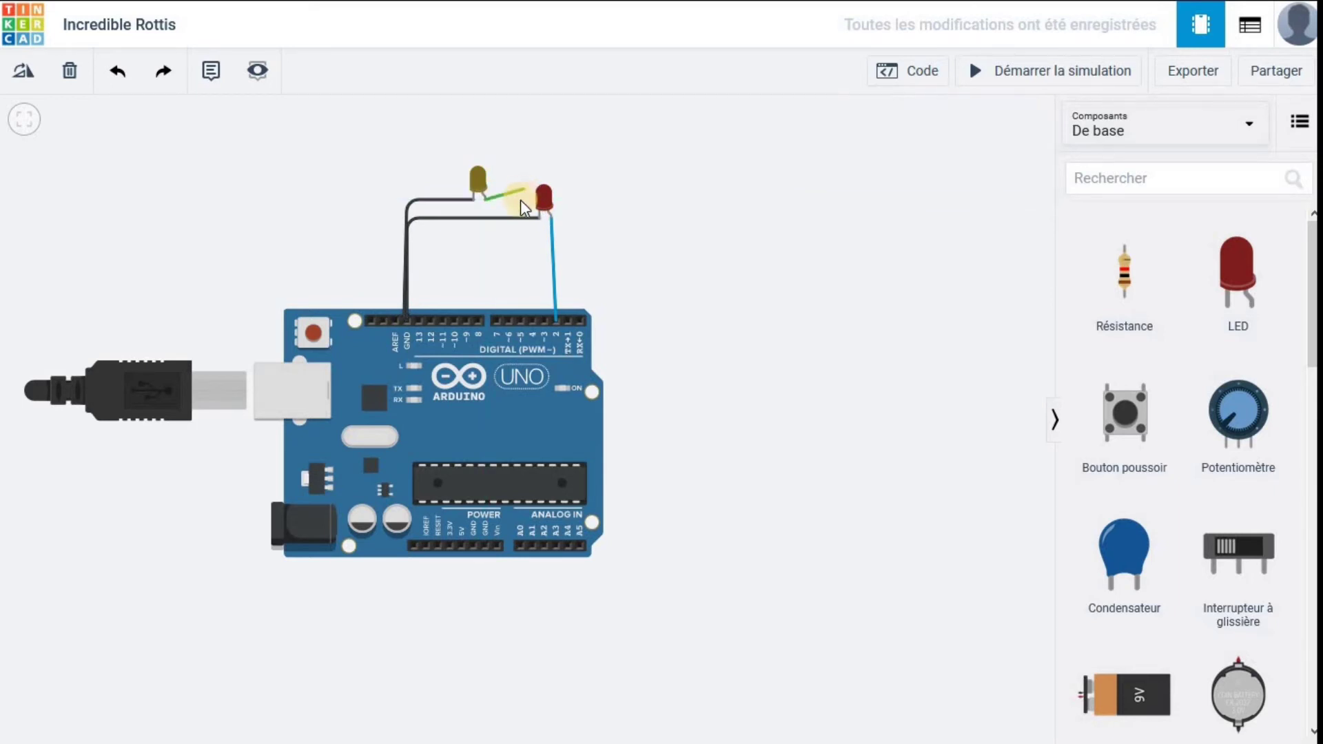
pyautogui.click(523, 200)
pyautogui.click(525, 260)
pyautogui.click(545, 265)
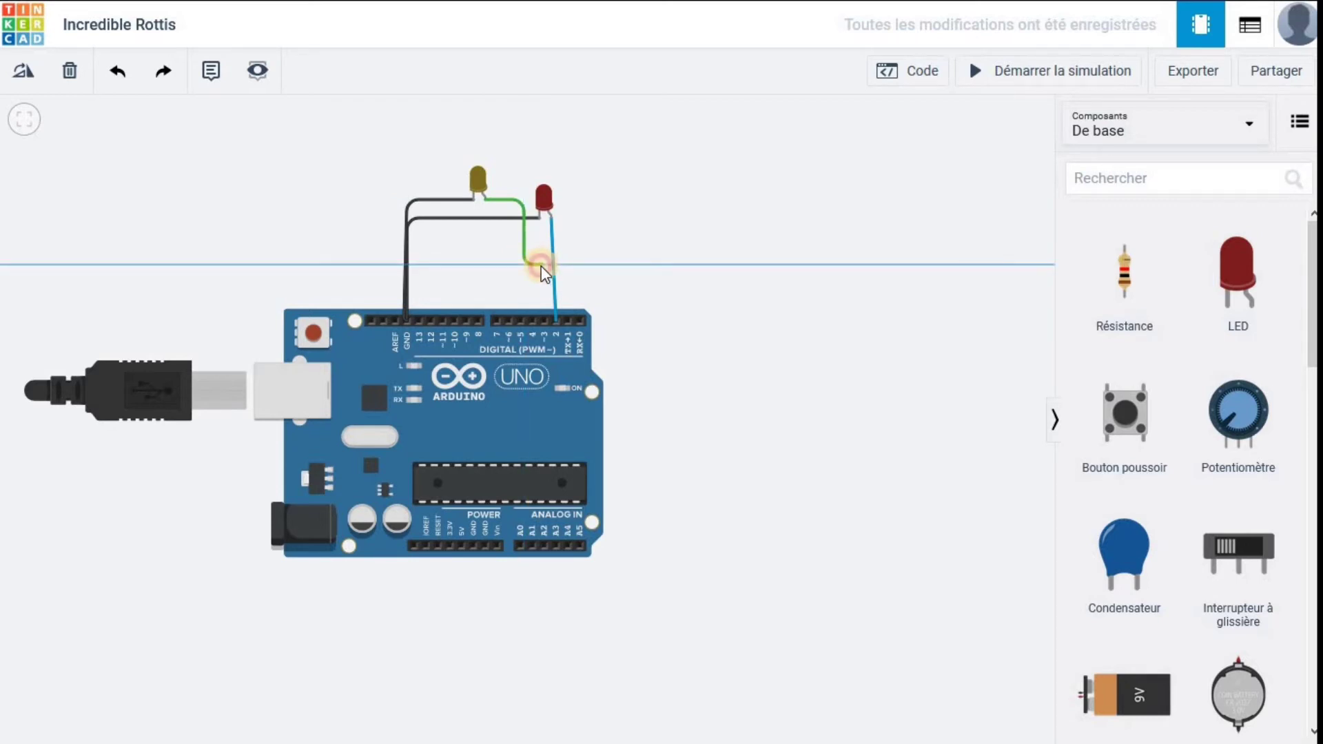
pyautogui.click(543, 318)
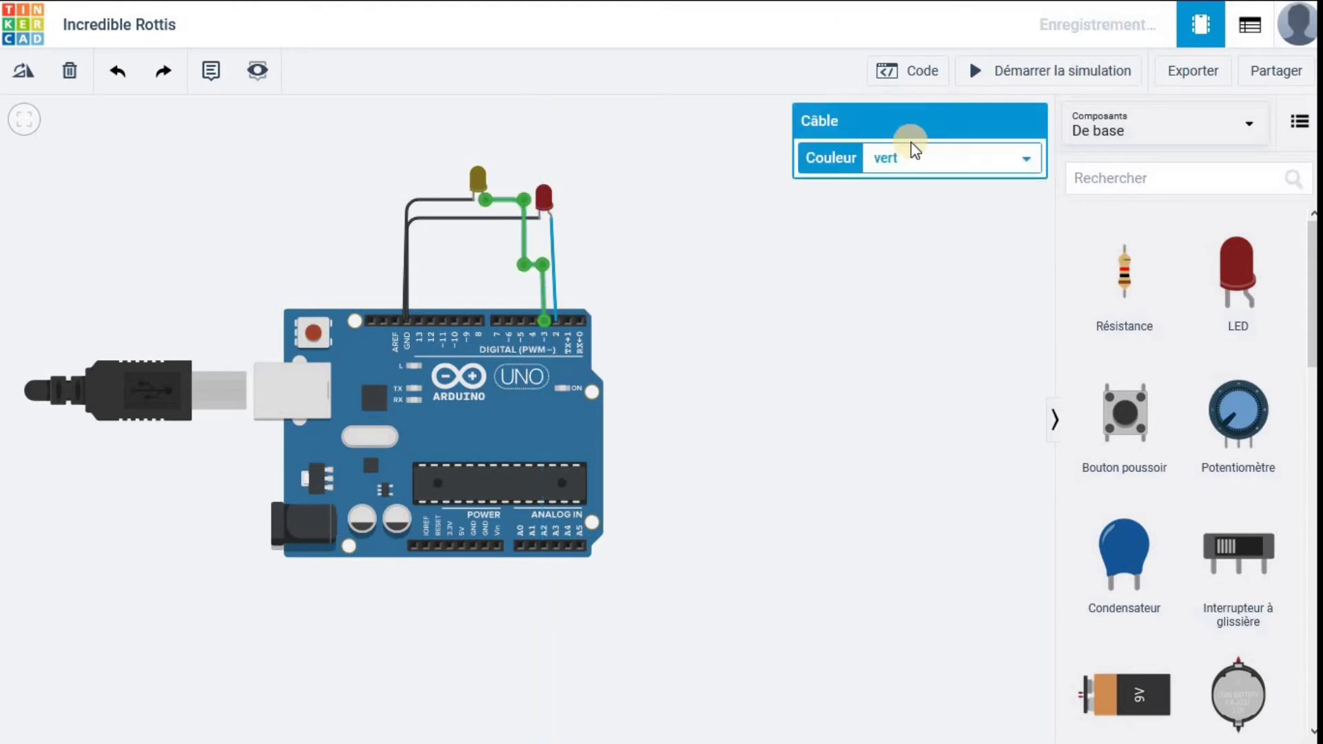
pyautogui.click(959, 163)
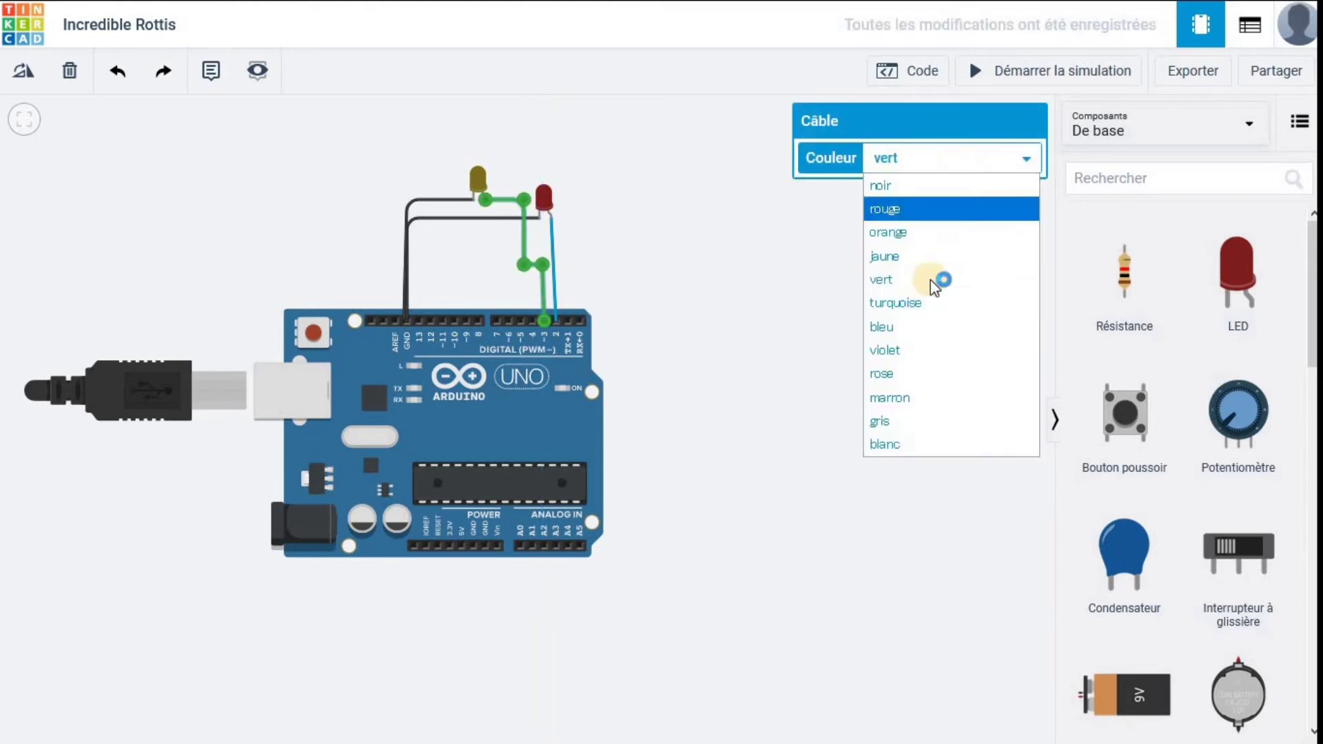
pyautogui.click(898, 350)
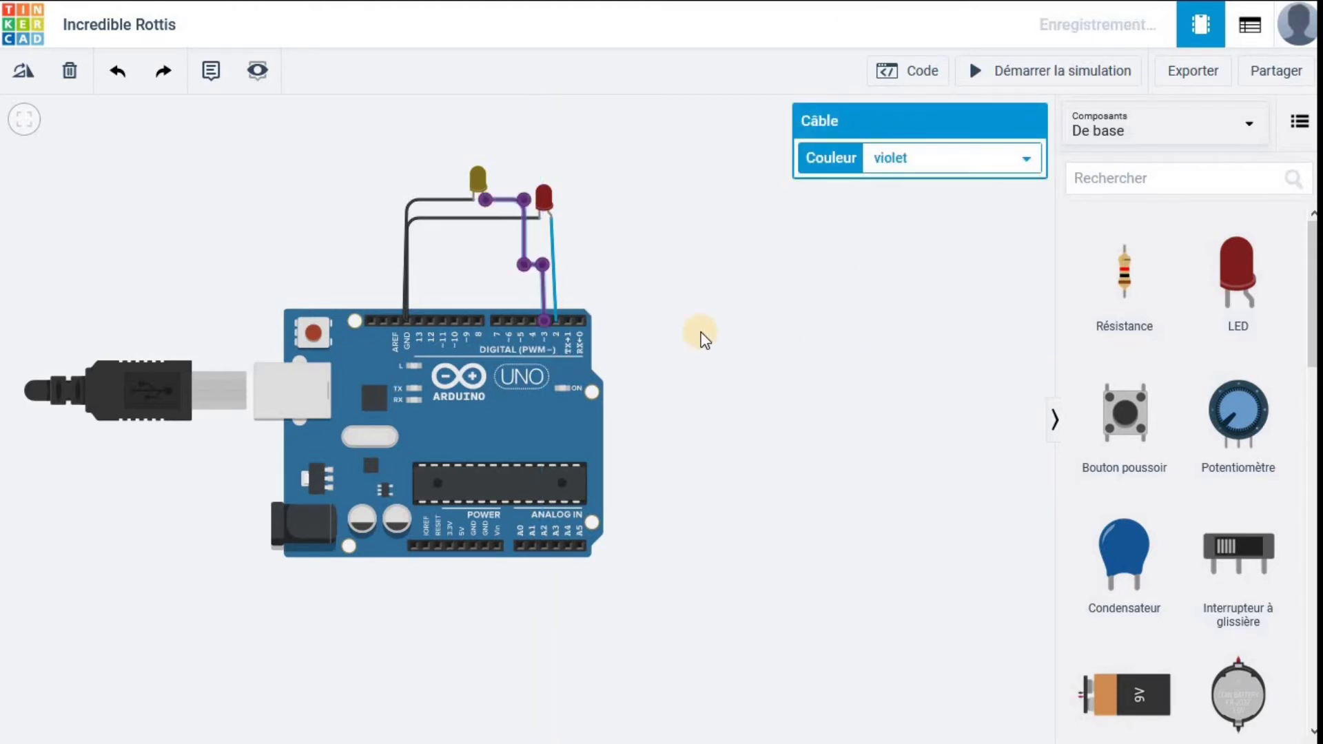
pyautogui.click(709, 279)
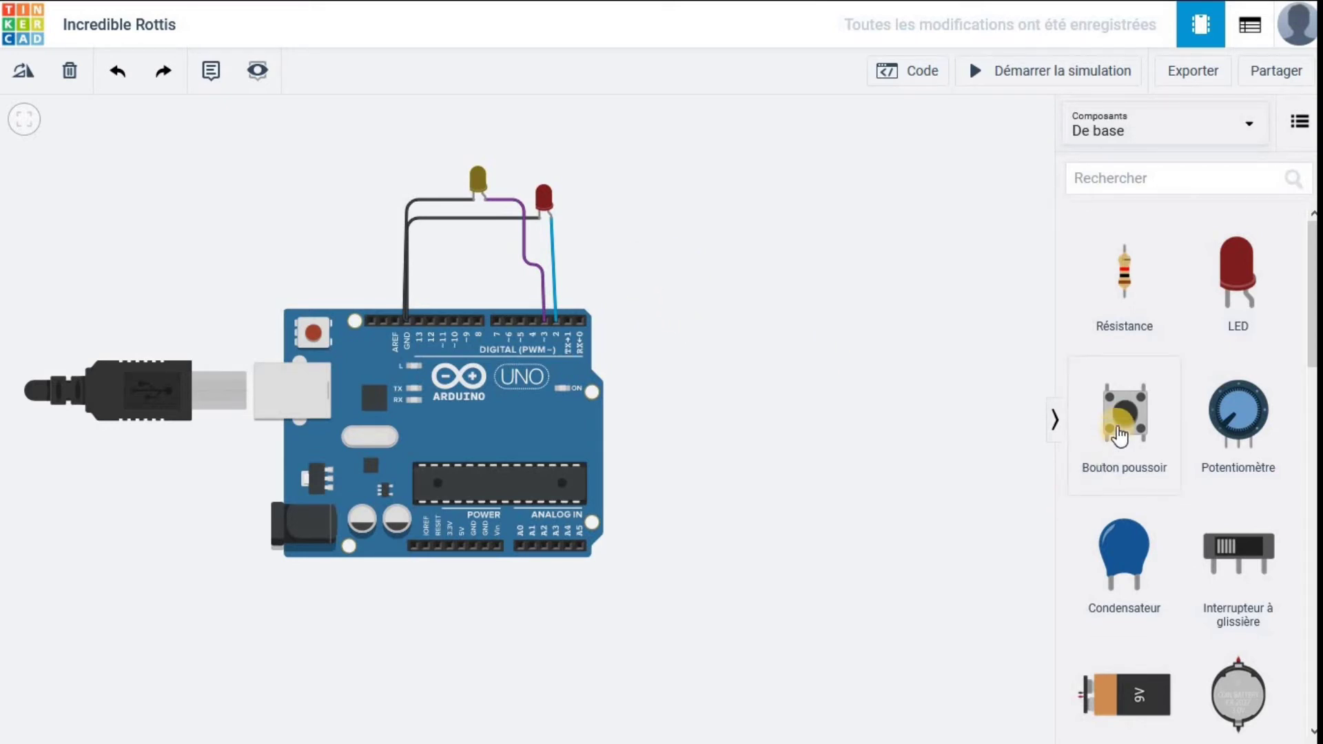
# - Place a push button (Bouton poussoir) to the right of the Arduino and name it BP1
pyautogui.moveTo(1120, 433); pyautogui.dragTo(704, 401)
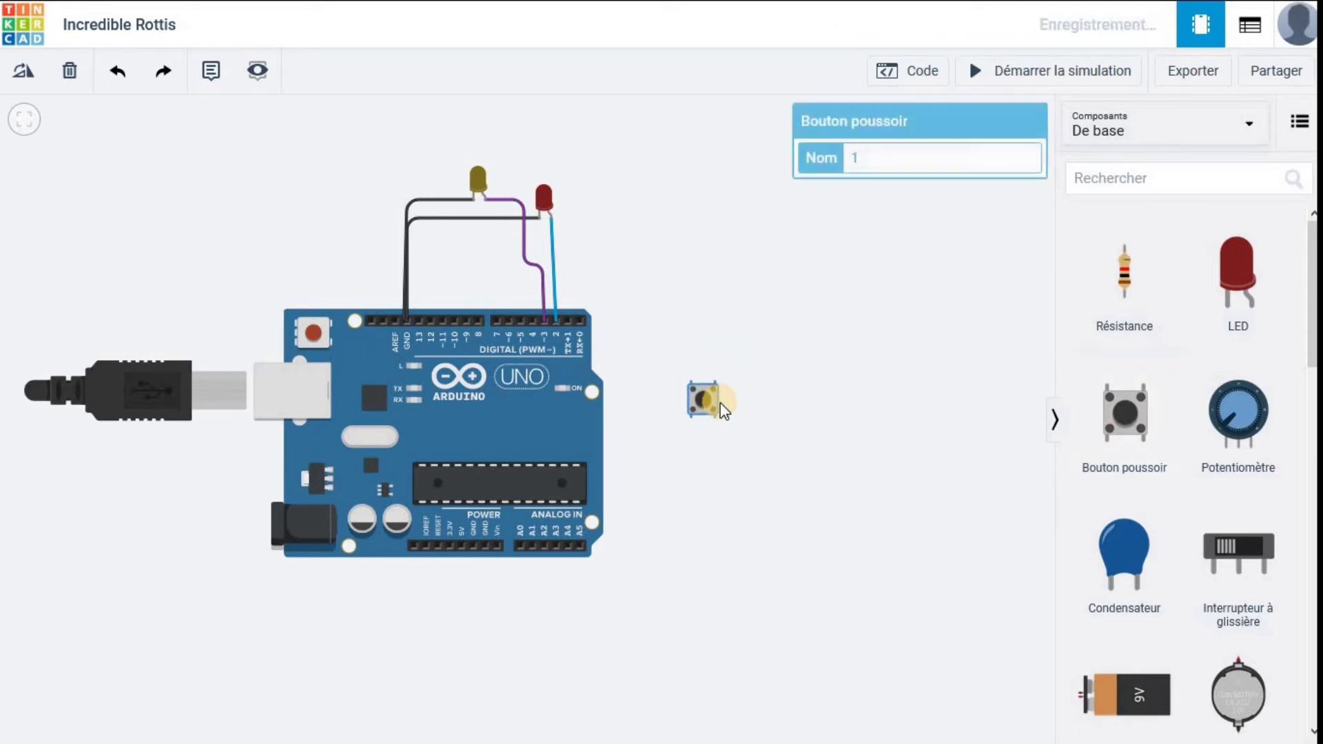
pyautogui.click(877, 153)
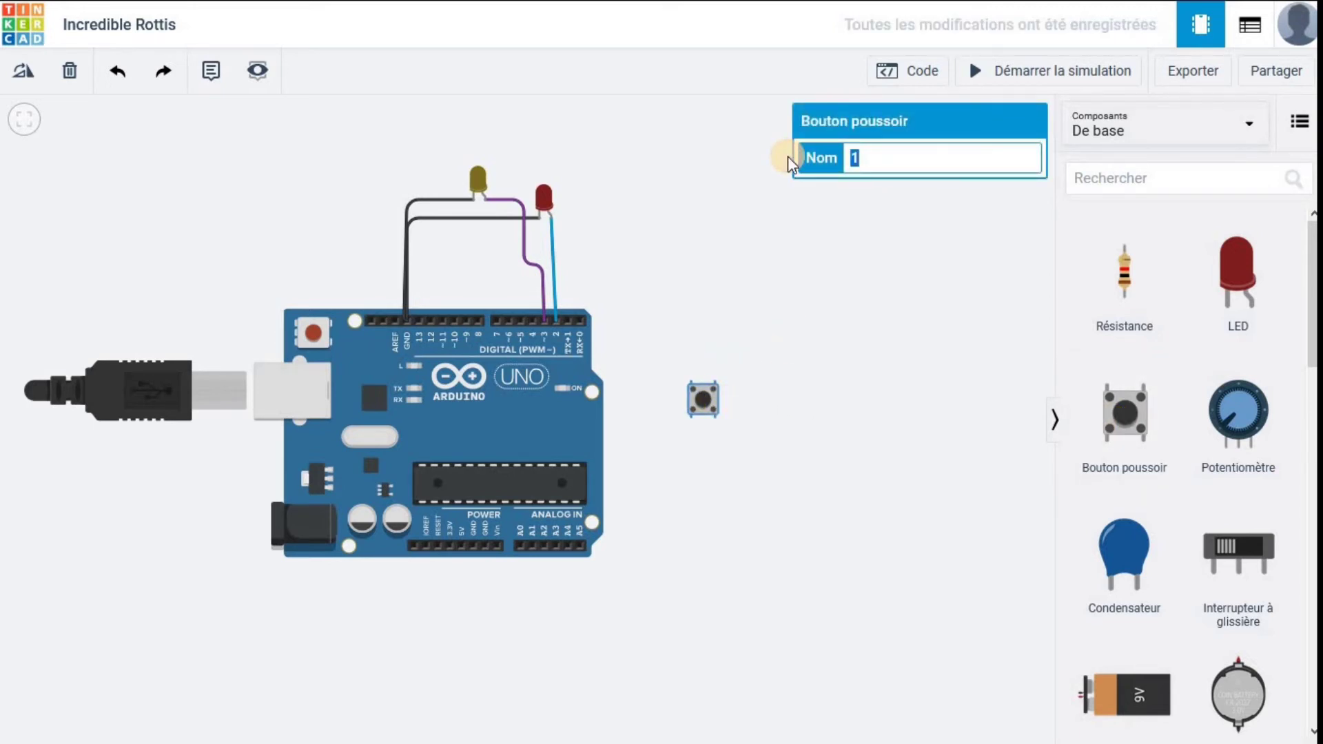
pyautogui.write('BP1')
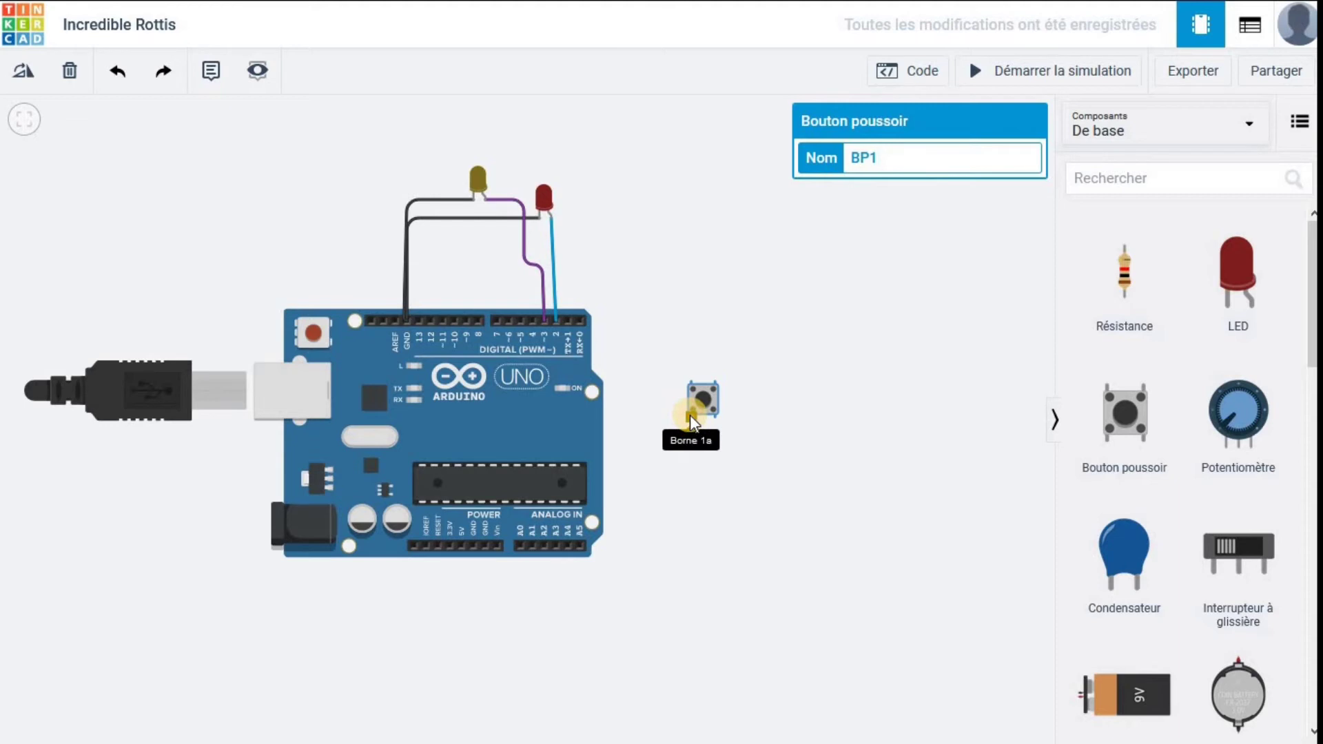
# - Wire the push button's Borne 1a to digital pin 4 with a right-angle bend across the board and colour the wire orange
pyautogui.moveTo(689, 415); pyautogui.dragTo(535, 411)
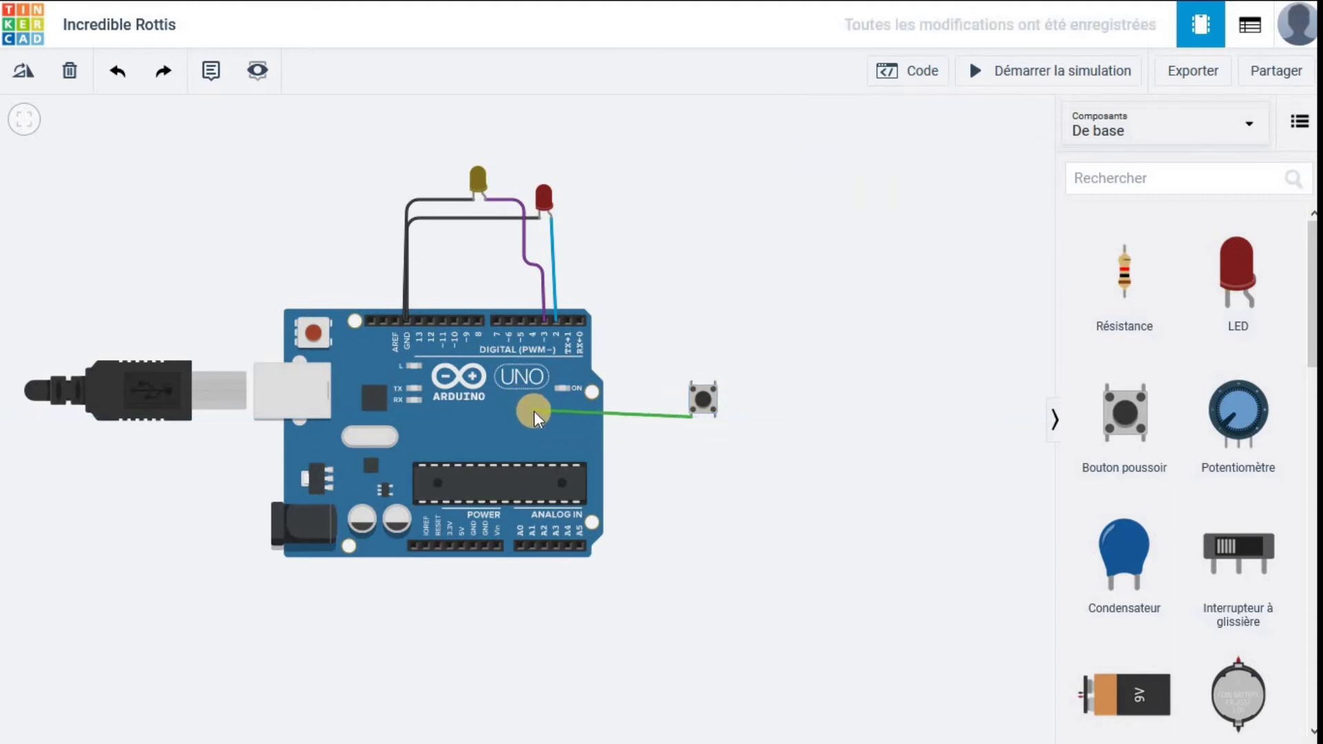
pyautogui.click(531, 416)
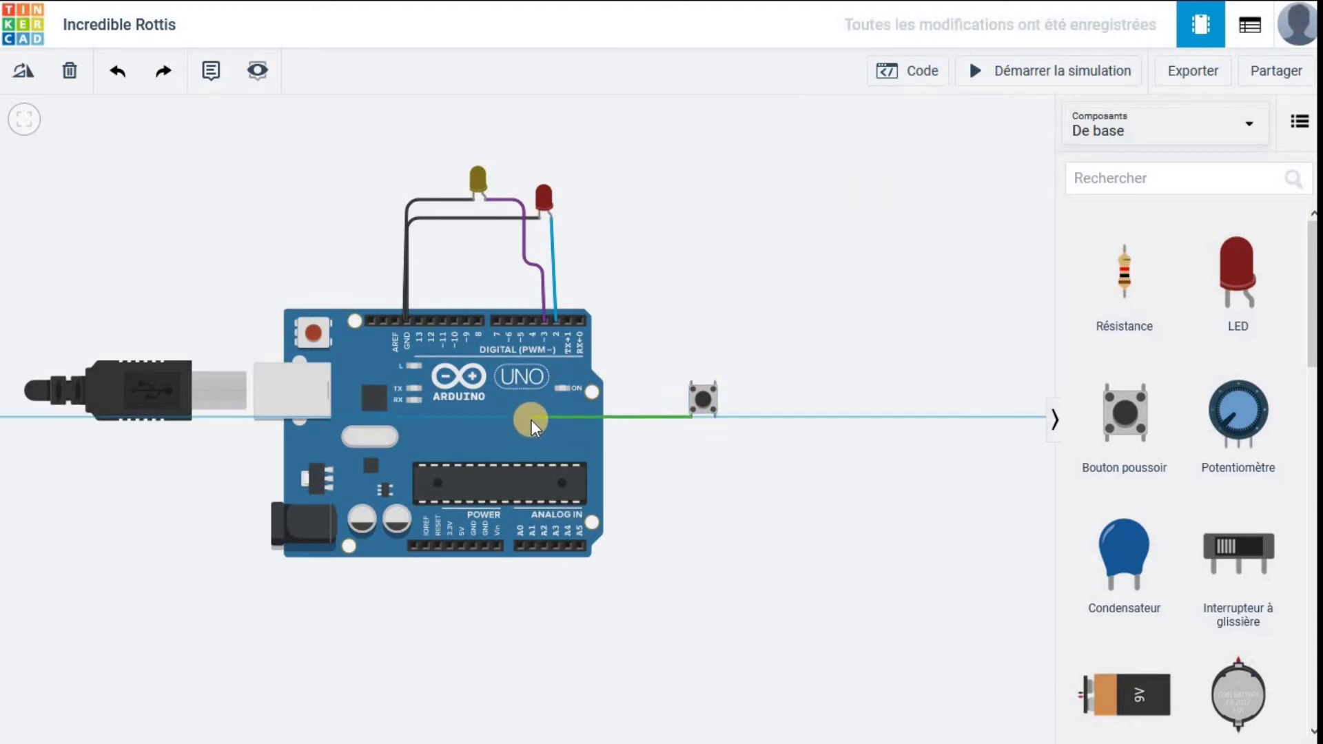
pyautogui.click(532, 320)
pyautogui.click(961, 160)
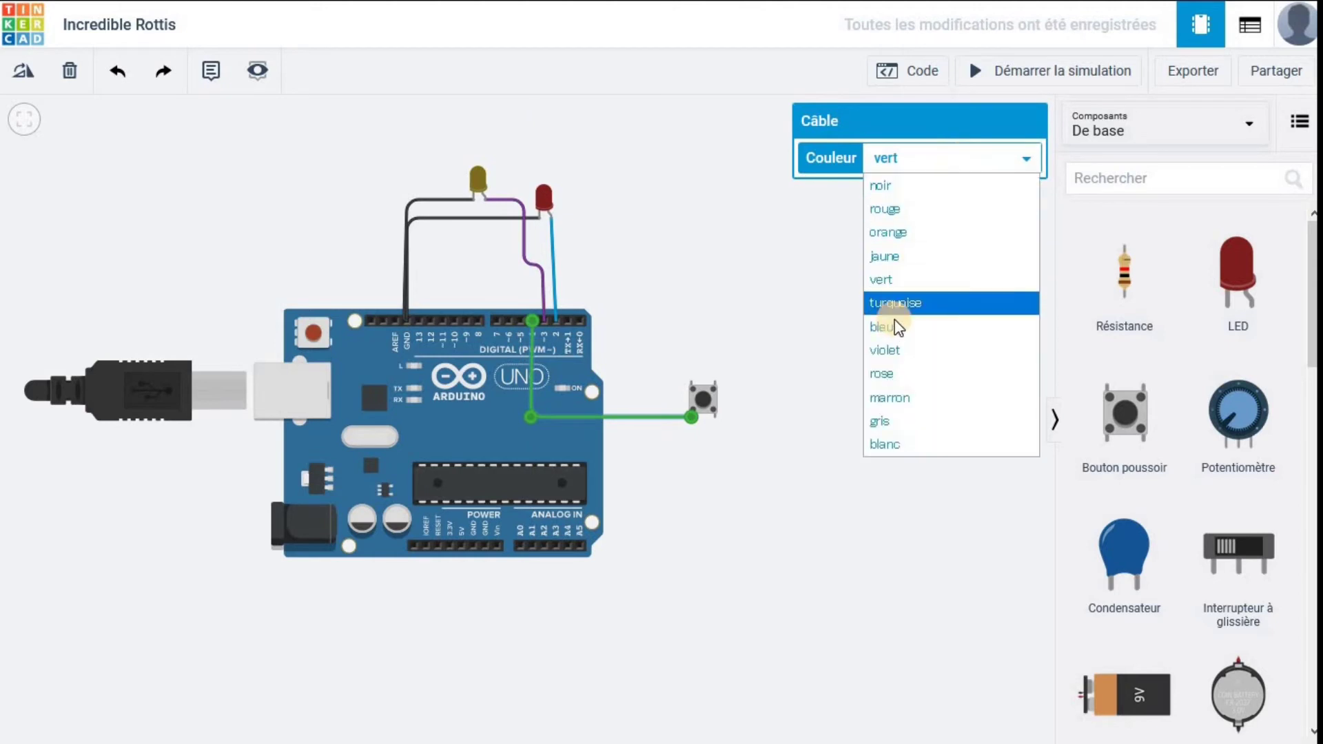
pyautogui.click(913, 235)
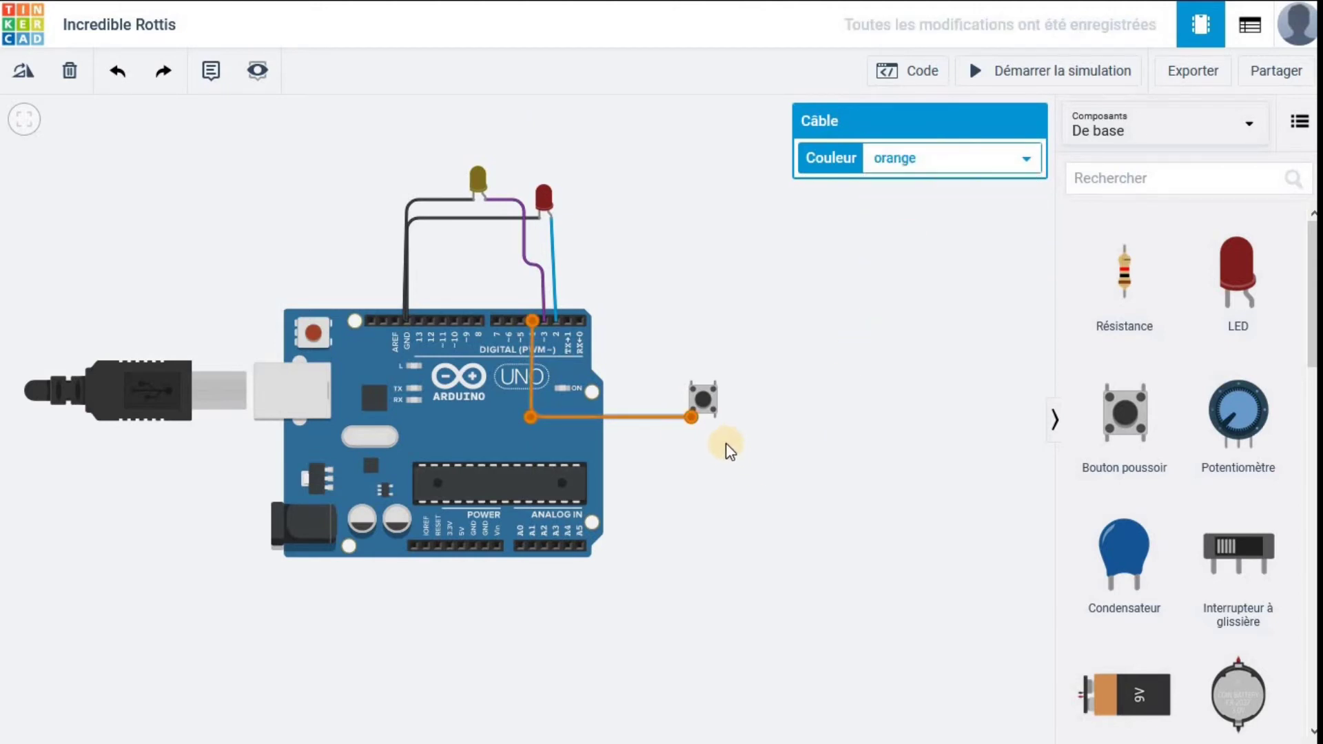
# - Wire the push button's lower-right terminal around below the board to the 5V pin, colour the wire rouge and straighten its corners
pyautogui.click(718, 420)
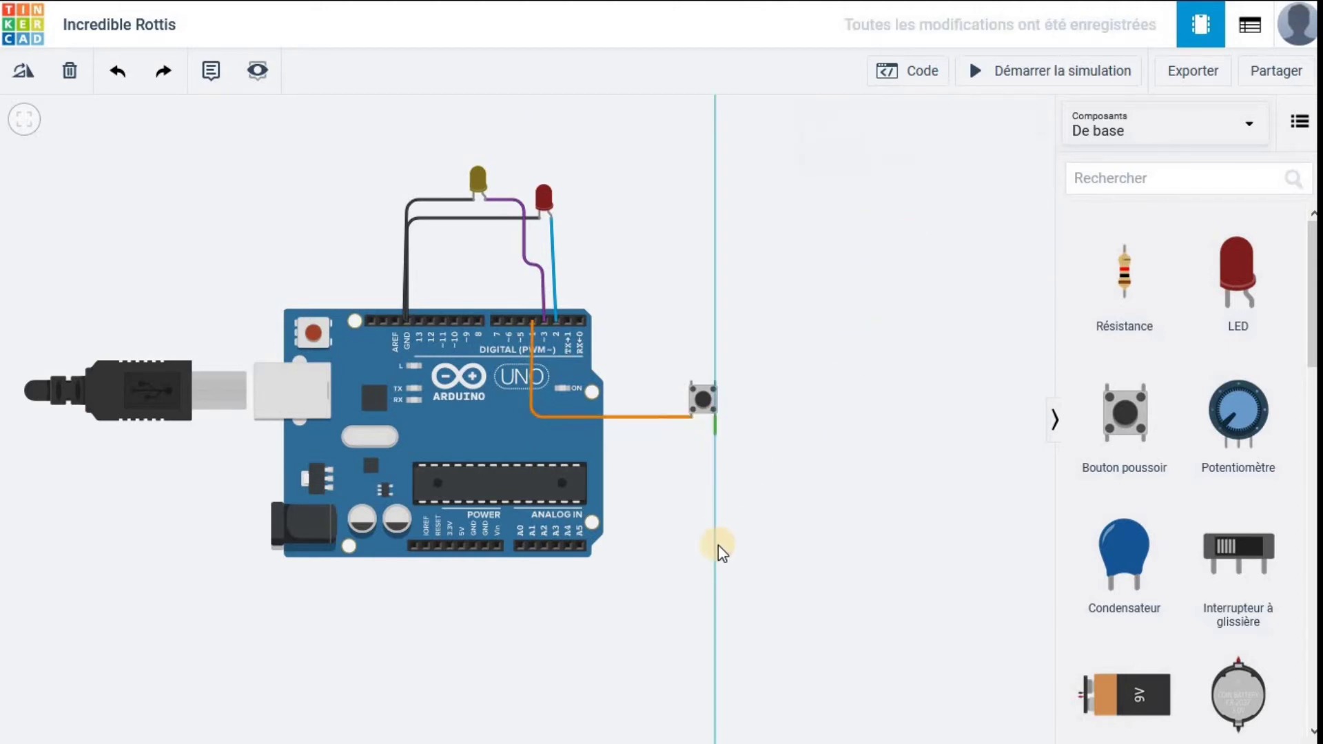
pyautogui.click(721, 597)
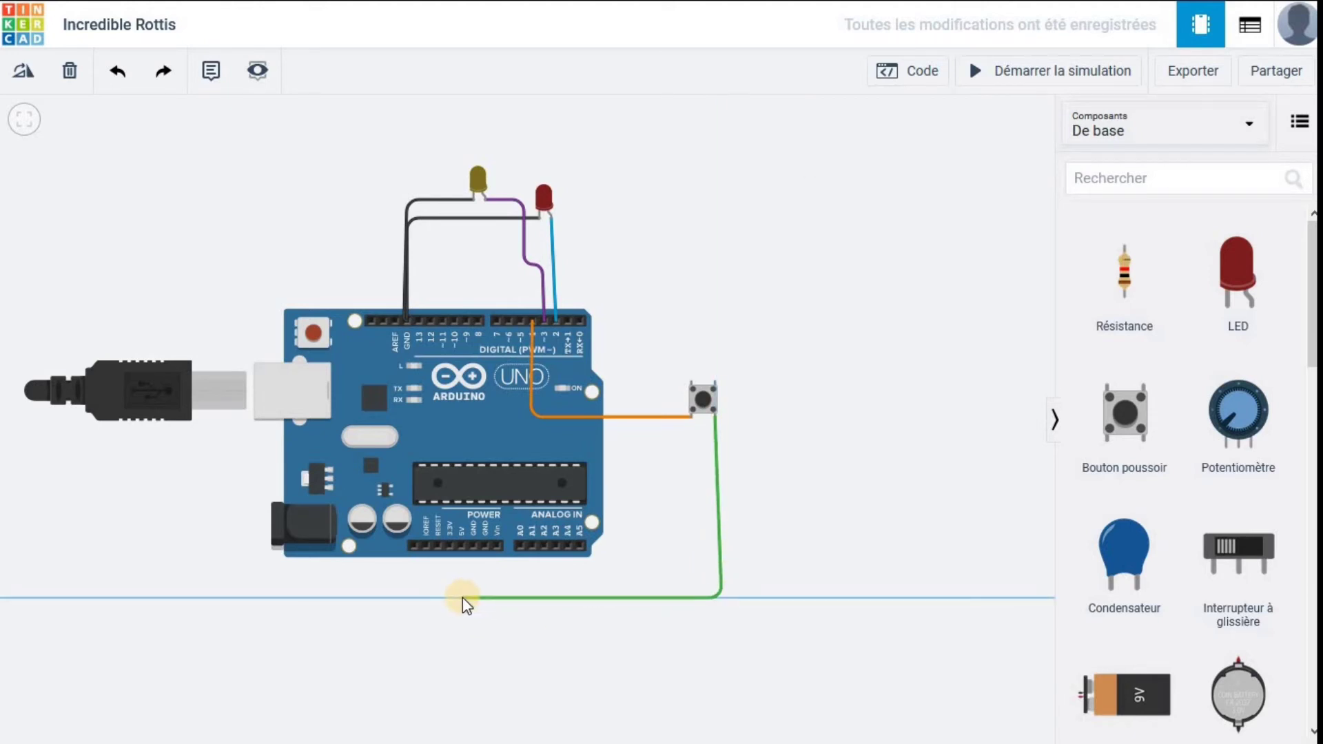
pyautogui.click(461, 597)
pyautogui.click(462, 547)
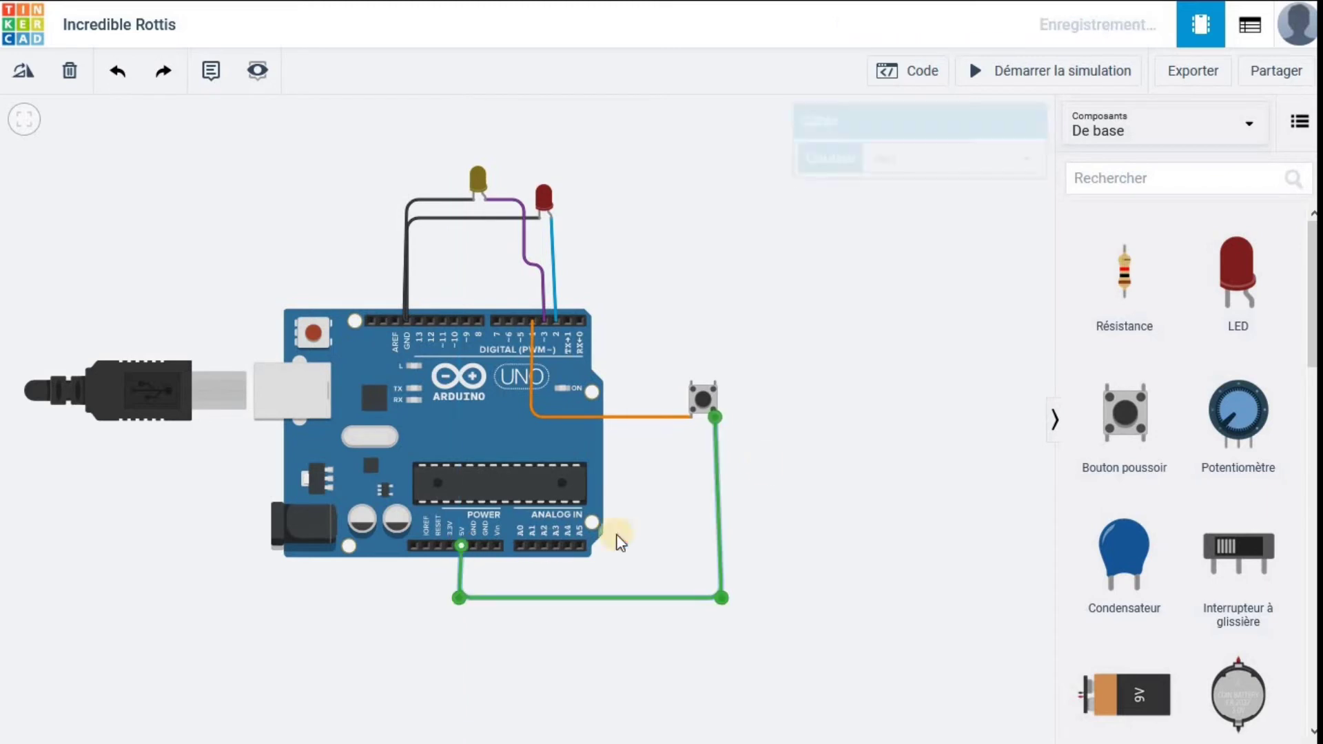
pyautogui.click(1027, 157)
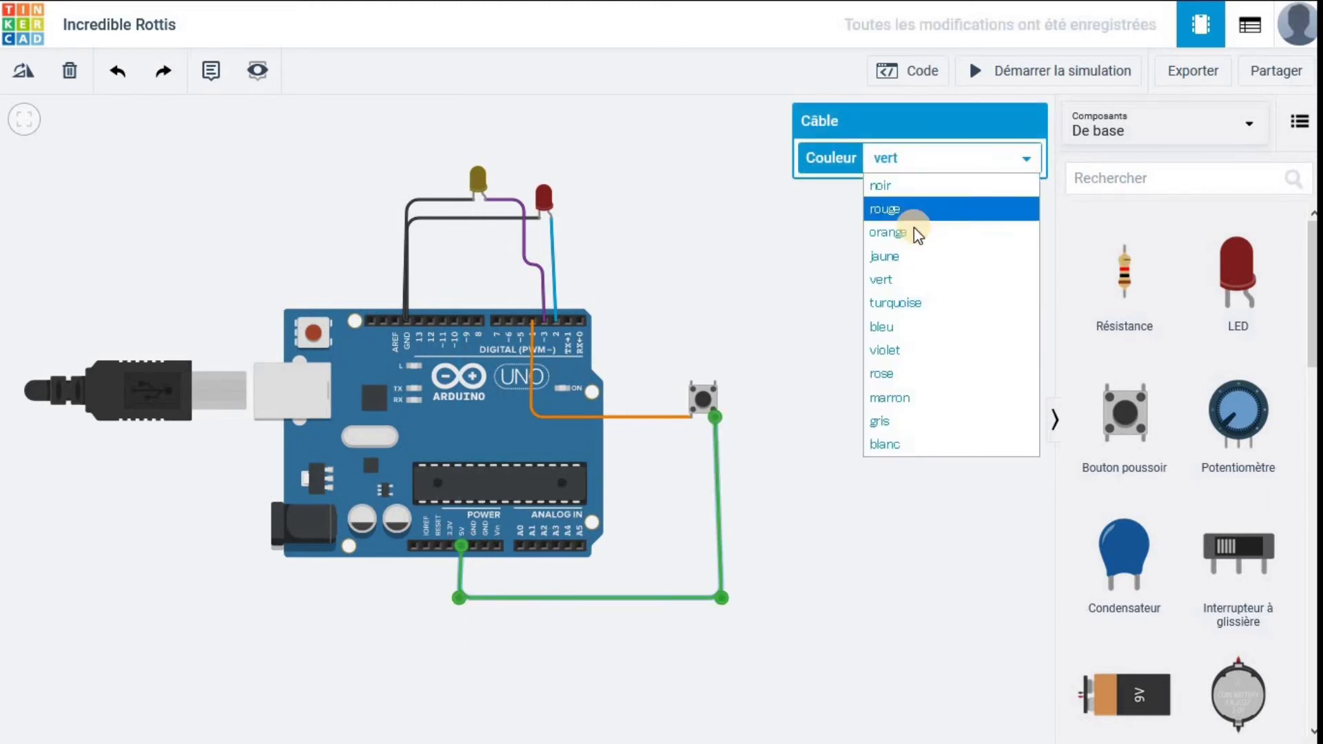
pyautogui.click(903, 210)
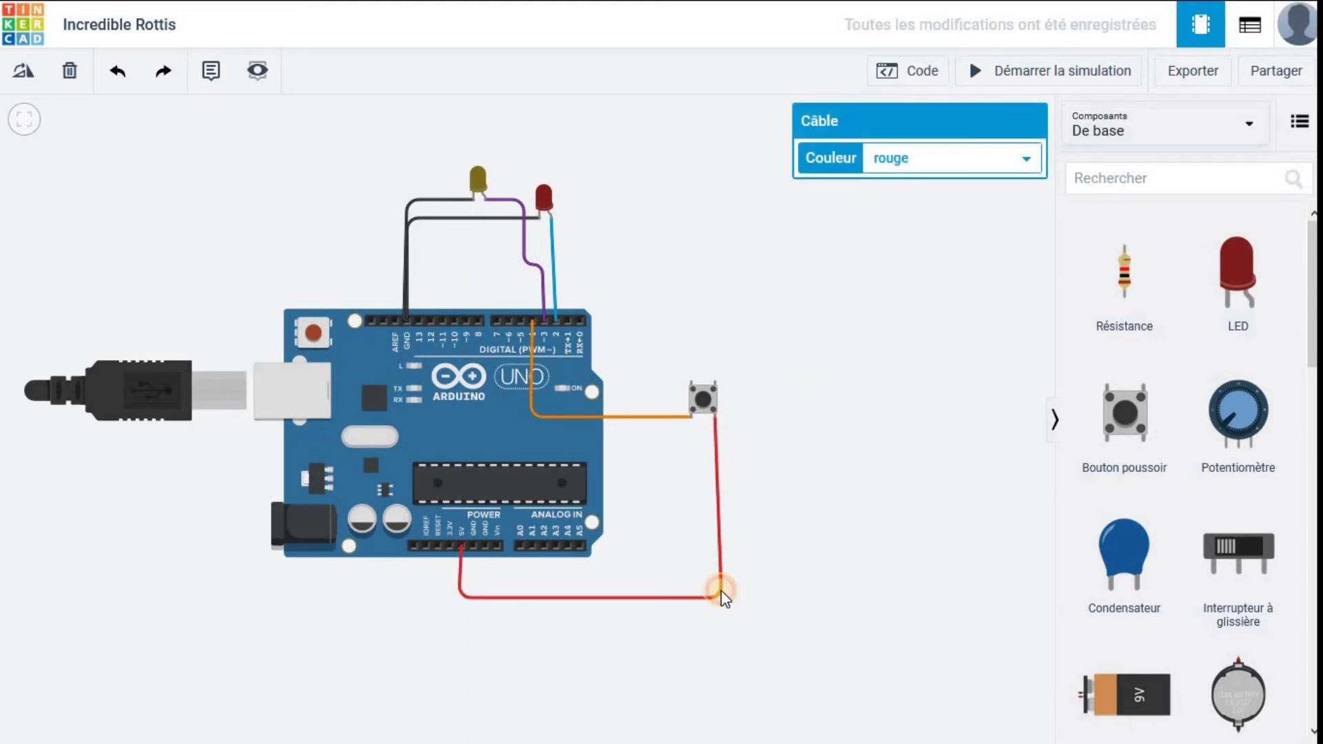
pyautogui.moveTo(721, 590)
pyautogui.mouseDown()
pyautogui.moveTo(695, 598)
pyautogui.moveTo(758, 600)
pyautogui.moveTo(698, 597)
pyautogui.mouseUp()
pyautogui.click(699, 594)
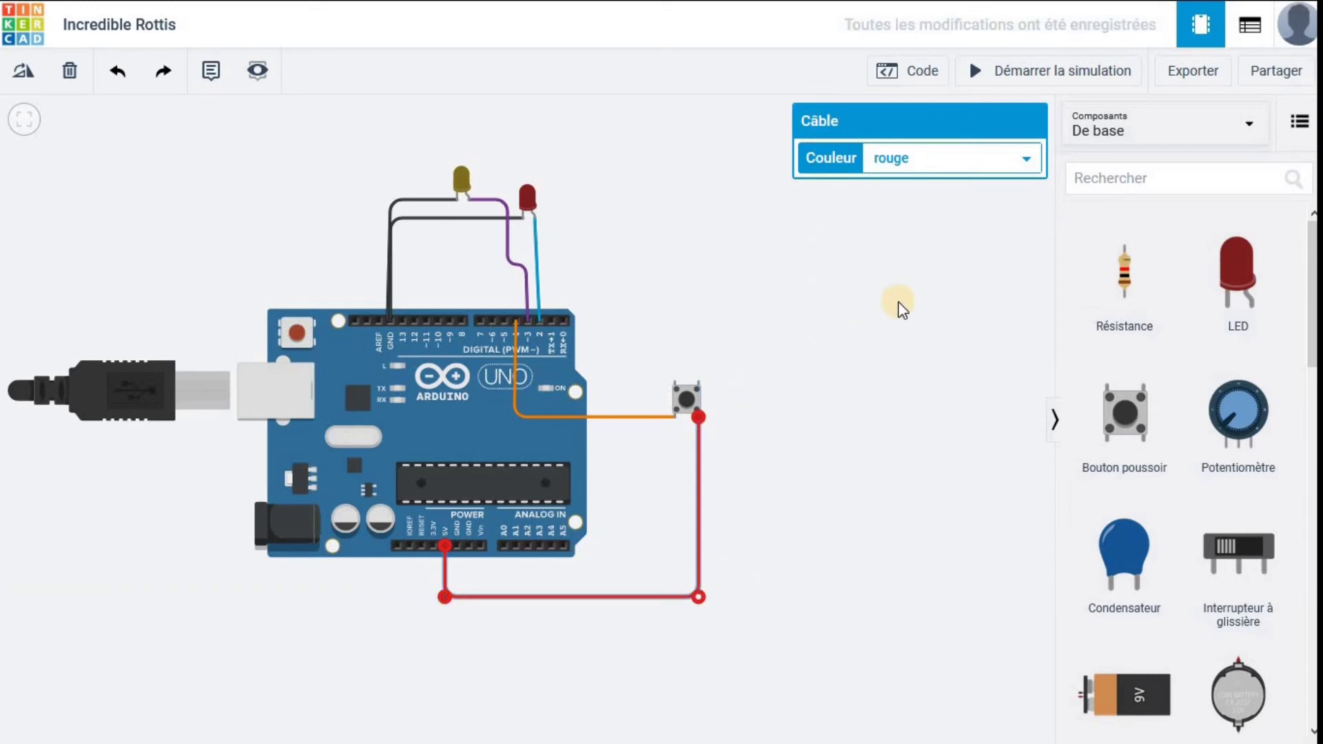
# - Add a resistor, rotate it to horizontal and place it between the board and the red wire, just below the push button
pyautogui.moveTo(1133, 307); pyautogui.dragTo(562, 509)
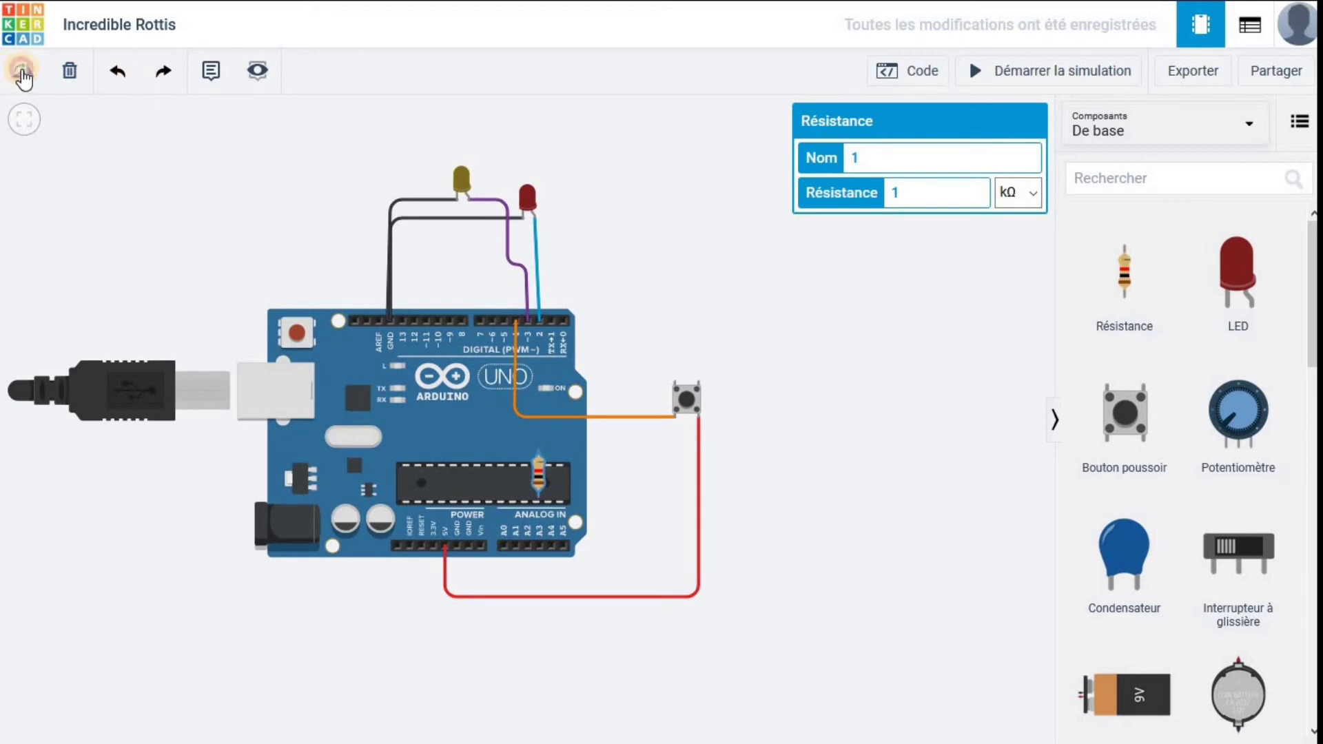
pyautogui.click(23, 71)
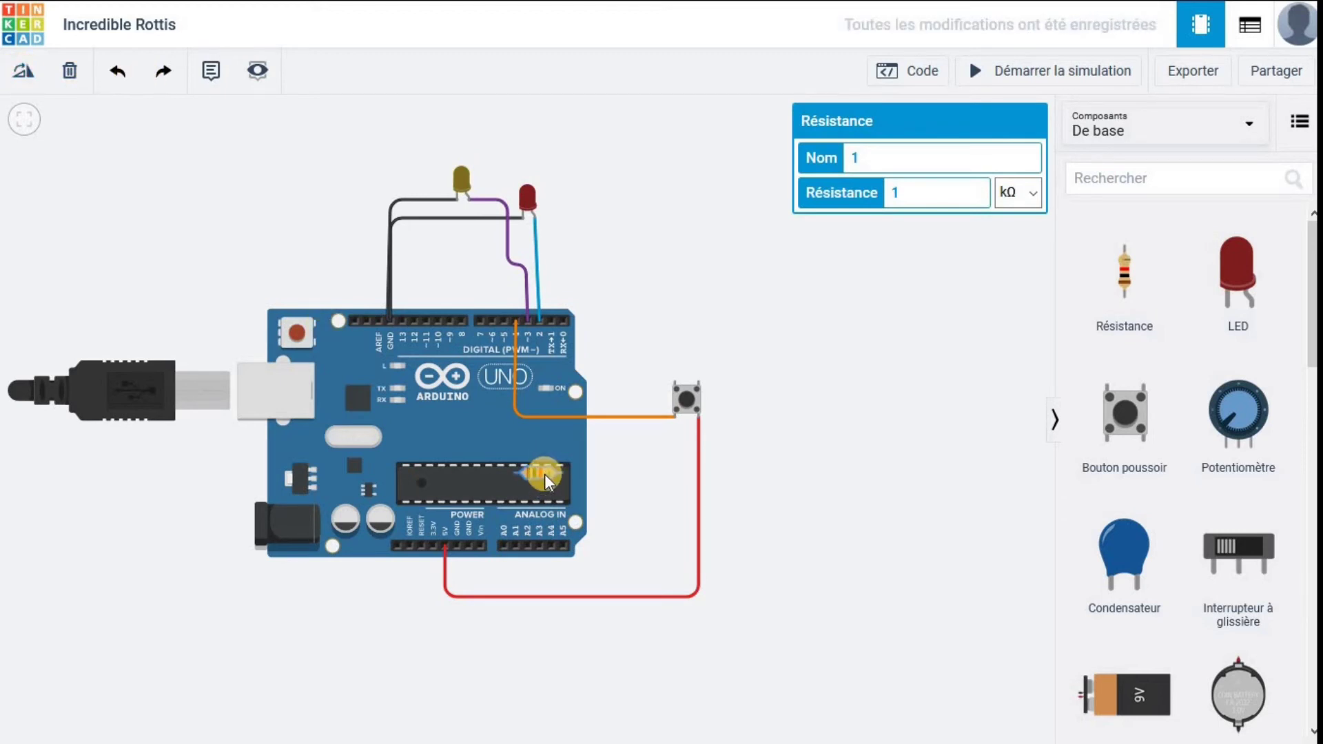
pyautogui.moveTo(548, 481); pyautogui.dragTo(639, 448)
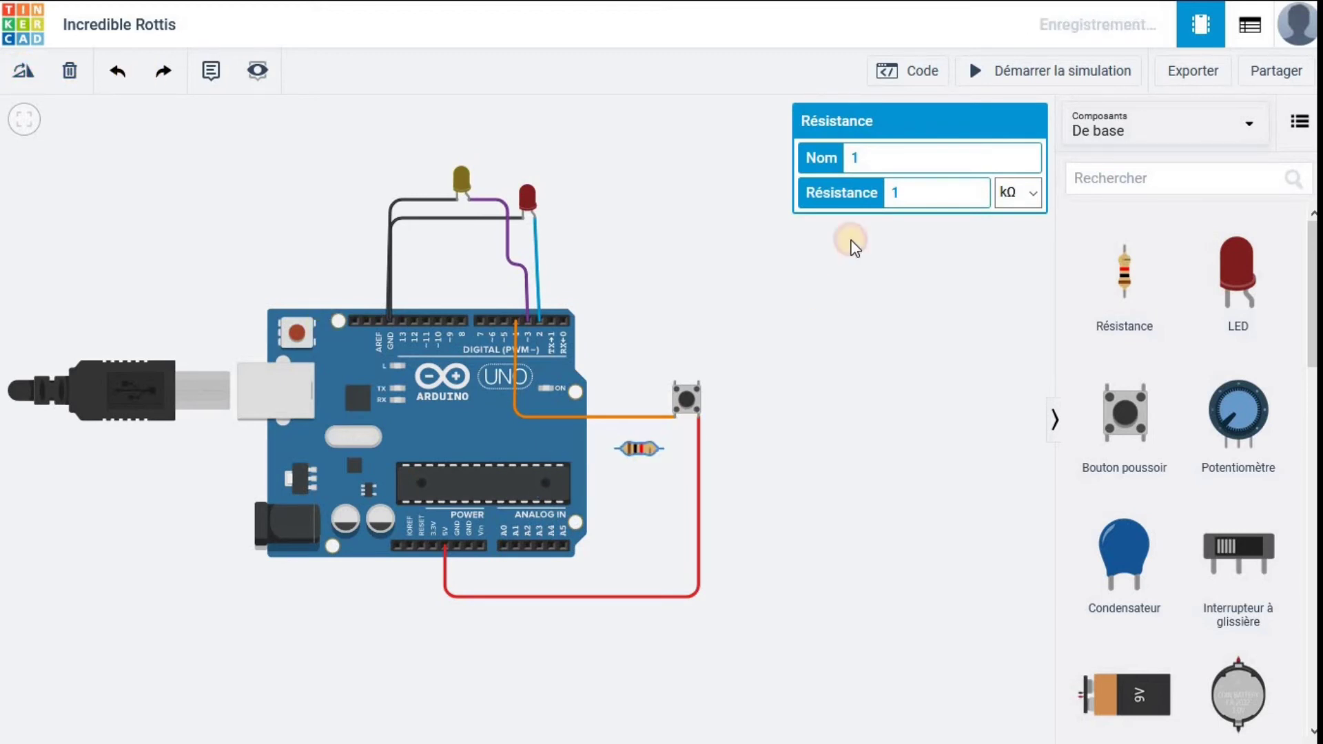
# - Wire the resistor's end nearest the push button to the button's Borne 1a and colour the wire noir
pyautogui.click(661, 447)
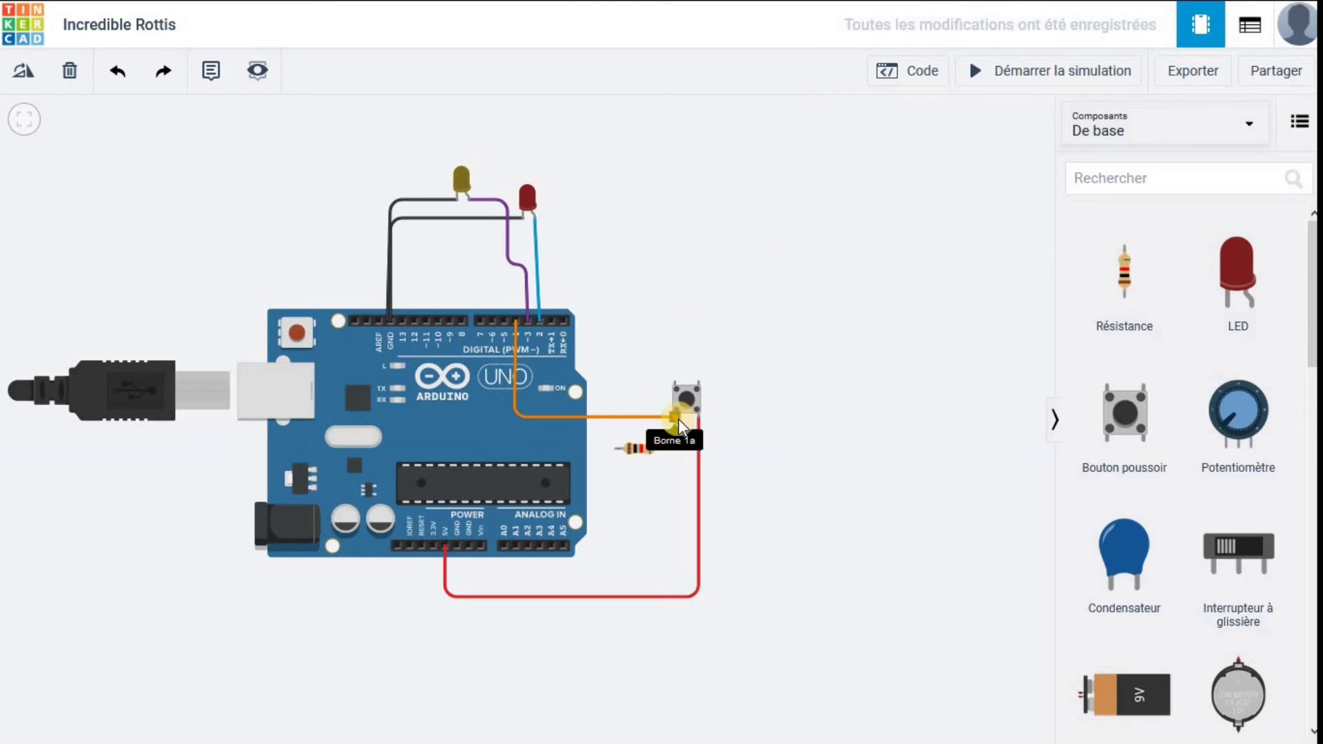
pyautogui.click(675, 418)
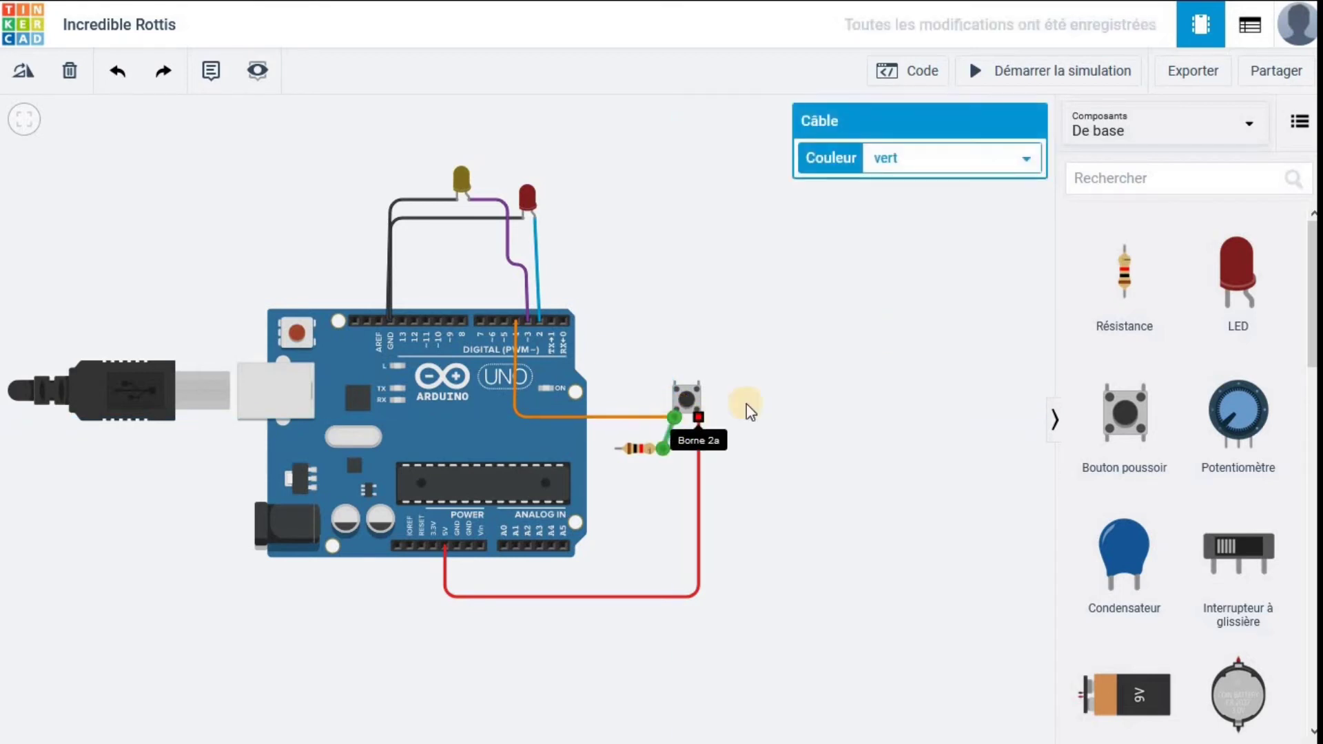
pyautogui.click(986, 156)
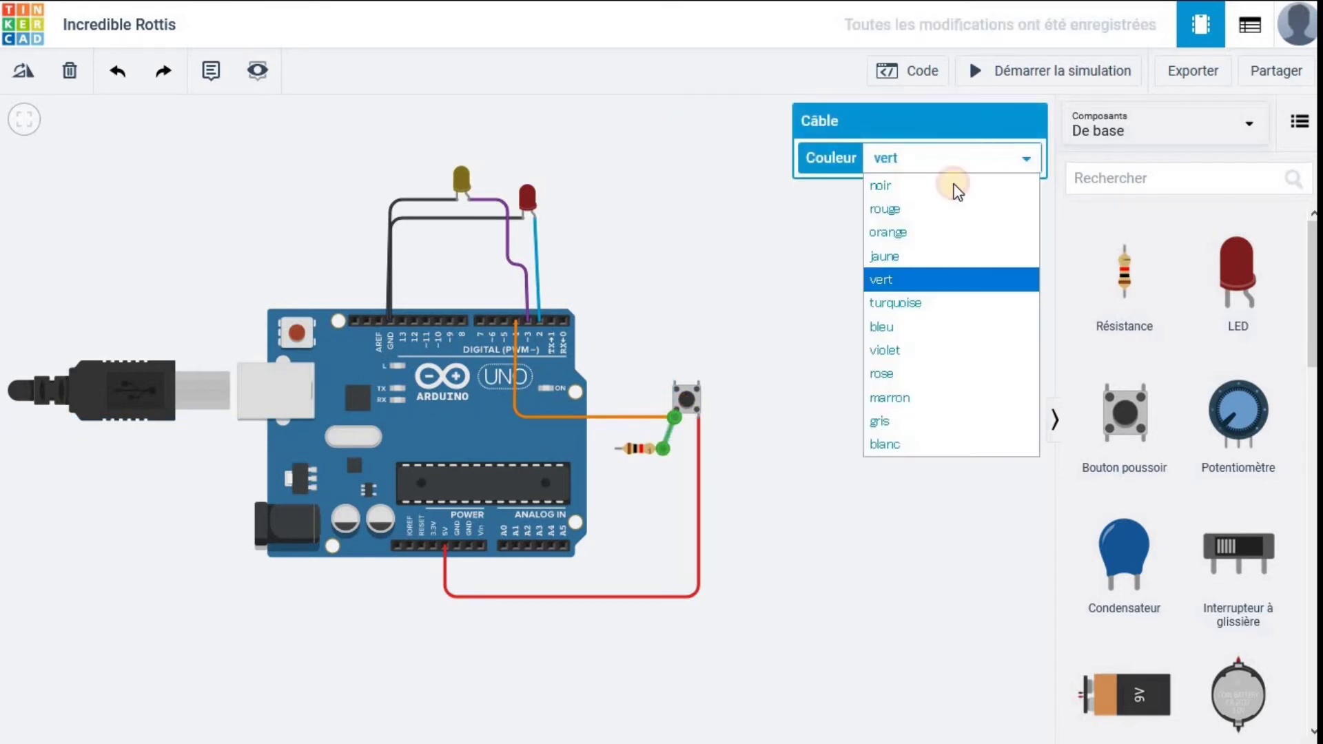
pyautogui.click(896, 188)
# - Wire the resistor's other end to the GND pin beside Vin with a right-angle bend across the board and colour the wire noir
pyautogui.click(615, 450)
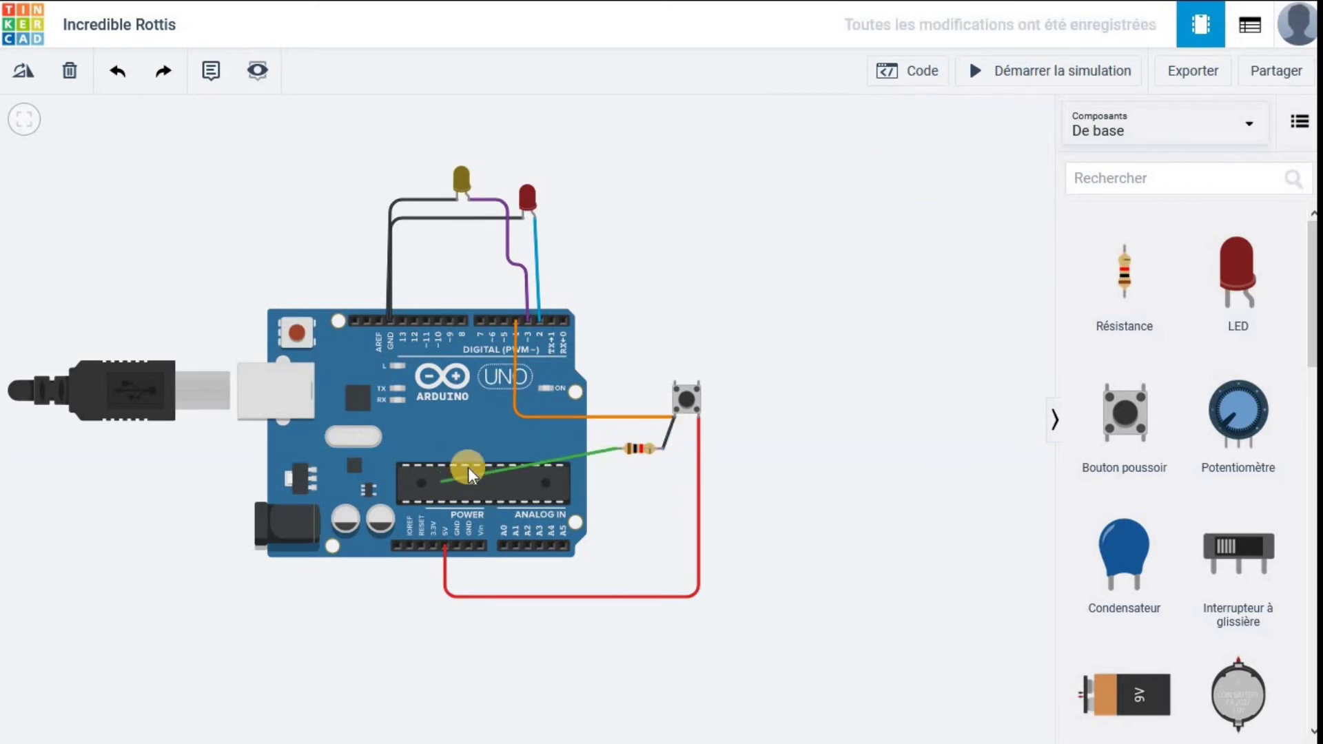
pyautogui.click(469, 448)
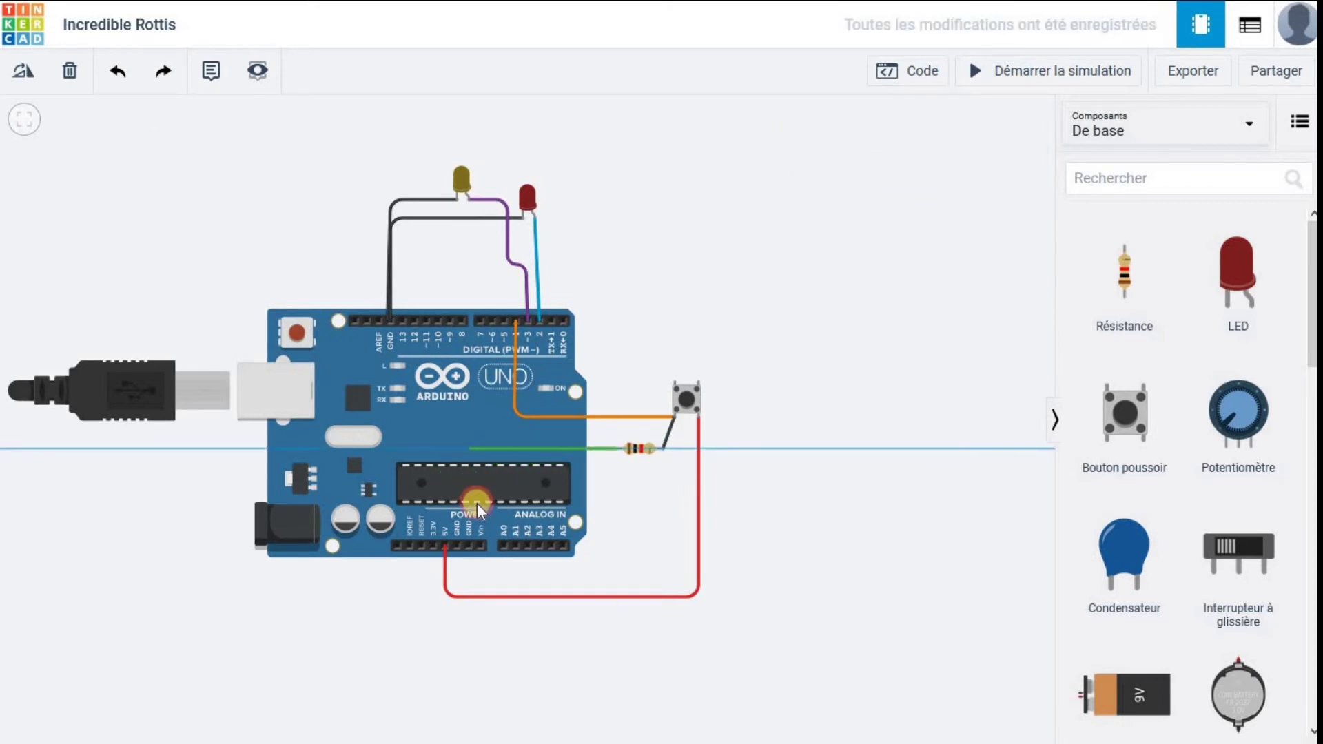
pyautogui.click(468, 545)
pyautogui.click(990, 172)
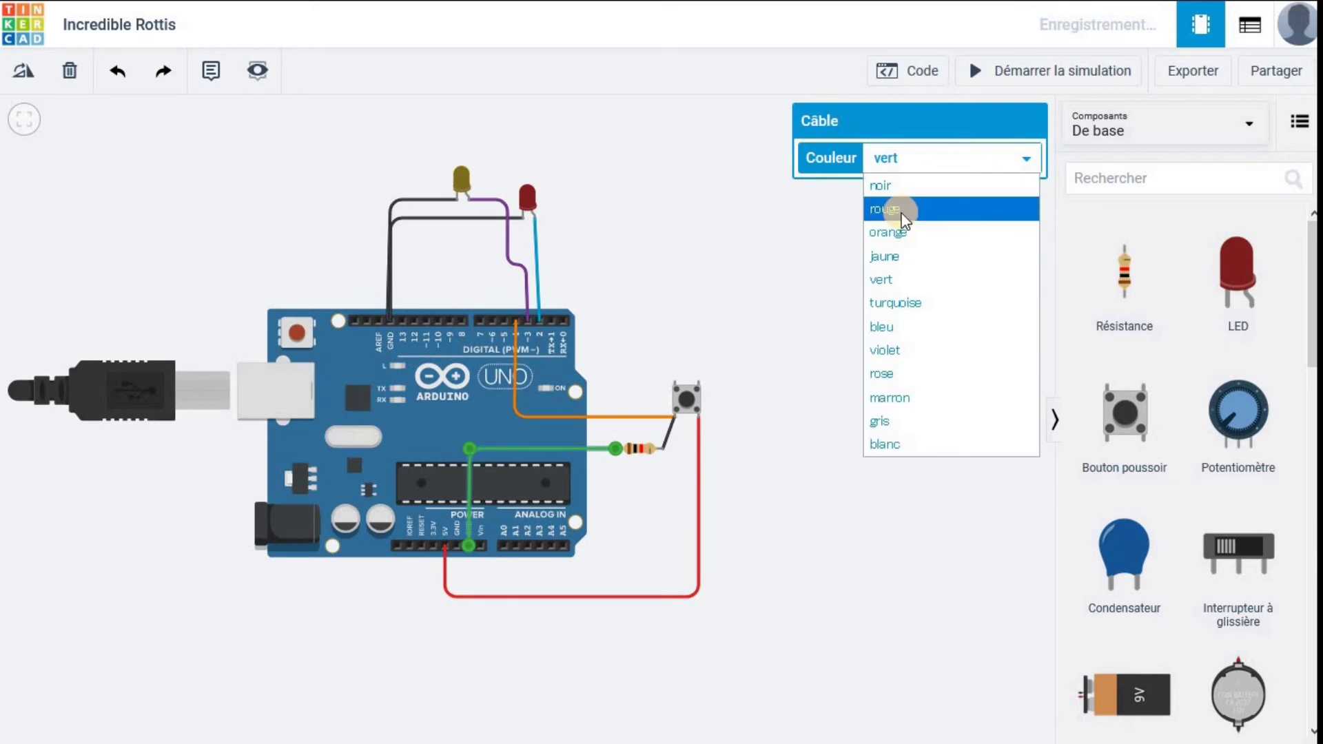
pyautogui.click(899, 184)
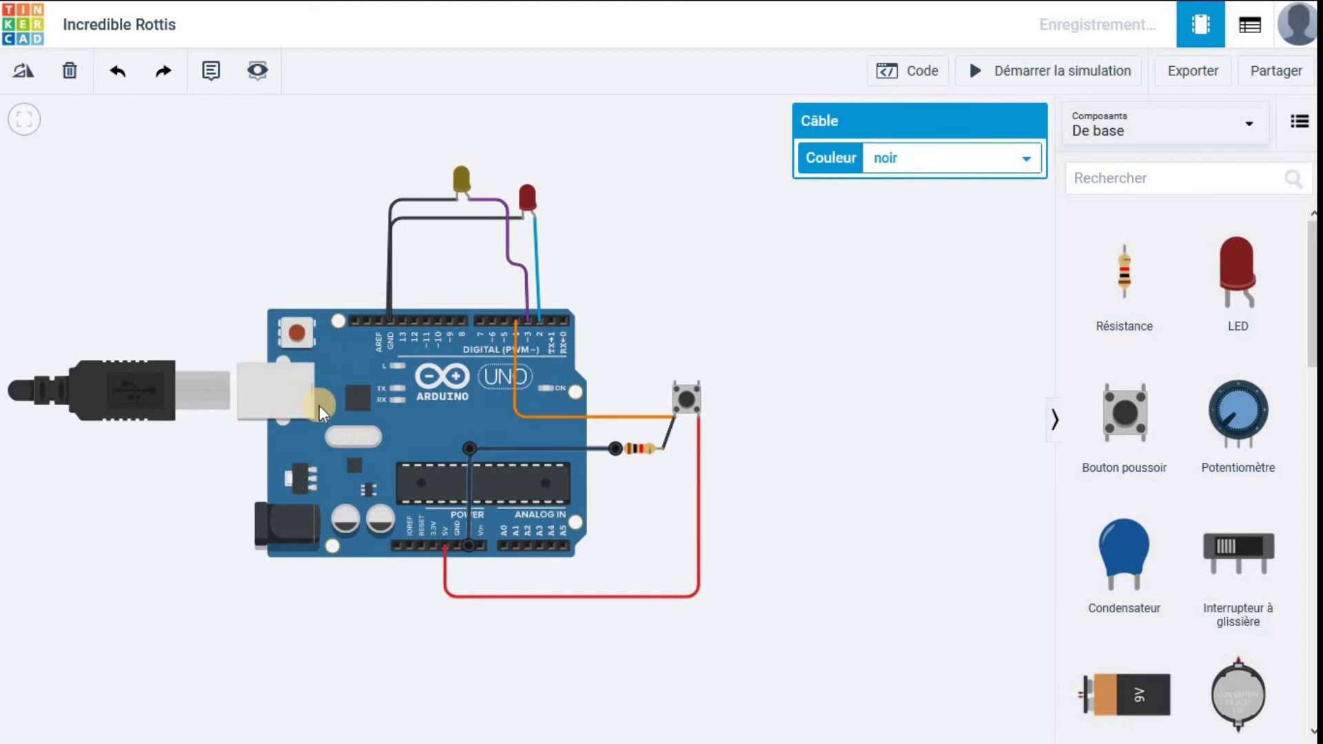
# - Open the Arduino Uno R3's code and add a "définir le voyant LED intégré sur ÉLEVÉ" block at the start of the program
pyautogui.click(365, 416)
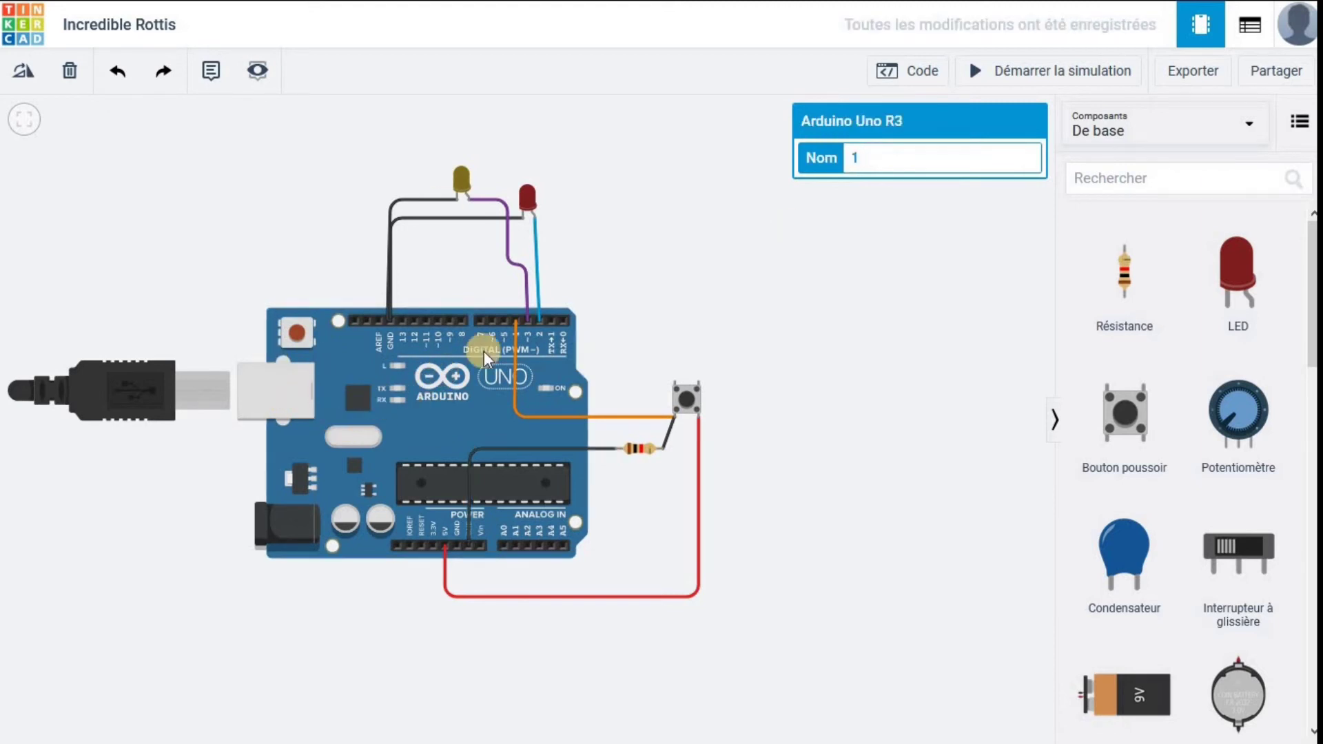
pyautogui.click(934, 69)
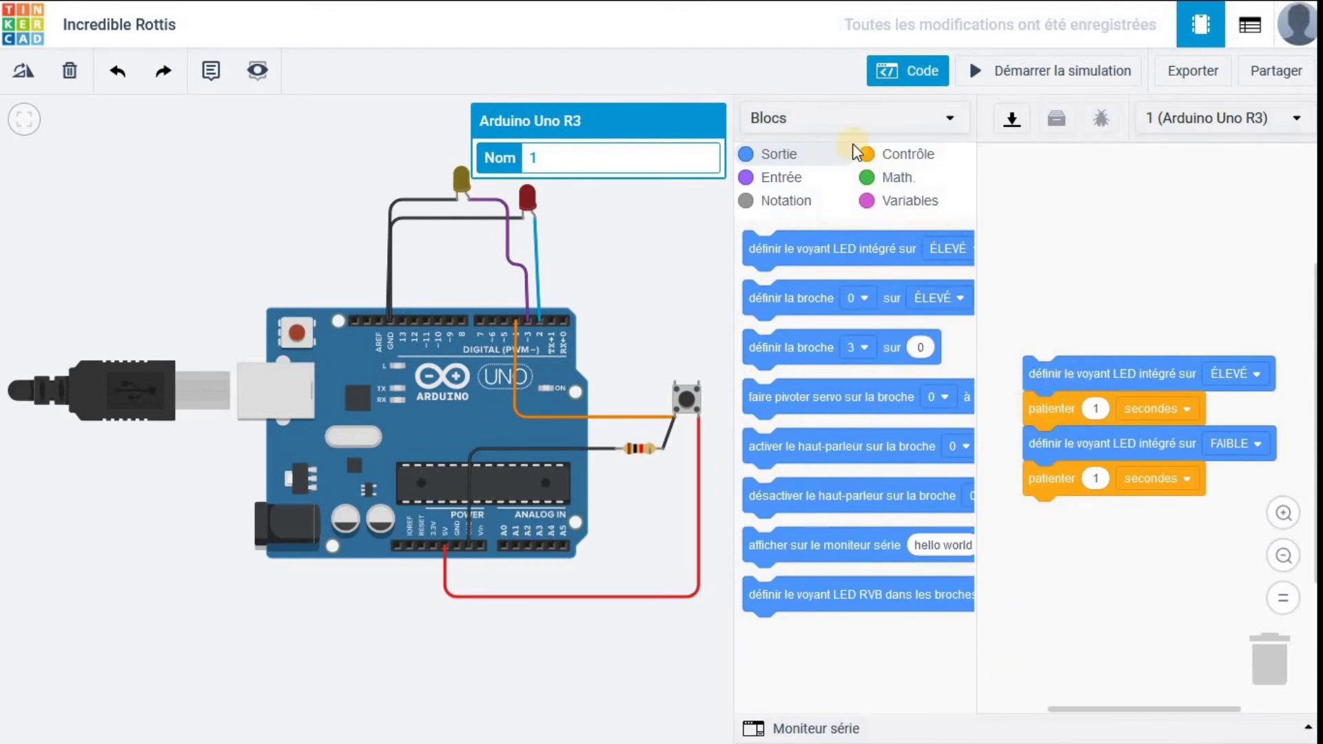
pyautogui.moveTo(841, 266); pyautogui.dragTo(1102, 332)
# - Switch the code editor to Blocs + texte, then to Texte only, accepting the loss of the blocks
pyautogui.click(945, 118)
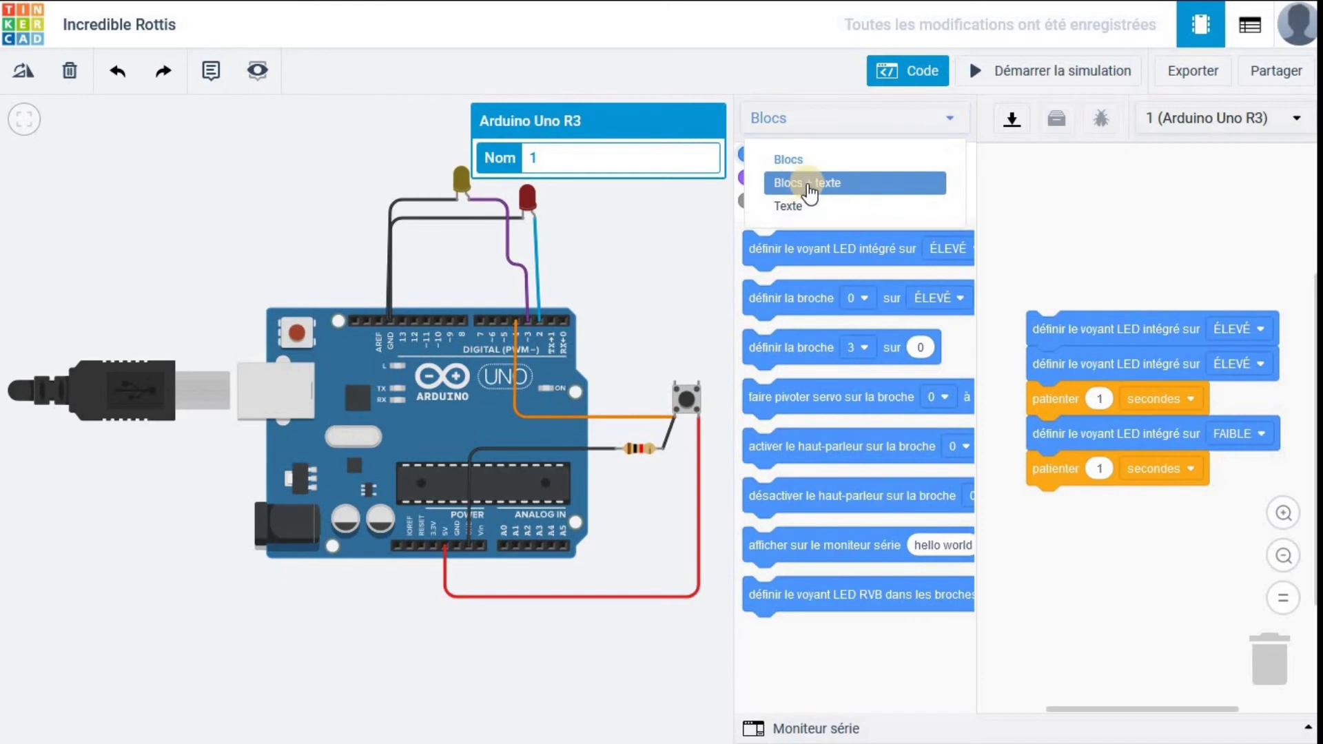
pyautogui.click(806, 185)
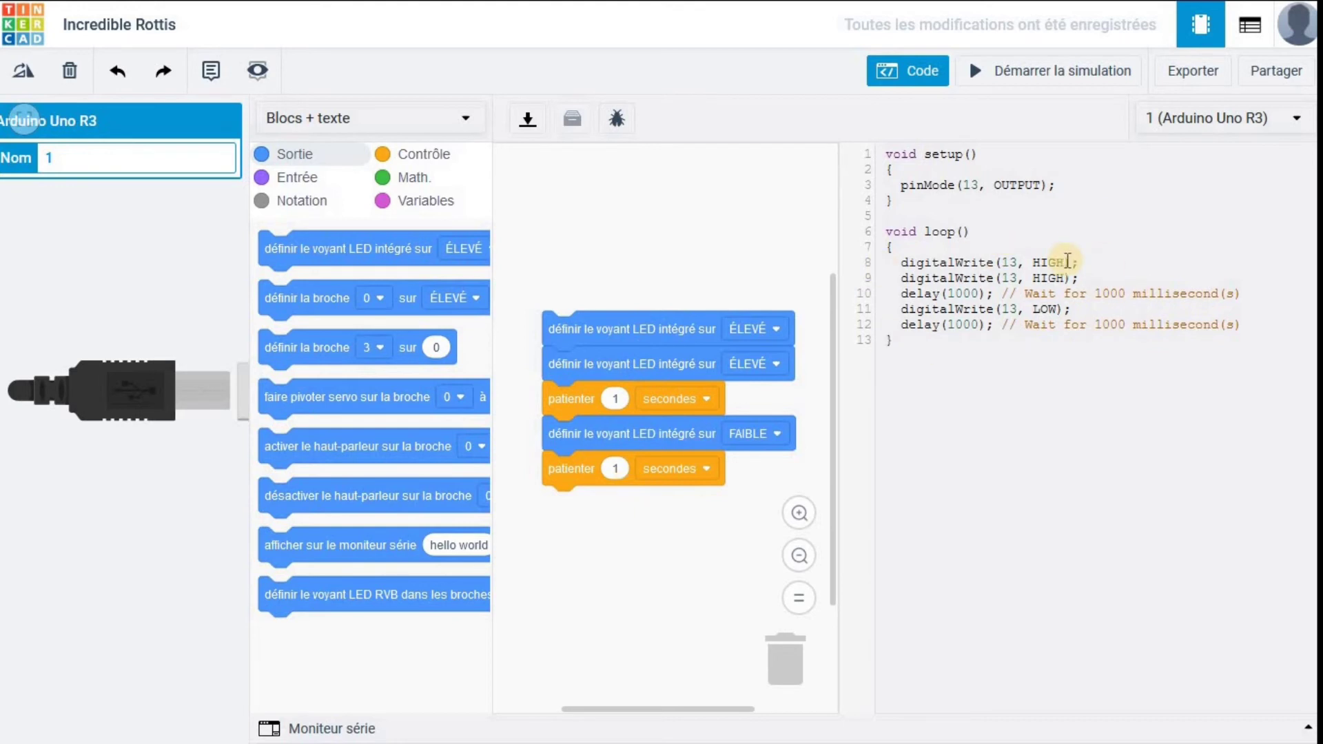
pyautogui.click(463, 121)
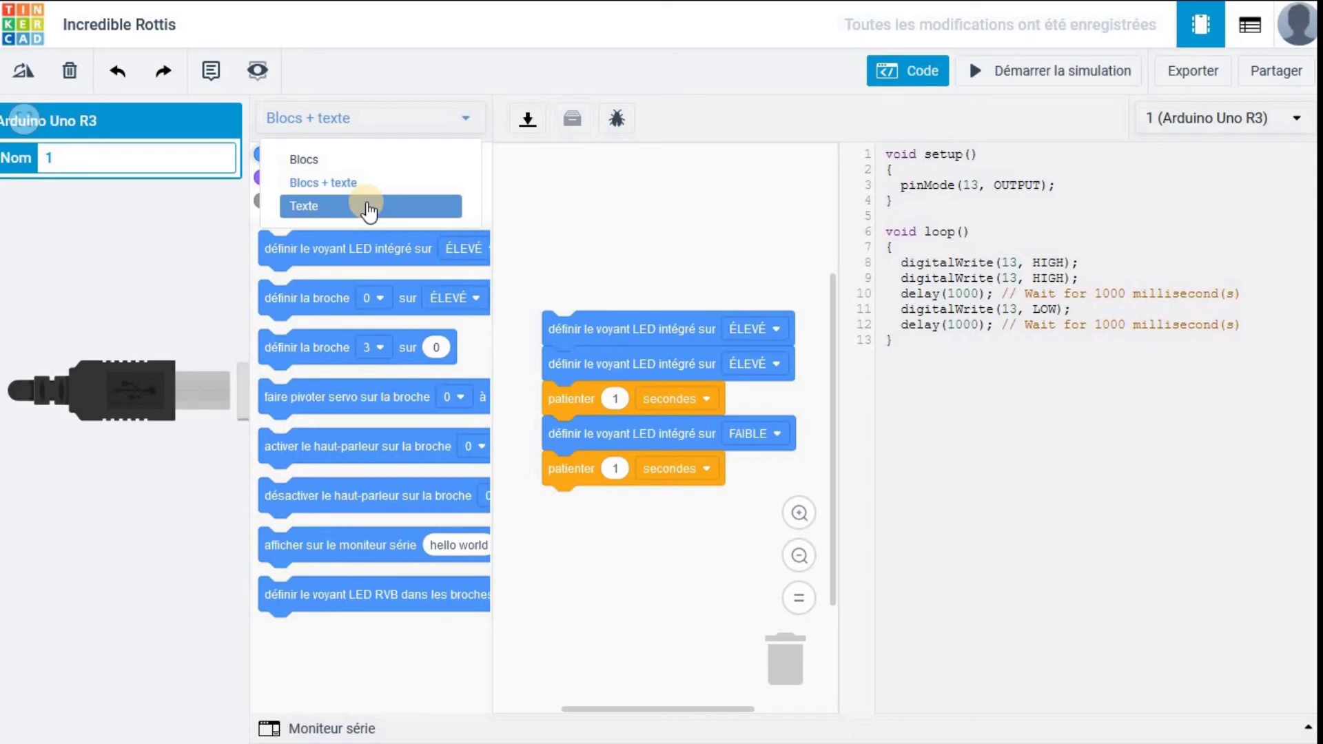
pyautogui.click(369, 206)
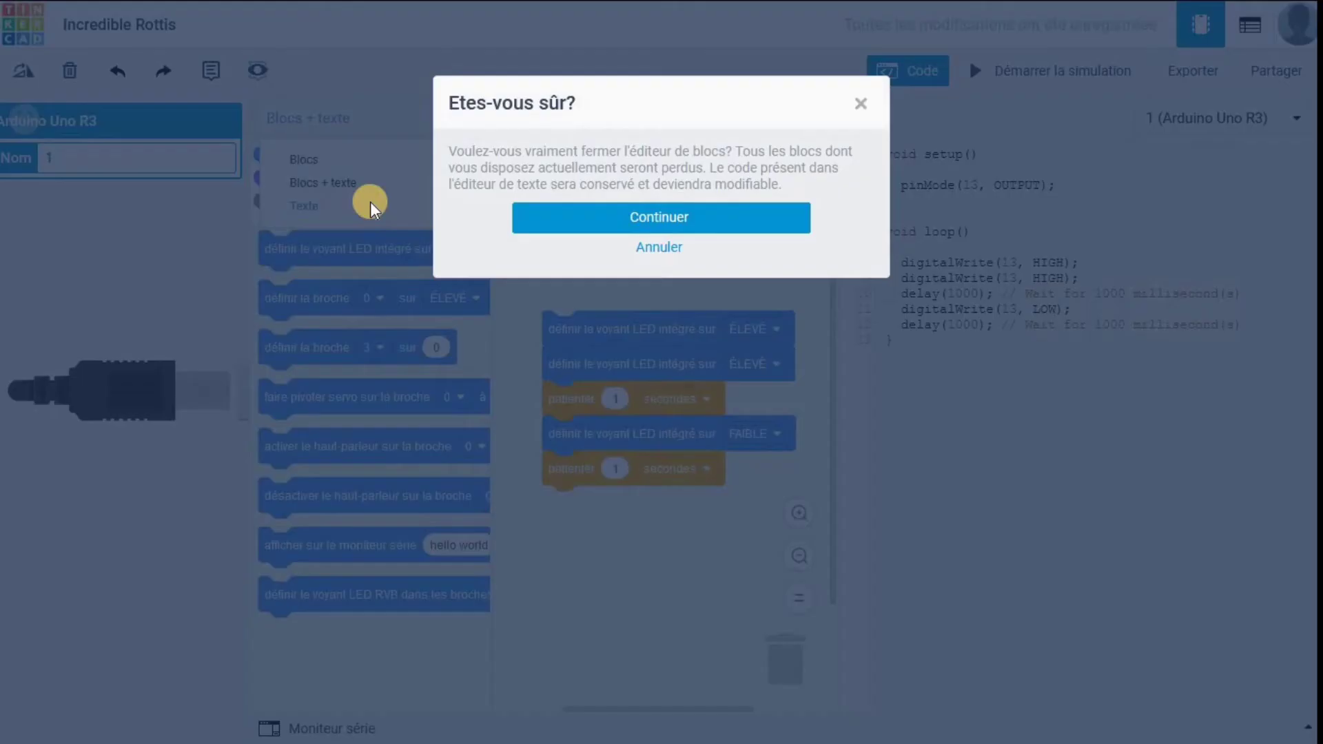
pyautogui.click(678, 224)
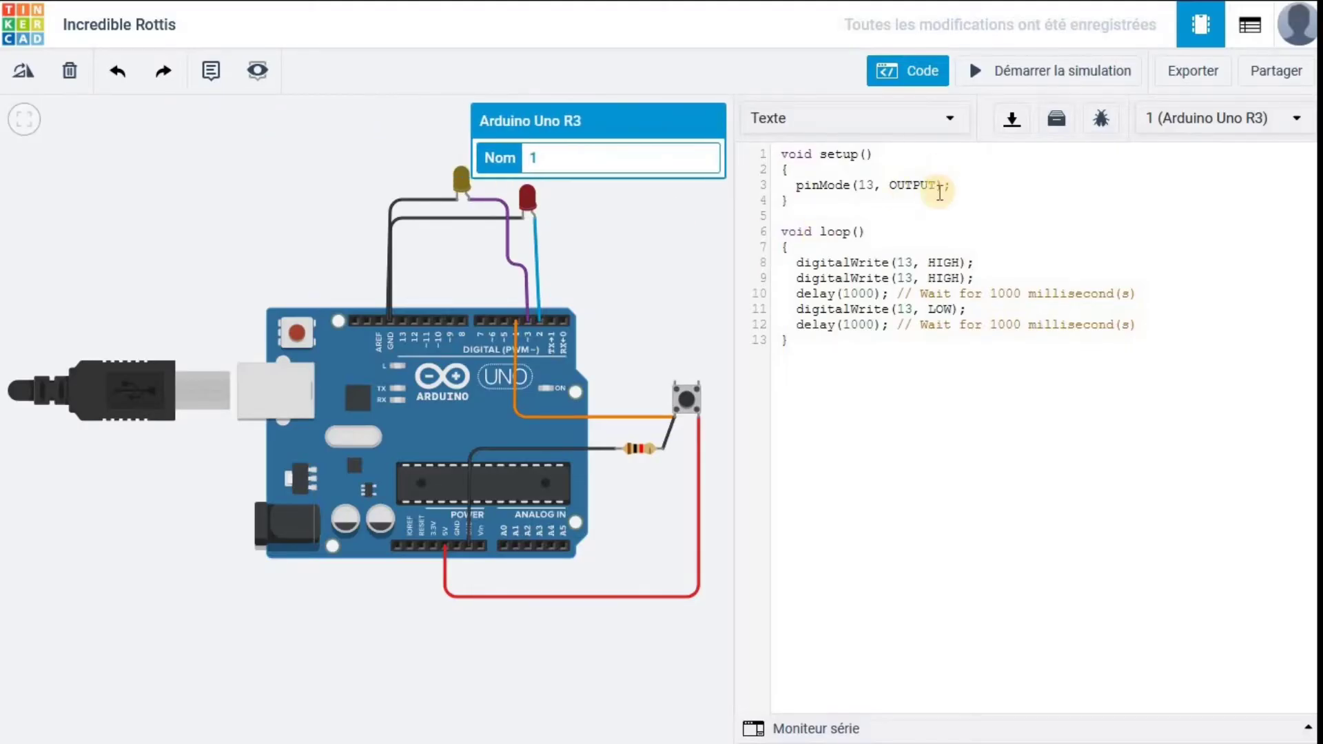
pyautogui.click(887, 406)
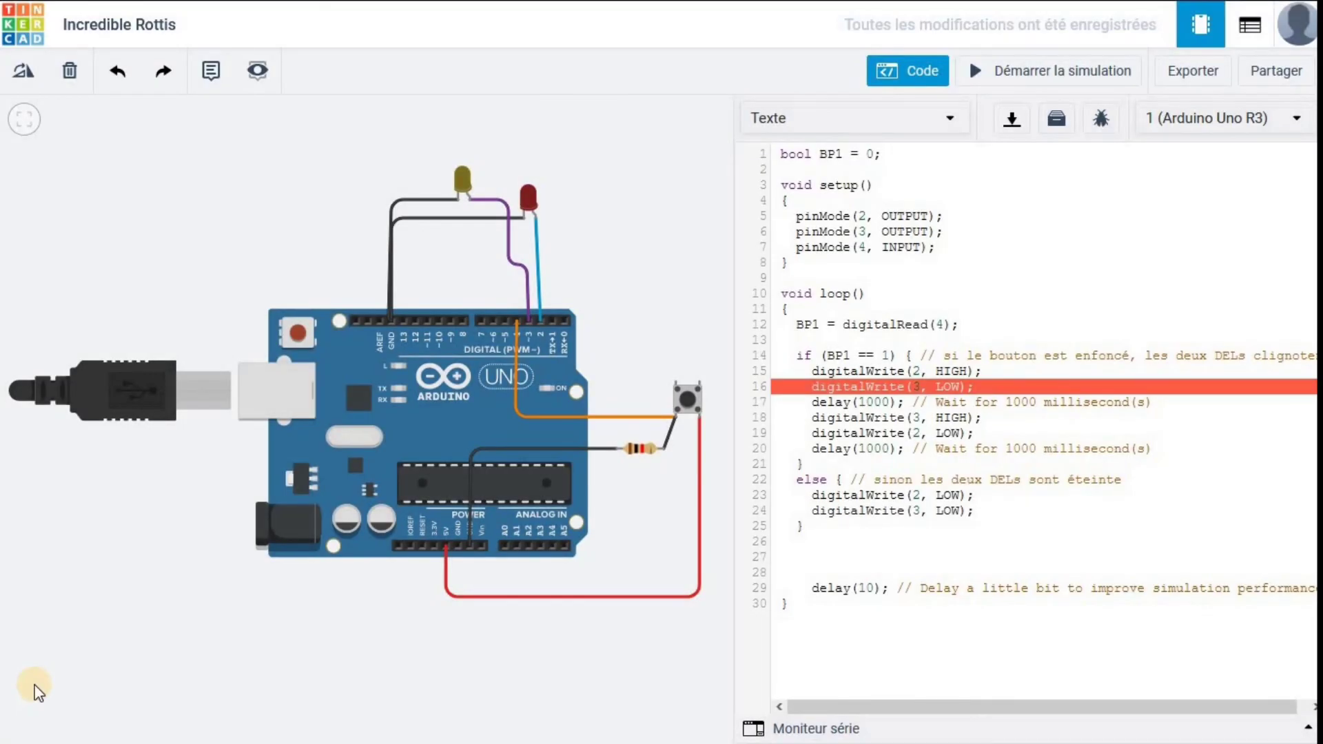
# - Run the simulation, actuate the push button several times to test both LEDs, and stop the simulation
pyautogui.click(1027, 75)
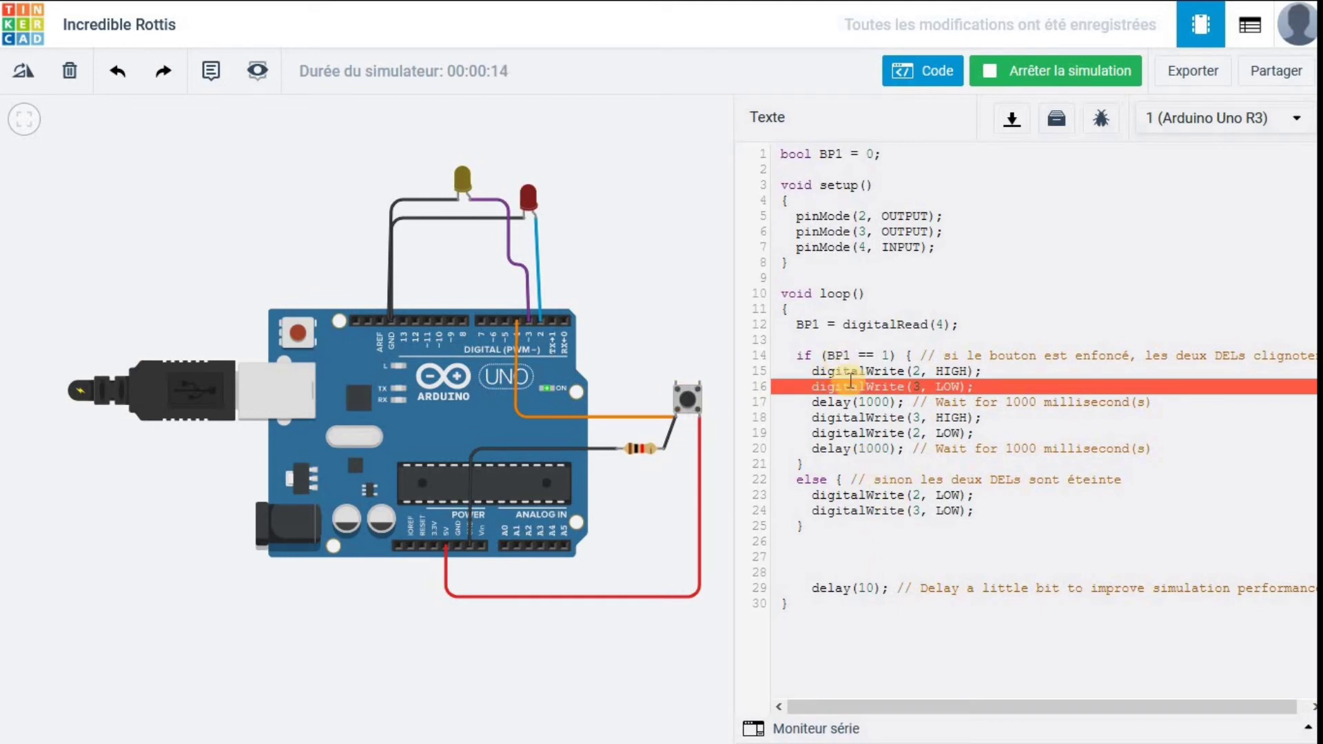
pyautogui.click(689, 399)
pyautogui.click(689, 400)
pyautogui.click(689, 399)
pyautogui.click(689, 400)
pyautogui.click(689, 400)
pyautogui.click(1037, 76)
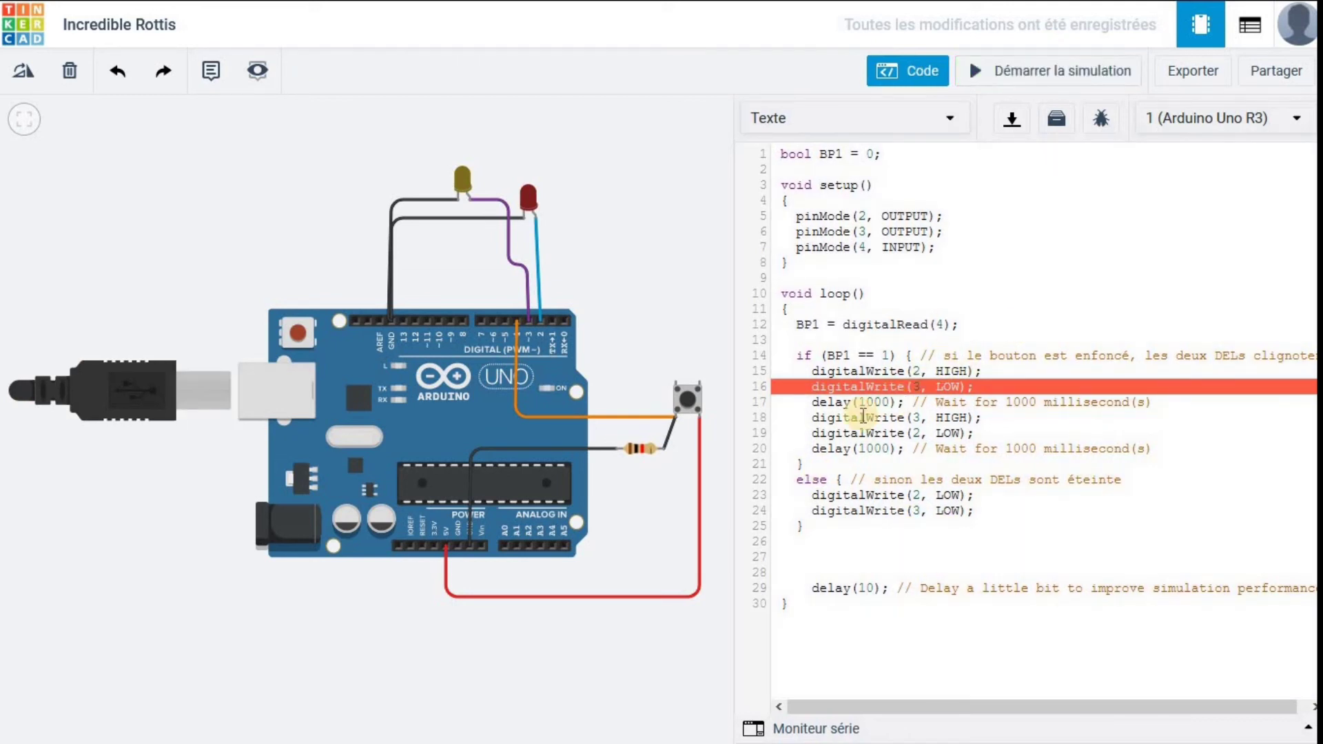
# - Remove the semicolon ending line 16, digitalWrite(3, LOW), and try to start the simulation
pyautogui.write(';')
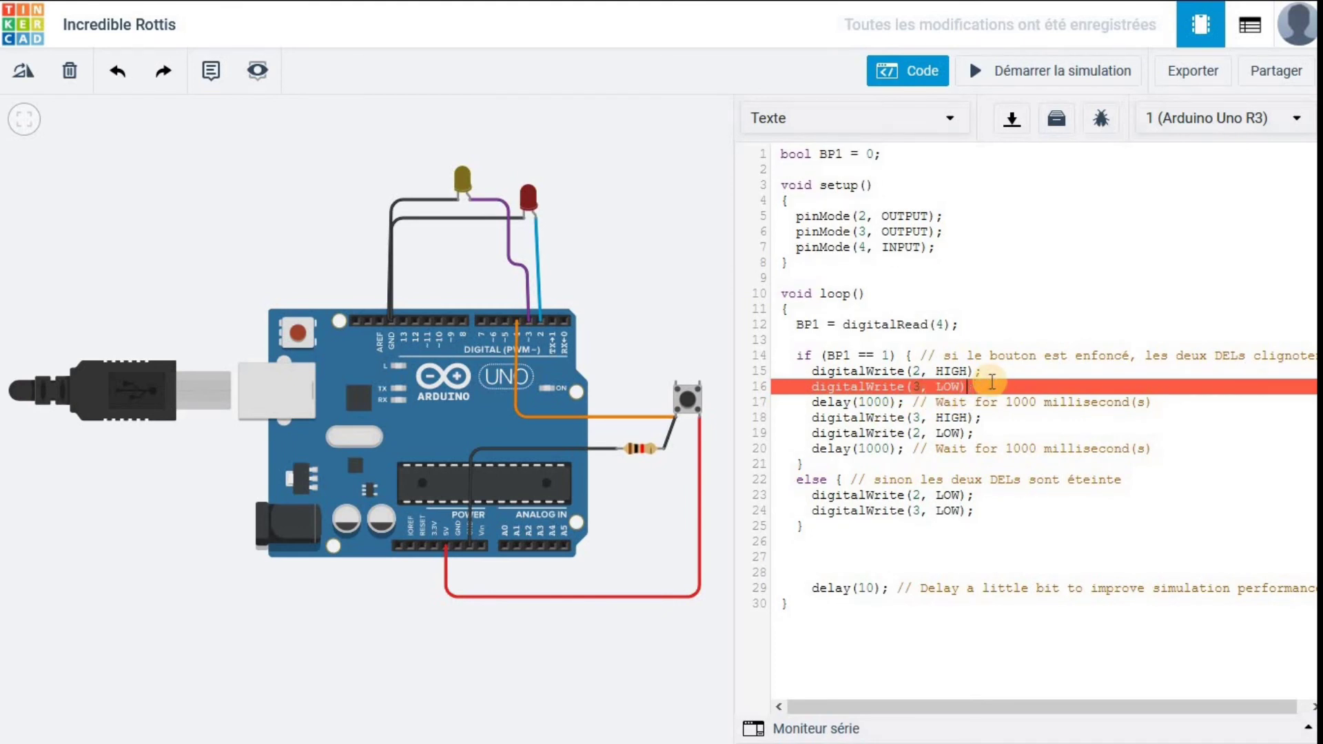
pyautogui.click(1016, 76)
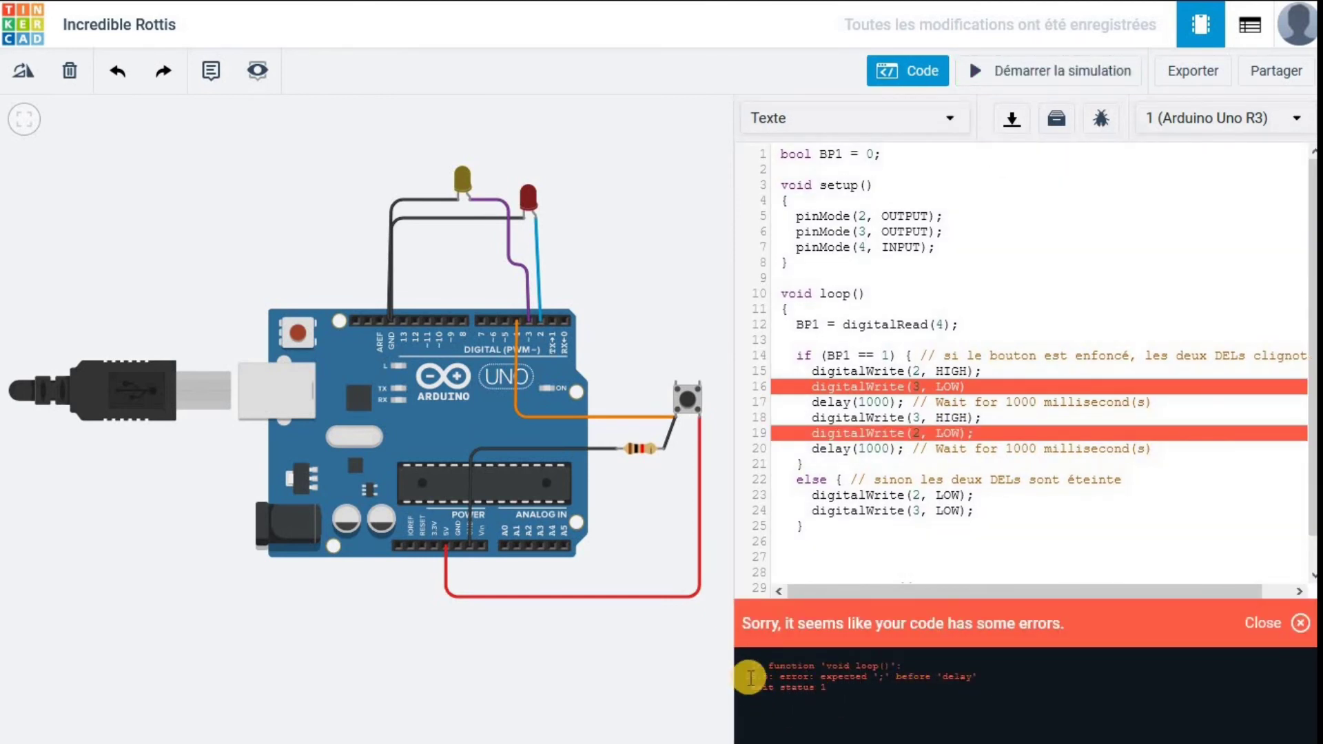
# - Restore the semicolon at the end of line 16 and rerun the simulation, actuating the push button once before stopping it
pyautogui.click(975, 388)
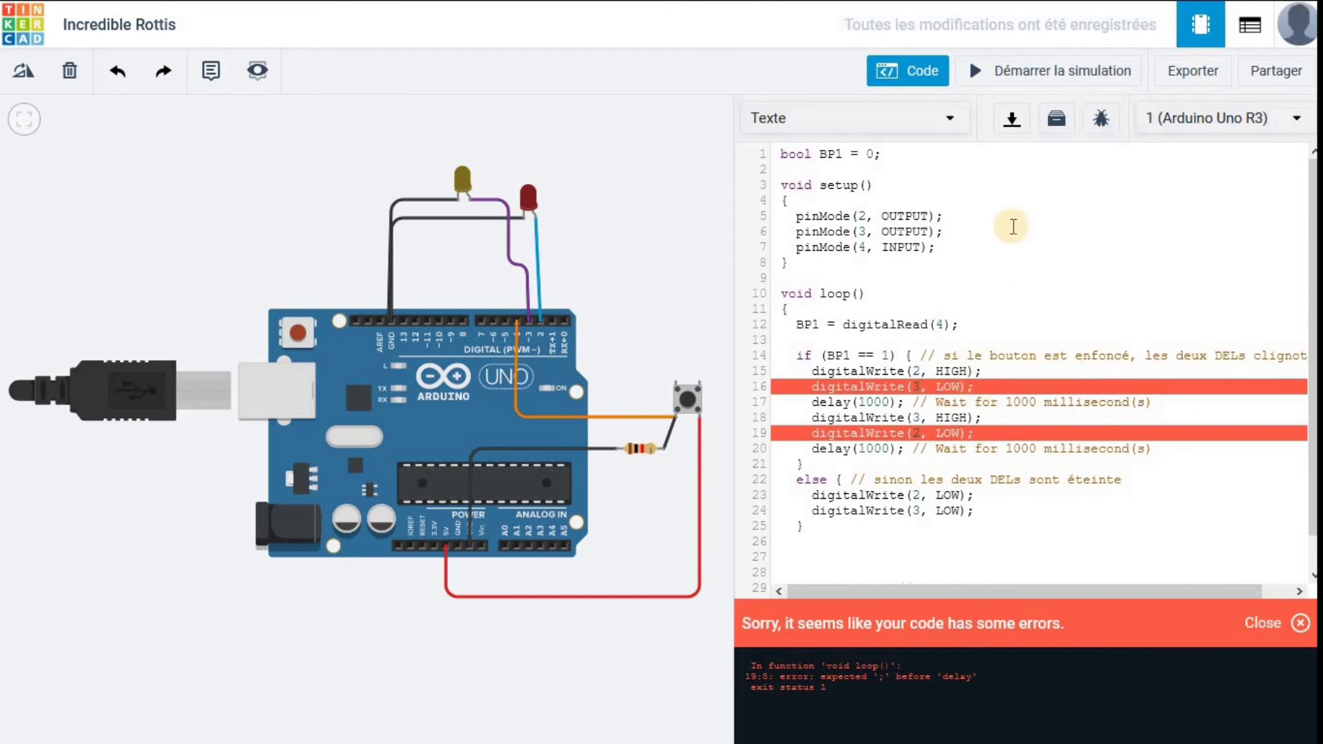
pyautogui.click(1003, 69)
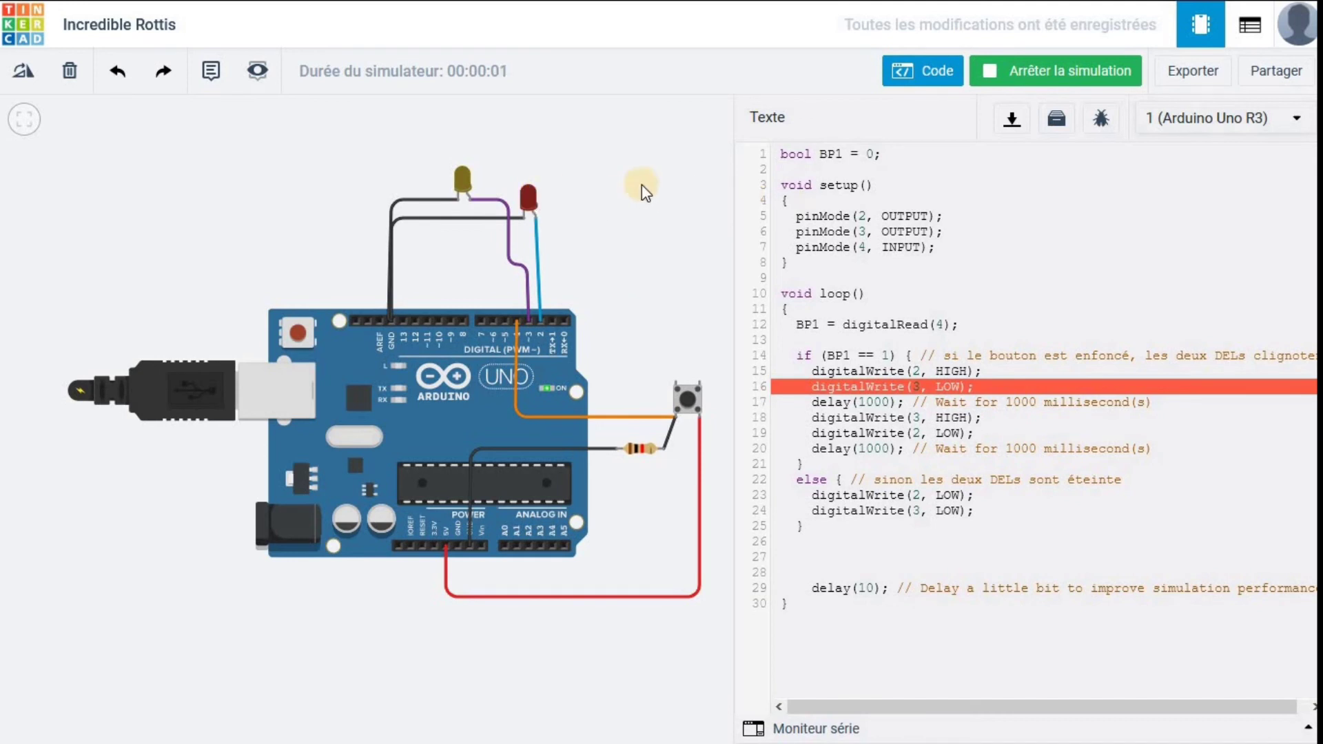
pyautogui.click(689, 398)
pyautogui.click(1041, 78)
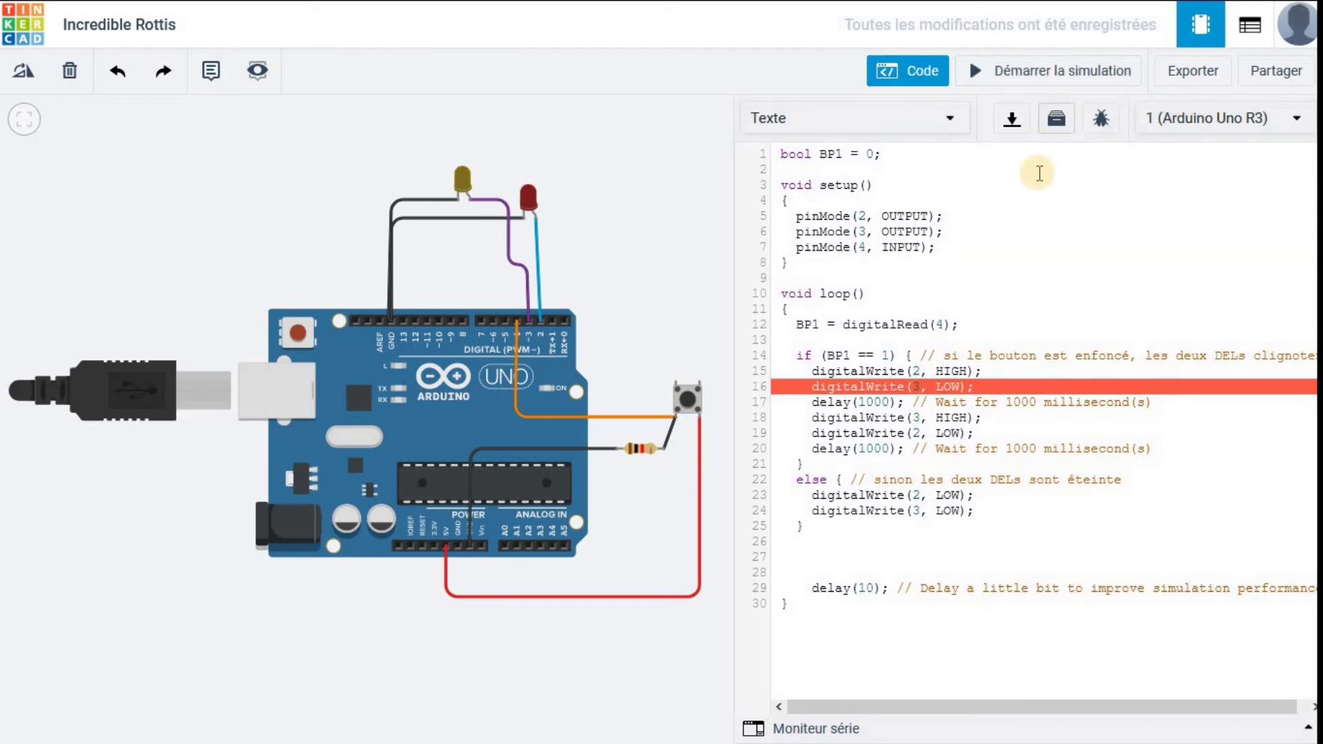
pyautogui.click(1012, 123)
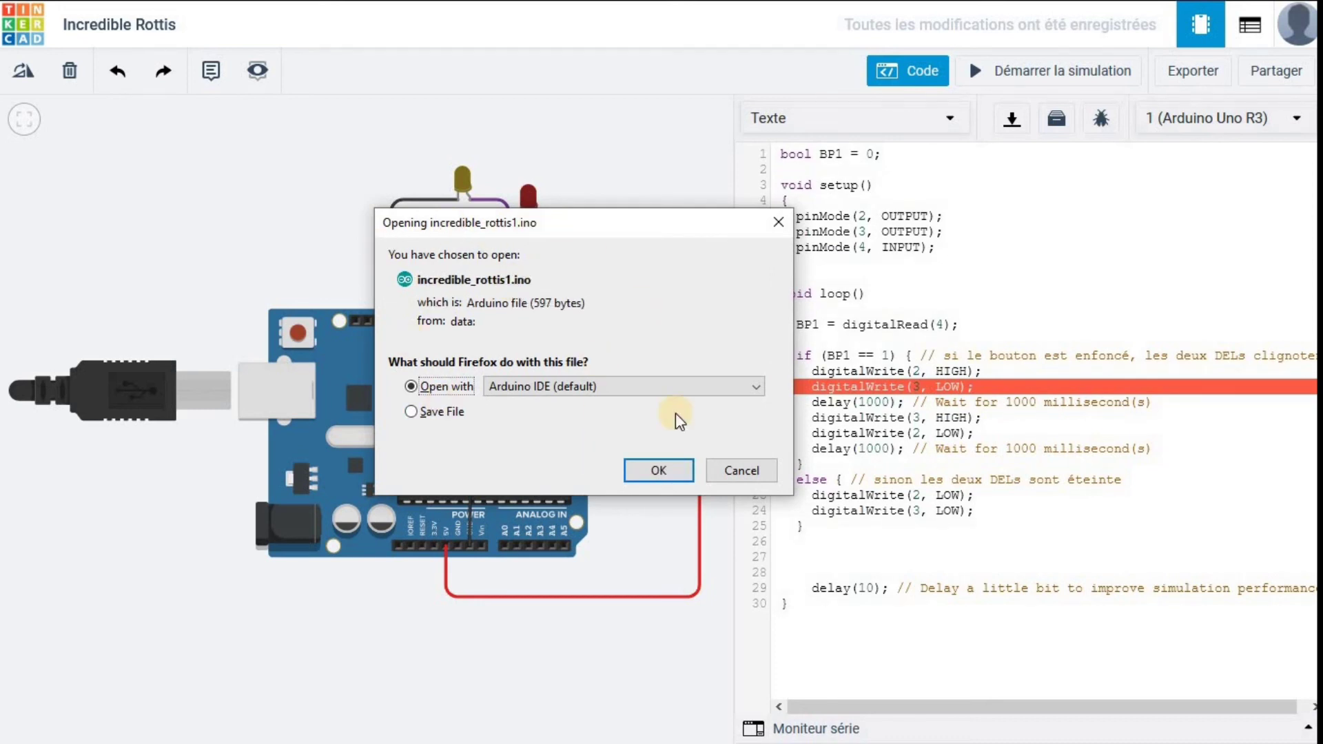
pyautogui.moveTo(570, 217); pyautogui.dragTo(510, 219)
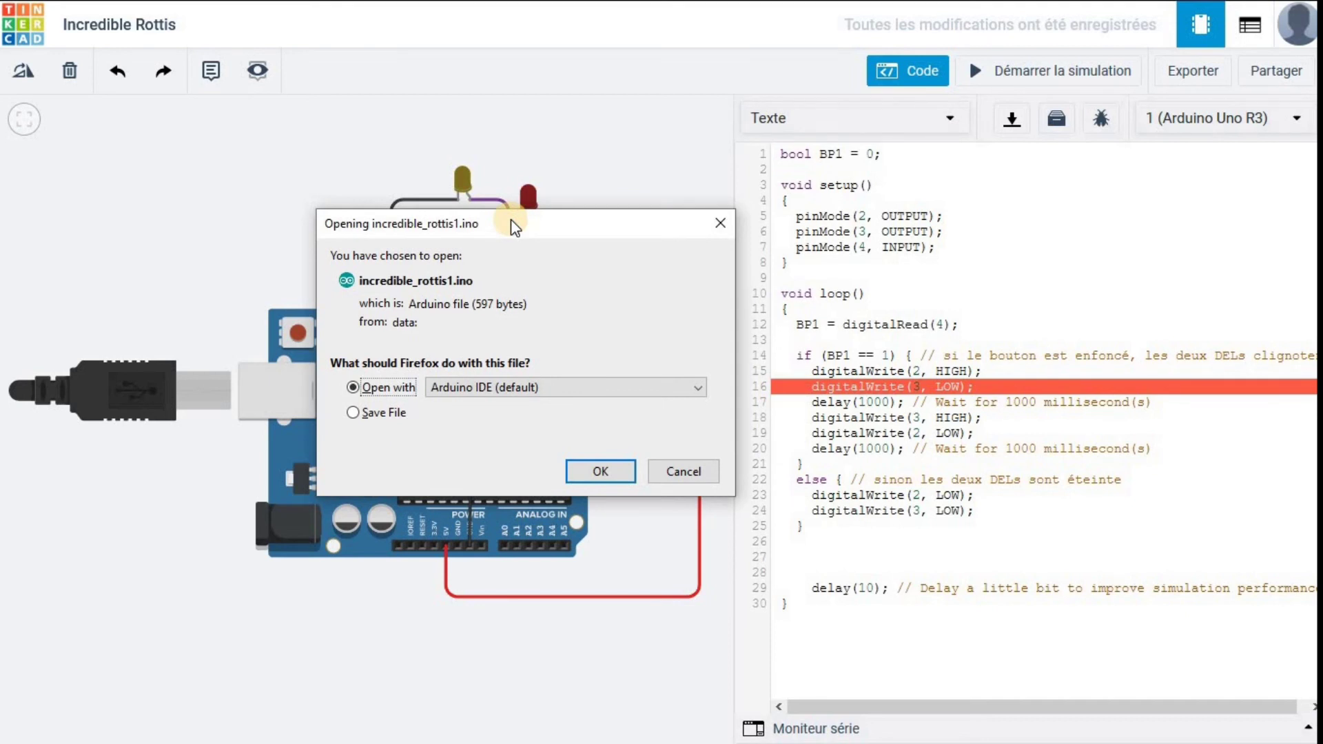
pyautogui.moveTo(510, 219); pyautogui.dragTo(469, 171)
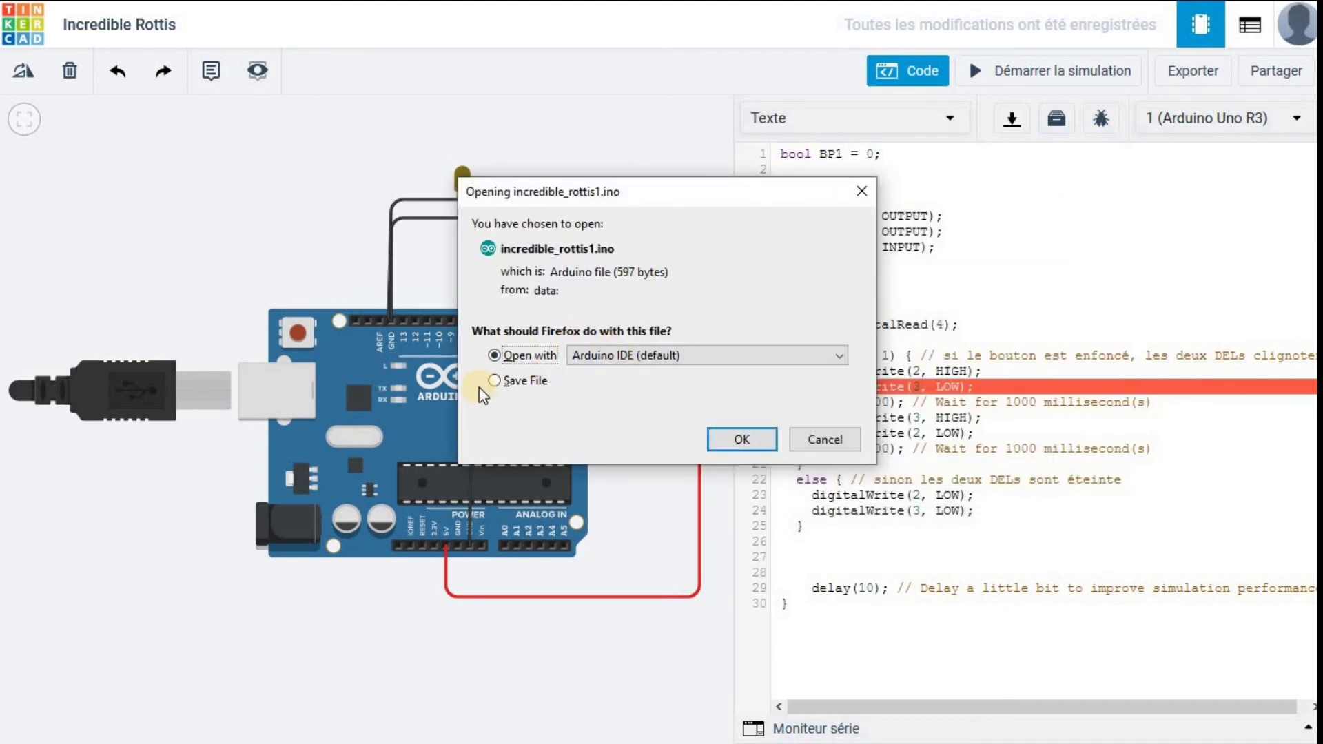
pyautogui.click(504, 382)
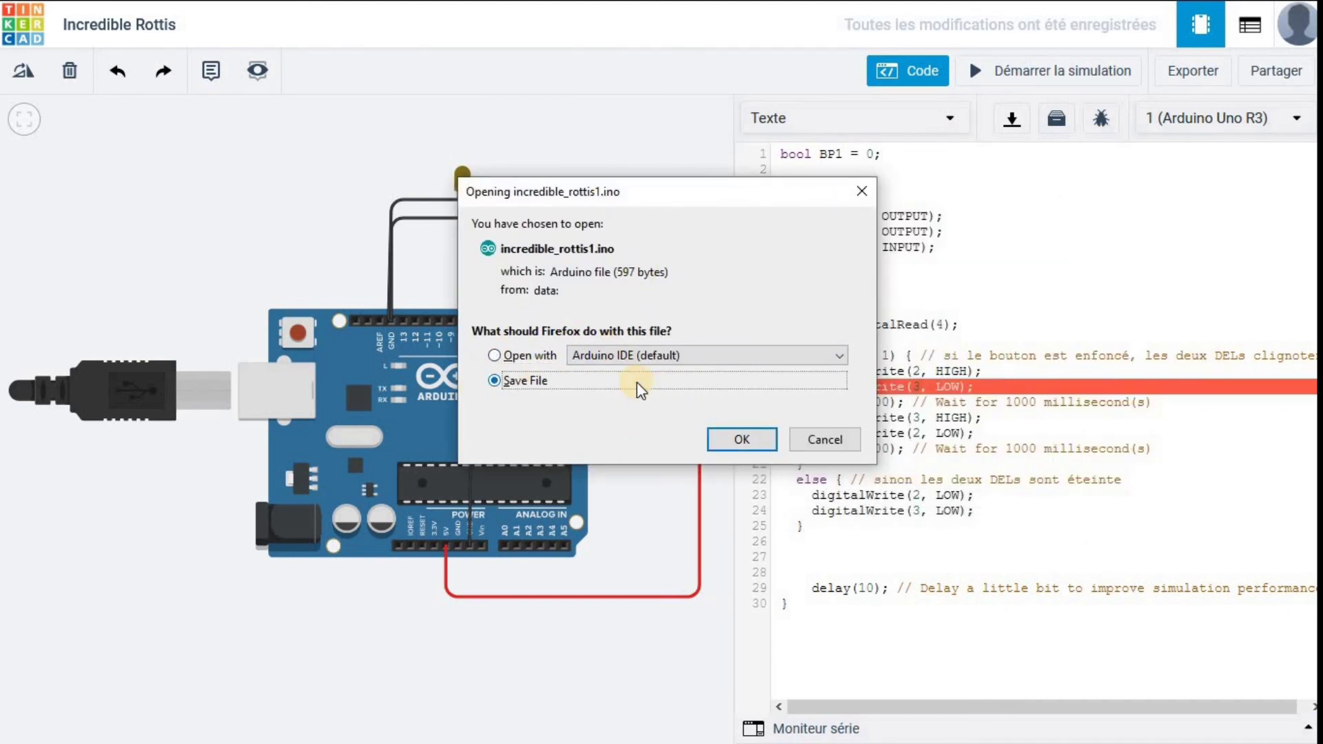
pyautogui.click(835, 444)
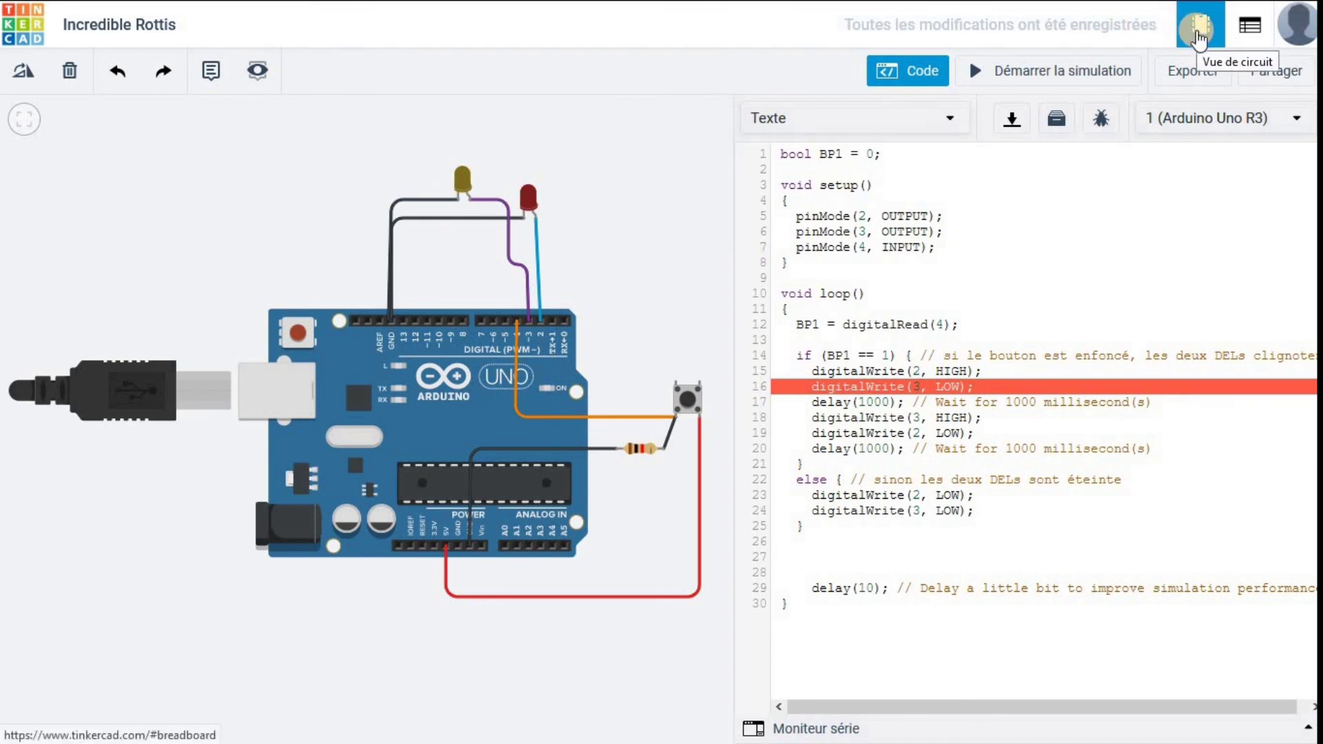
# - View the circuit's component list and return to the circuit view
pyautogui.click(1251, 27)
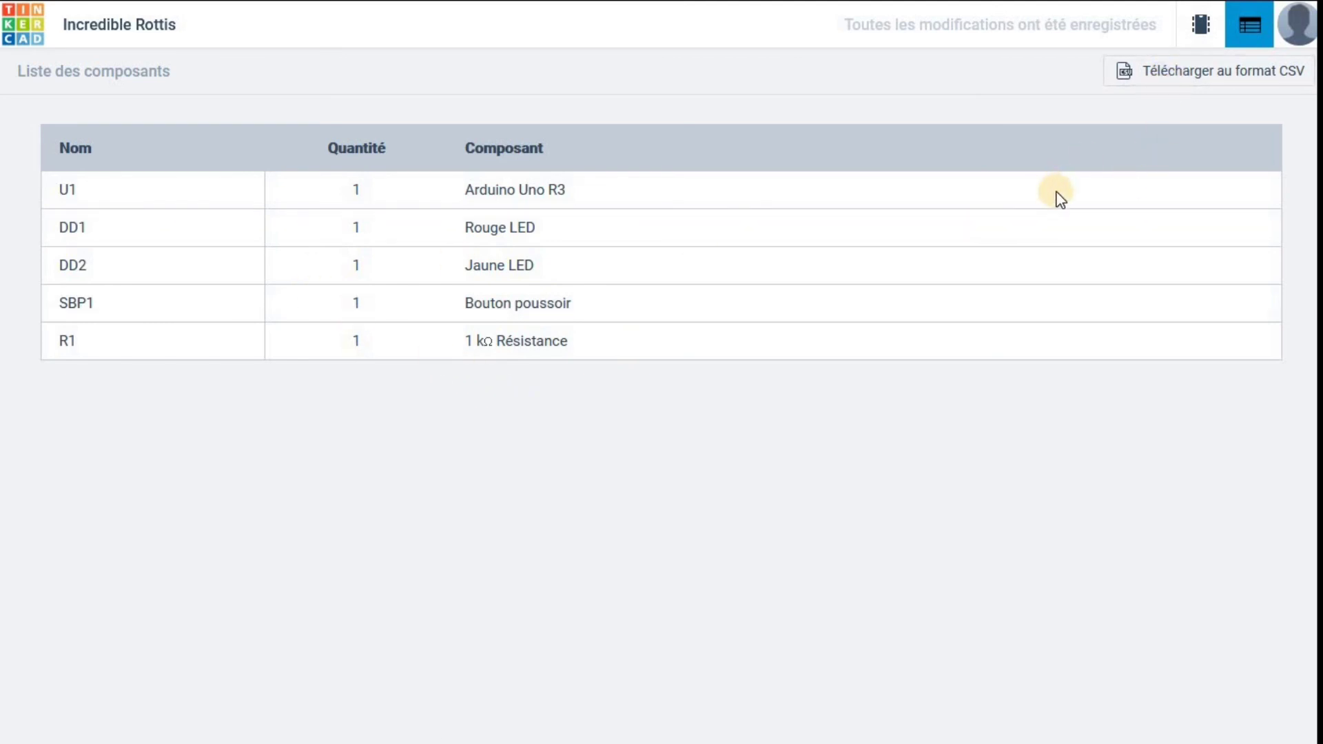
pyautogui.click(1199, 34)
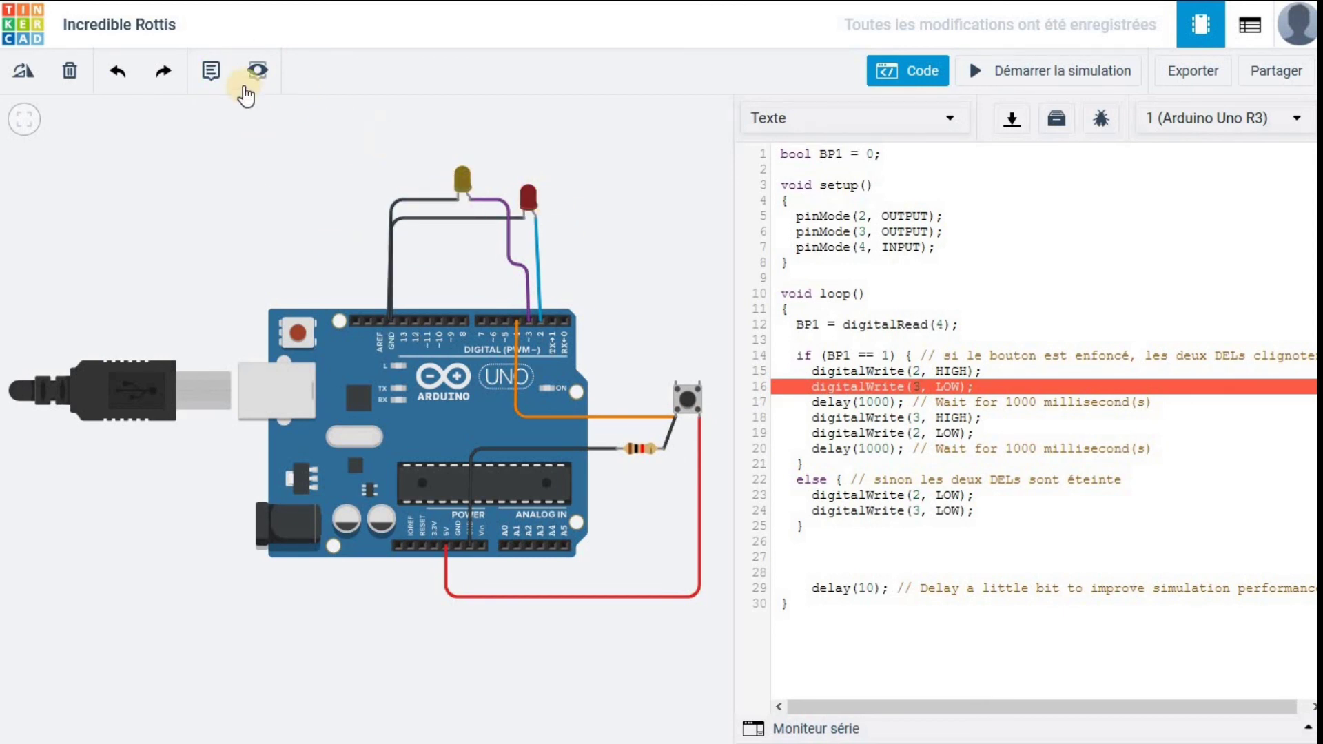
# - Check the yellow LED's name and add an annotation beside that LED with the text D2
pyautogui.click(465, 182)
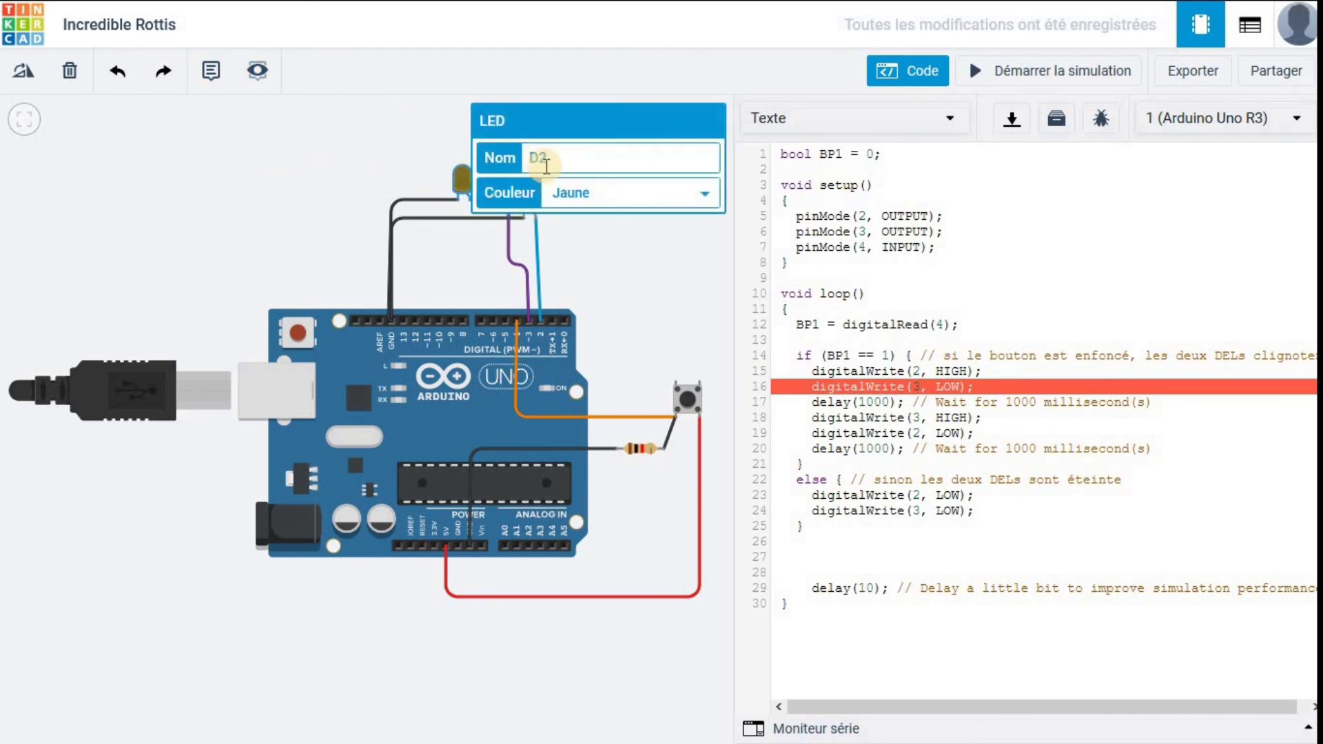
pyautogui.click(205, 72)
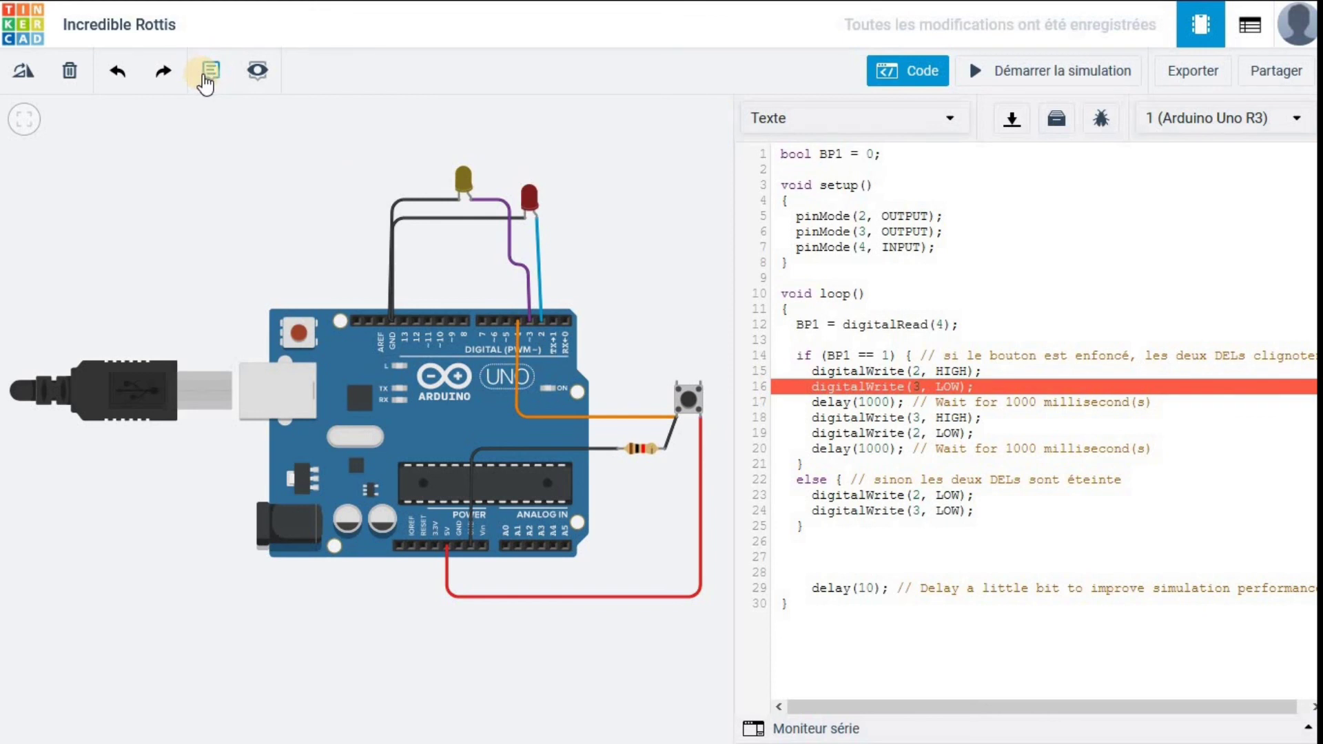
pyautogui.click(206, 78)
pyautogui.click(348, 165)
pyautogui.moveTo(328, 120)
pyautogui.mouseDown()
pyautogui.moveTo(432, 184)
pyautogui.moveTo(458, 193)
pyautogui.moveTo(461, 176)
pyautogui.moveTo(440, 185)
pyautogui.mouseUp()
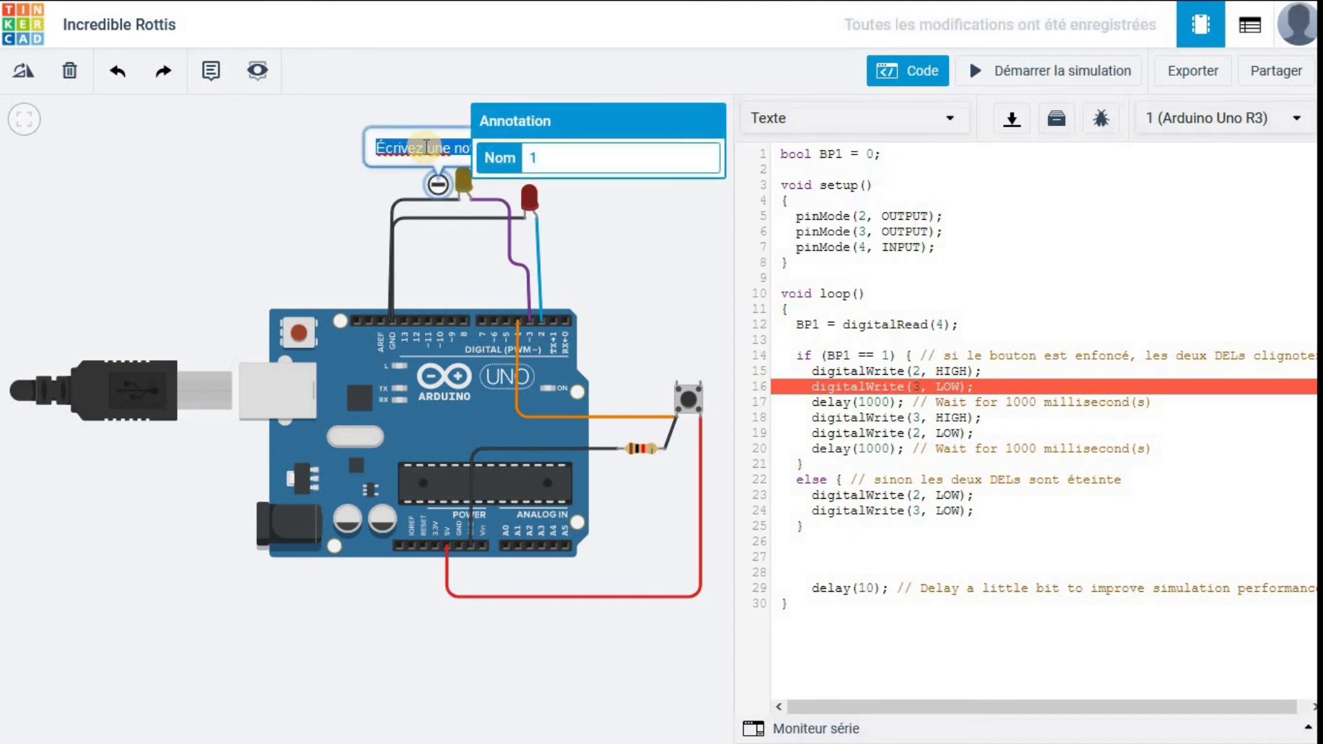
pyautogui.write('D2')
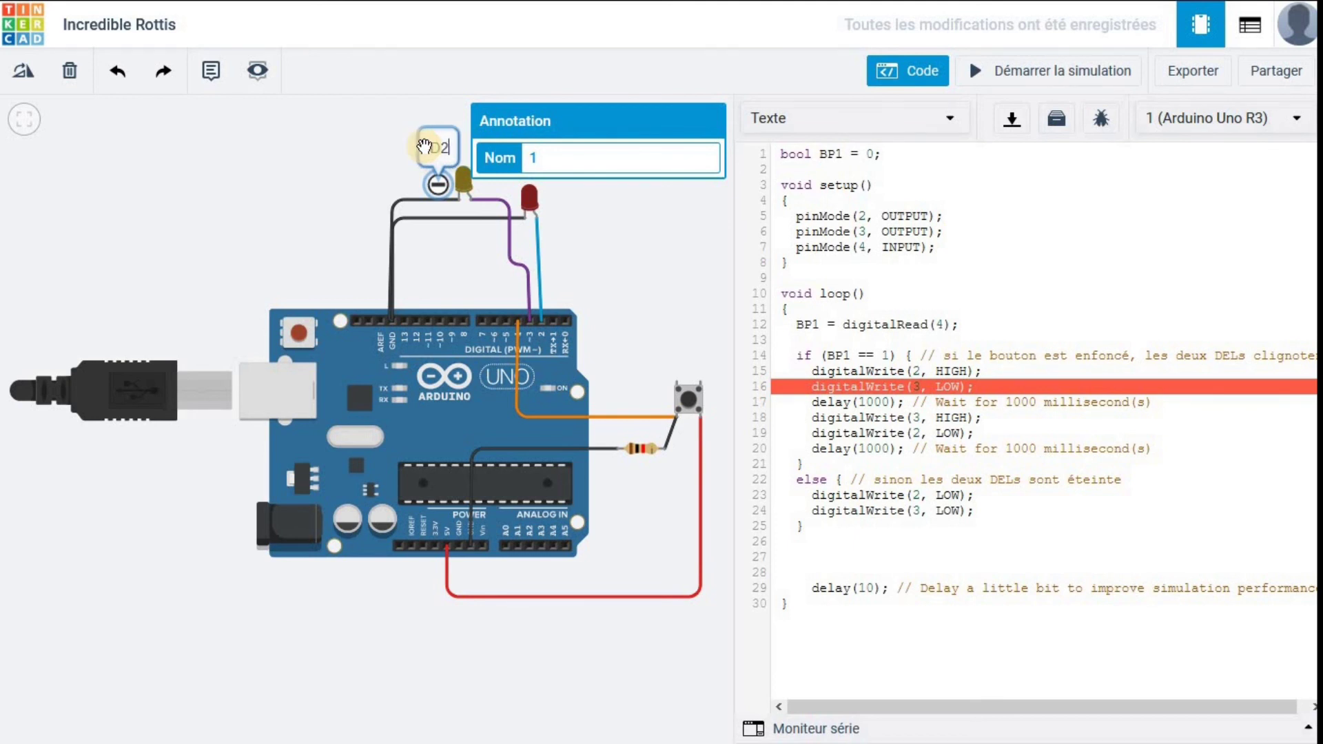
pyautogui.click(286, 214)
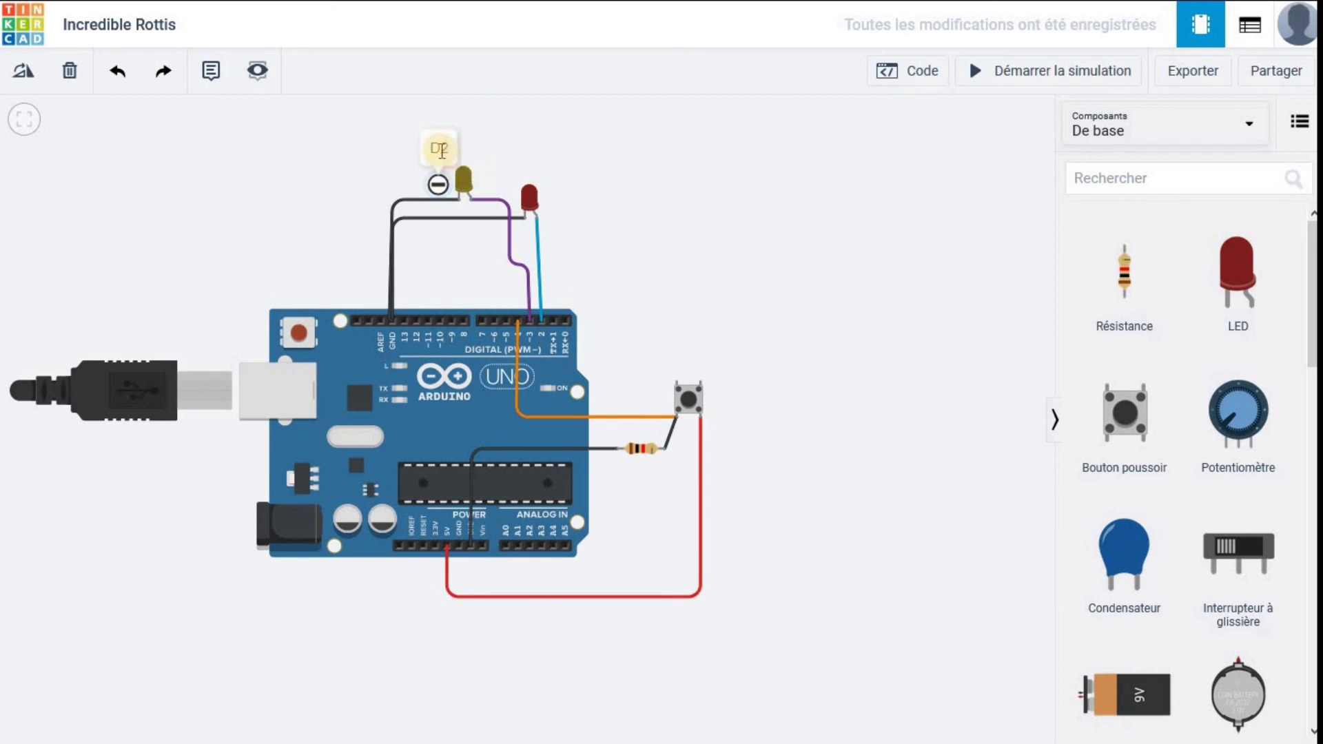
# - Add an annotation beside the push button with the text BP1
pyautogui.click(210, 70)
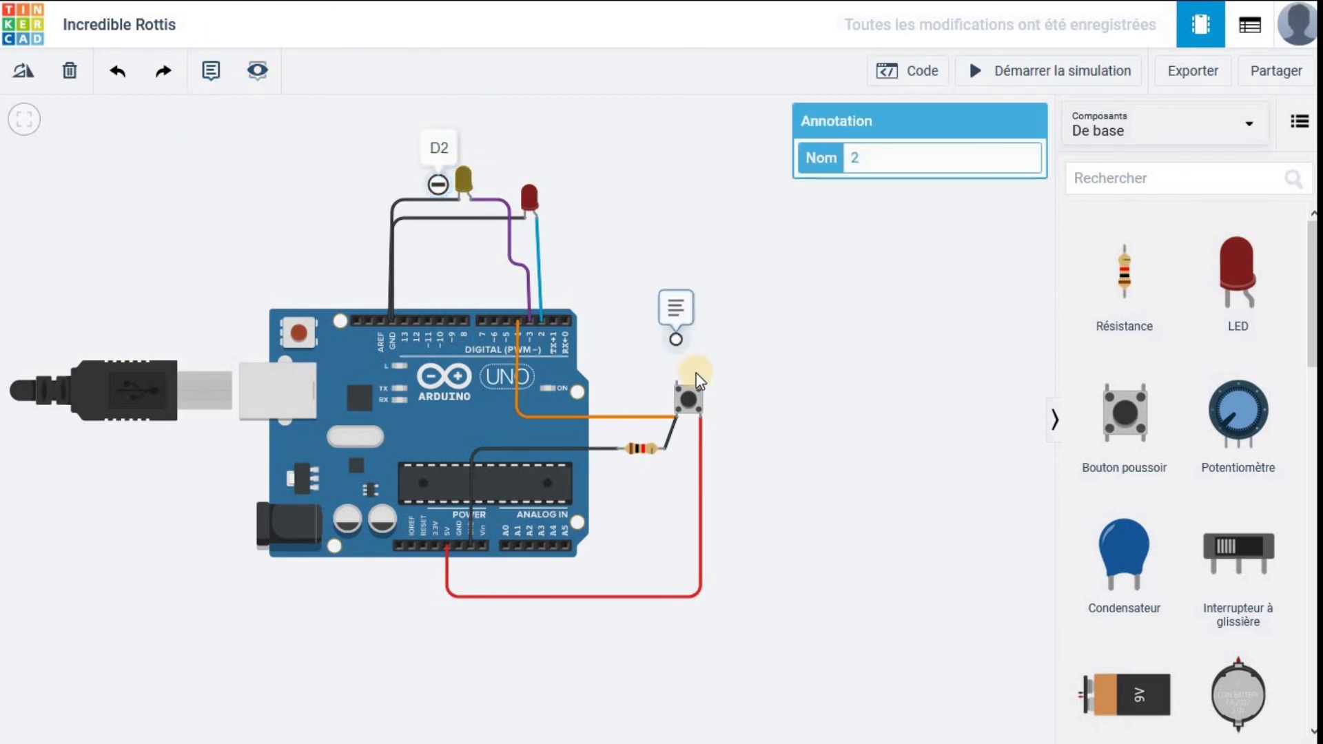
pyautogui.click(720, 415)
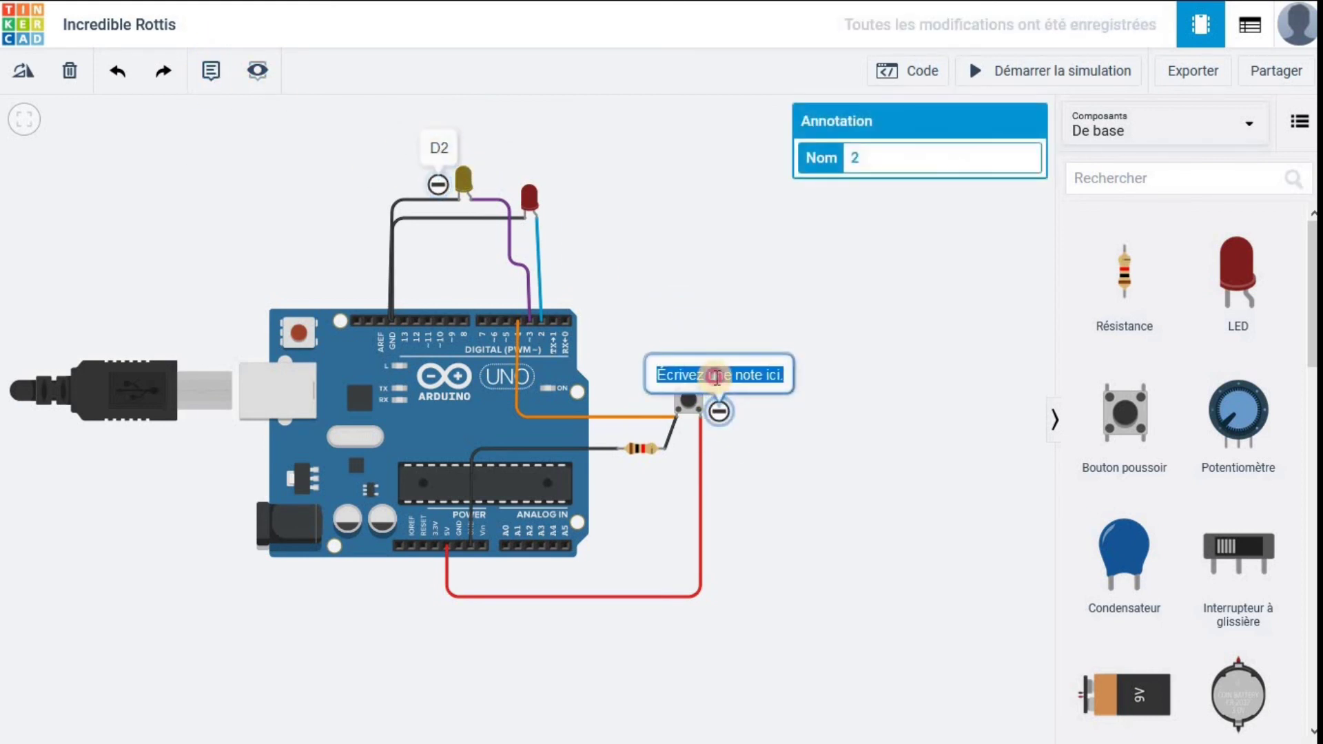
pyautogui.write('Bp2')
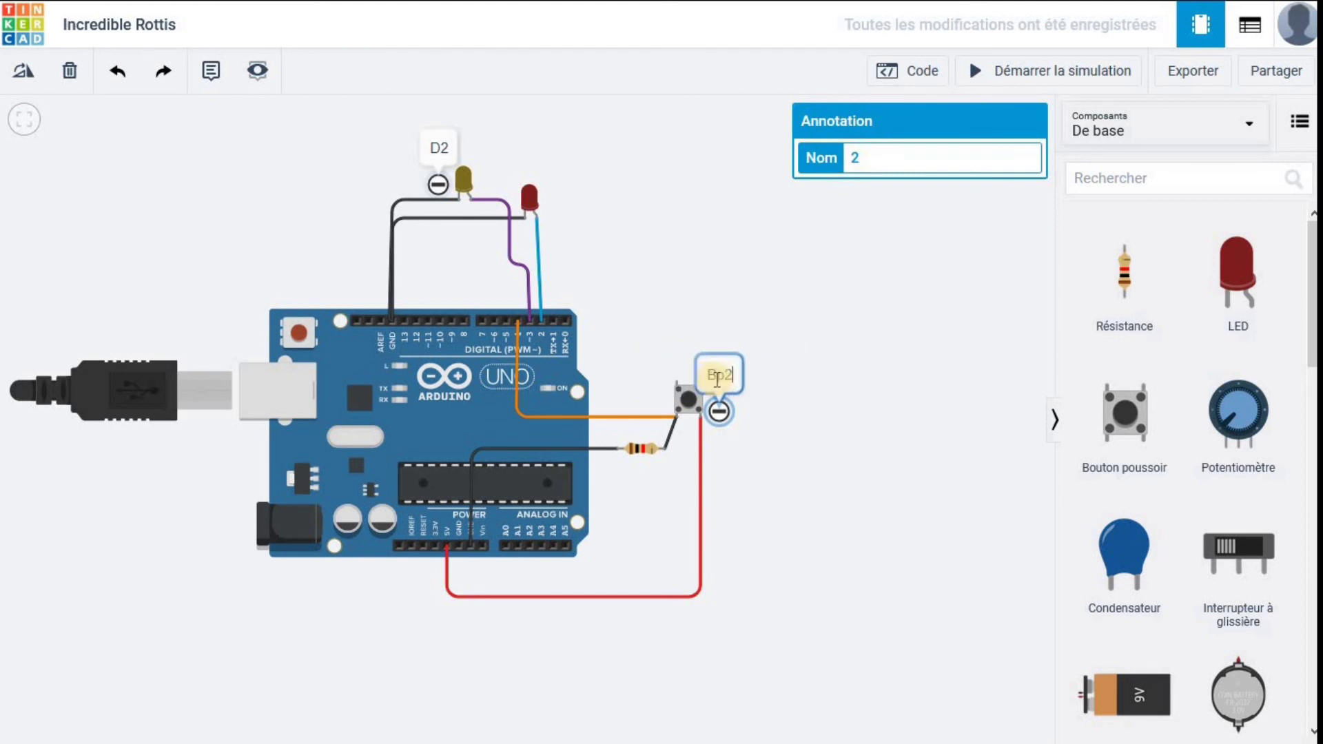
pyautogui.press('BackSpace')
pyautogui.write('BP1')
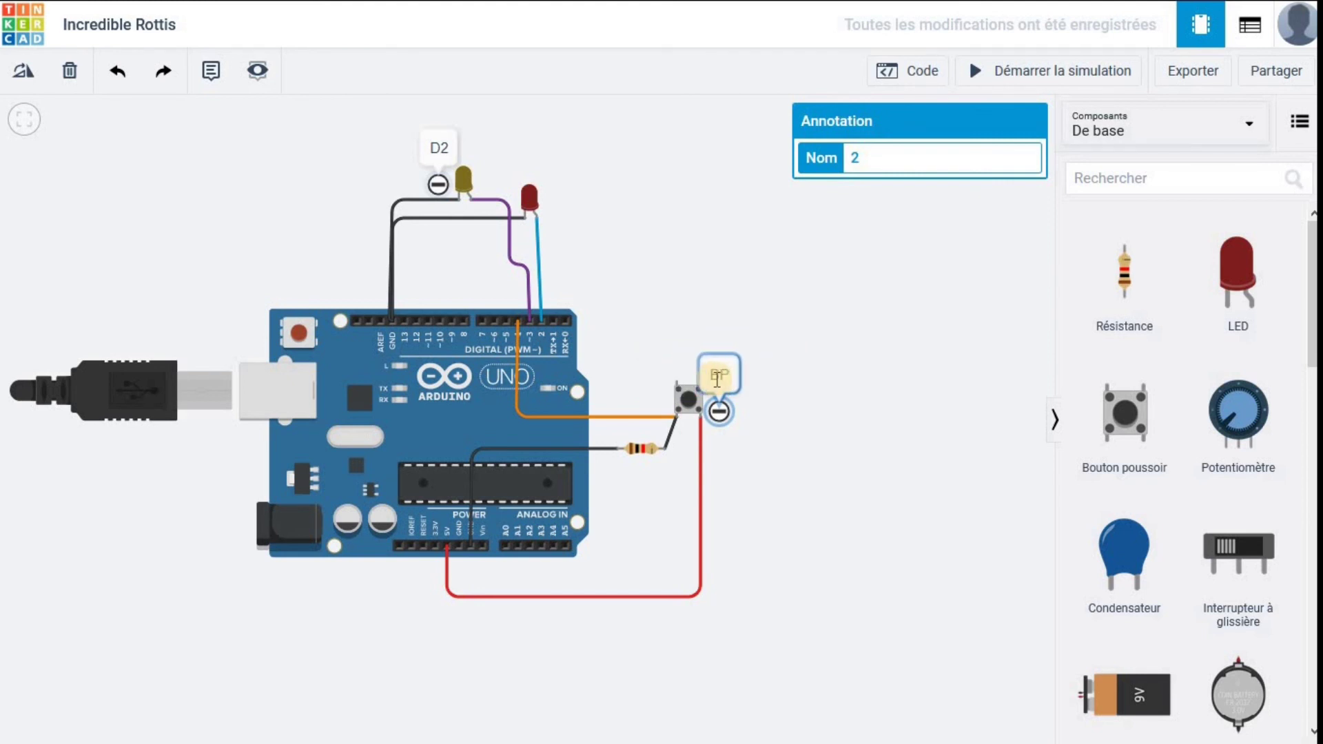
pyautogui.click(833, 439)
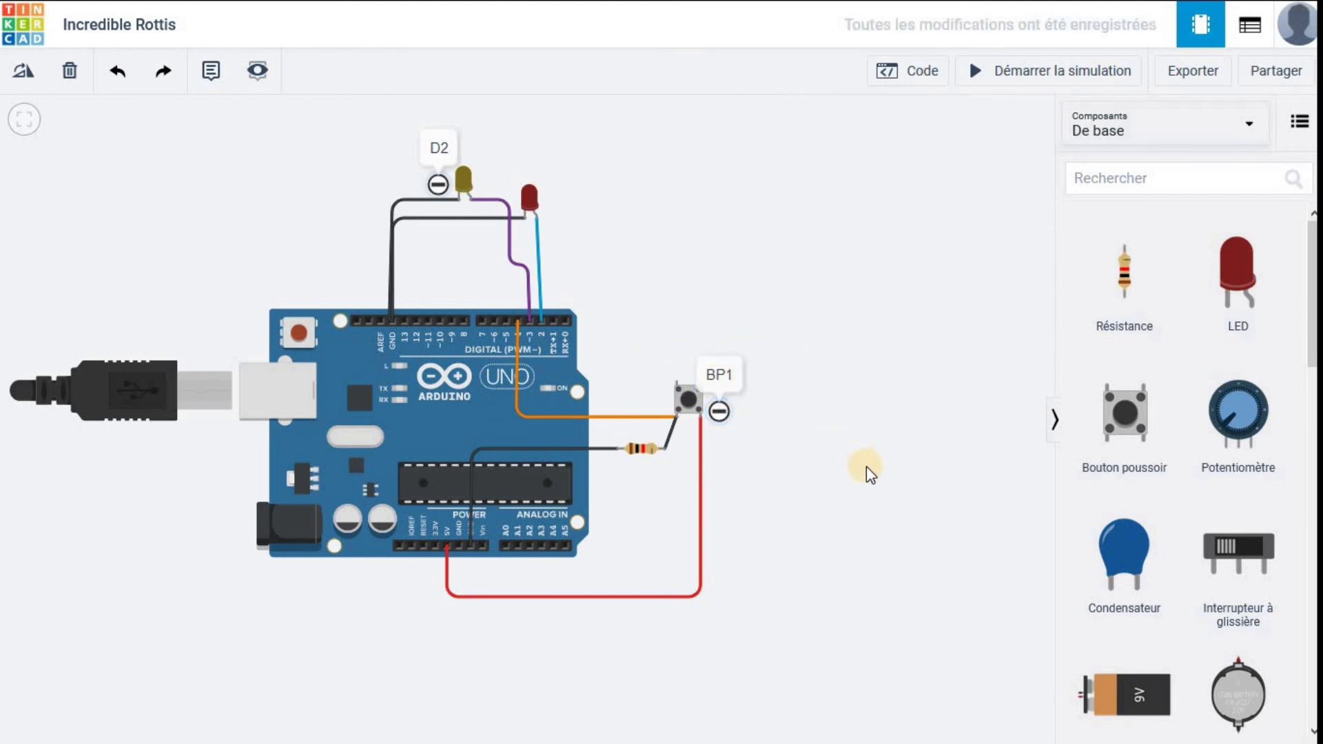